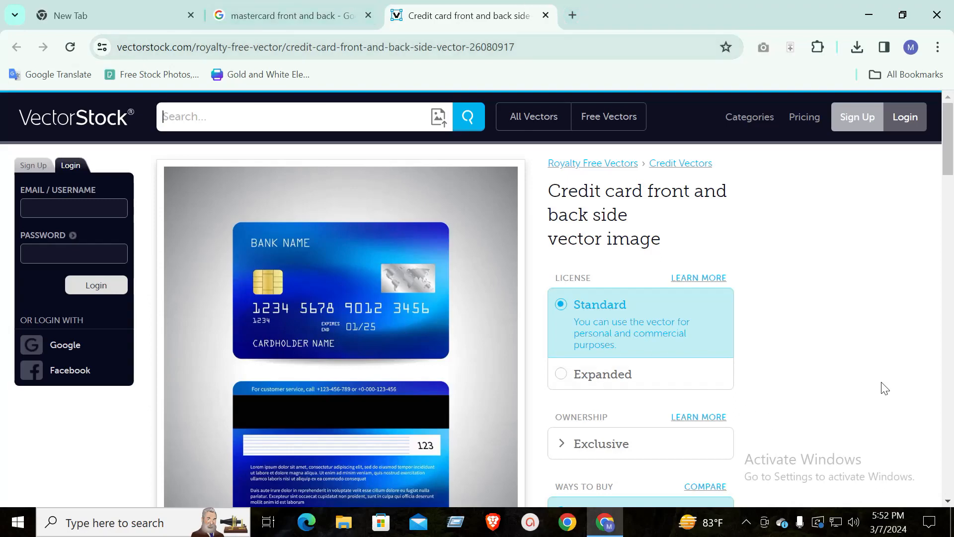
Step: Capture the front of the card with the screenshot tool and try to mark its card number with a red rectangle
{"action": "left_click", "coordinate": [749, 524]}
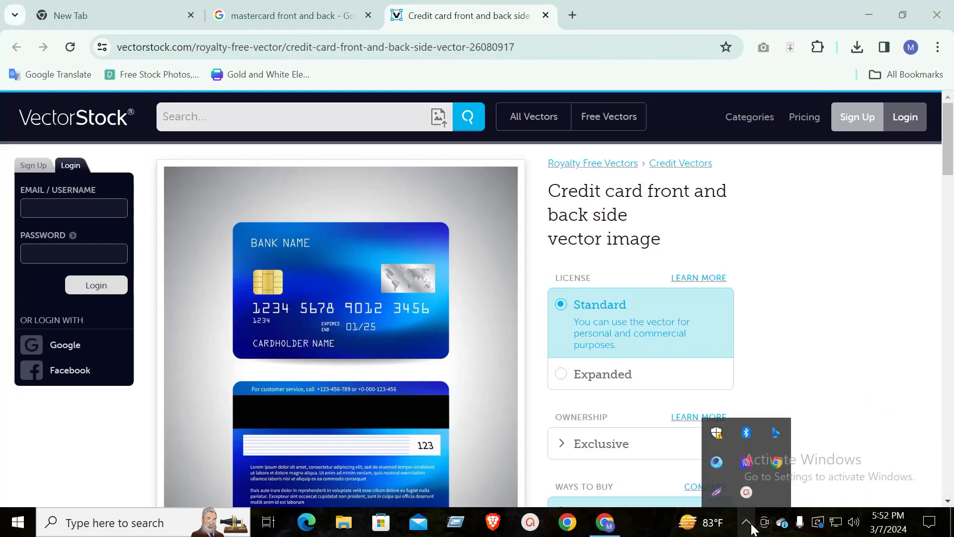
{"action": "left_click", "coordinate": [723, 492]}
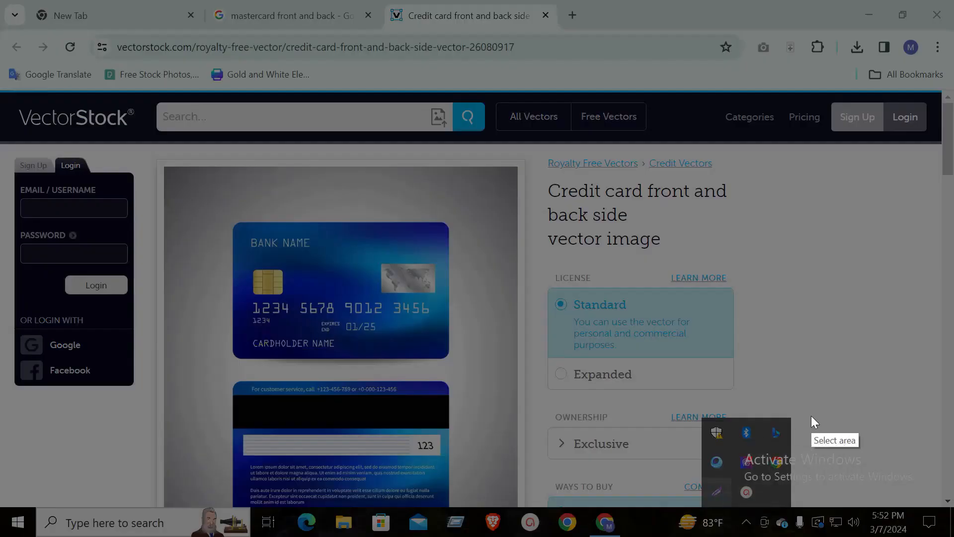
{"action": "mouse_move", "coordinate": [207, 205]}
{"action": "left_mouse_down"}
{"action": "mouse_move", "coordinate": [234, 269]}
{"action": "mouse_move", "coordinate": [415, 375]}
{"action": "mouse_move", "coordinate": [487, 374]}
{"action": "left_mouse_up"}
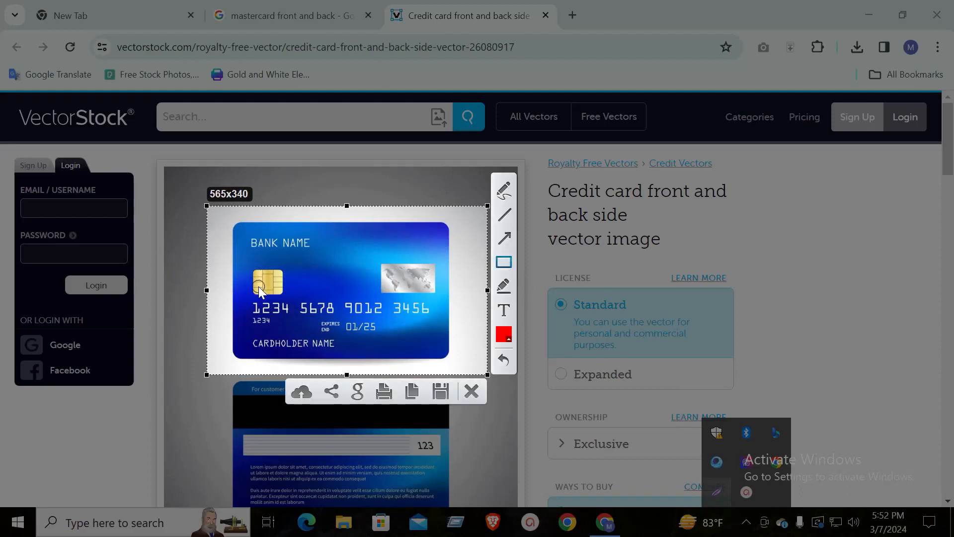
{"action": "left_click_drag", "start_coordinate": [250, 300], "coordinate": [250, 301]}
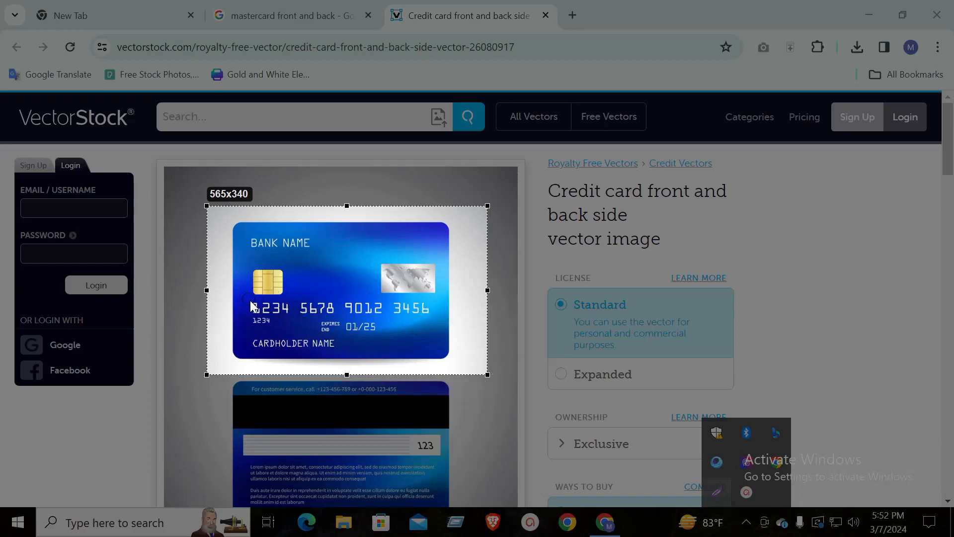
{"action": "mouse_move", "coordinate": [296, 323]}
{"action": "left_mouse_down"}
{"action": "mouse_move", "coordinate": [437, 314]}
{"action": "mouse_move", "coordinate": [448, 336]}
{"action": "mouse_move", "coordinate": [440, 312]}
{"action": "left_mouse_up"}
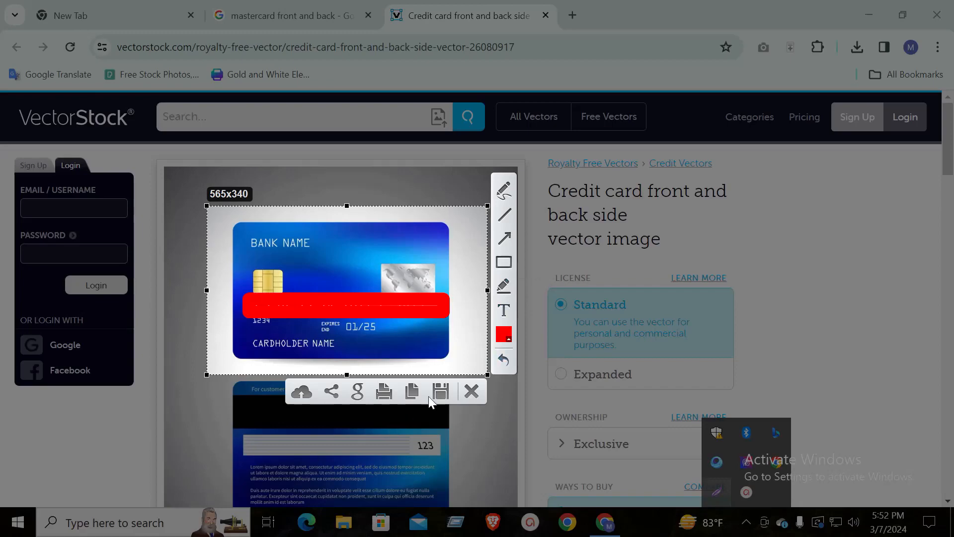
{"action": "left_click", "coordinate": [472, 391]}
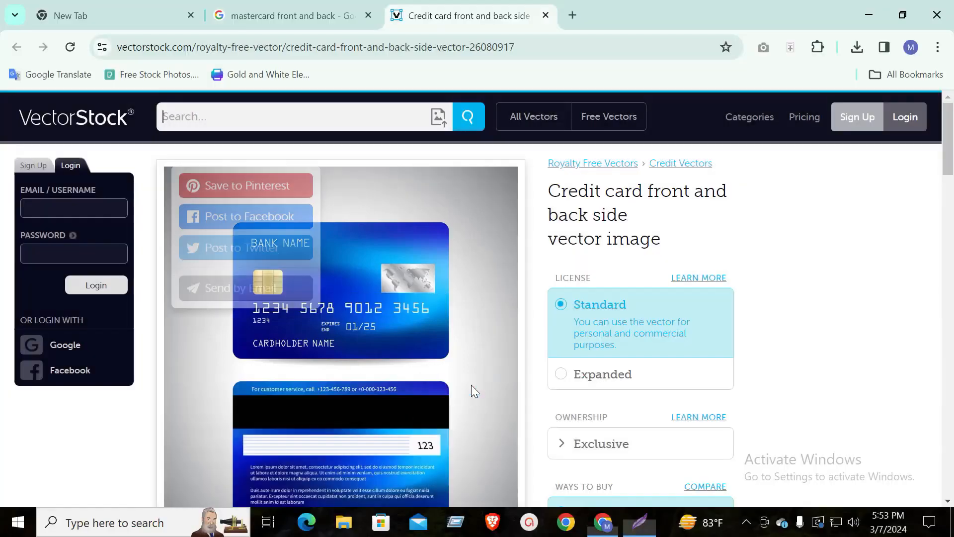
Step: Try to frame only the card number line in a new screenshot selection, using the Rectangle tool in red
{"action": "left_click", "coordinate": [746, 522]}
{"action": "left_click", "coordinate": [726, 496]}
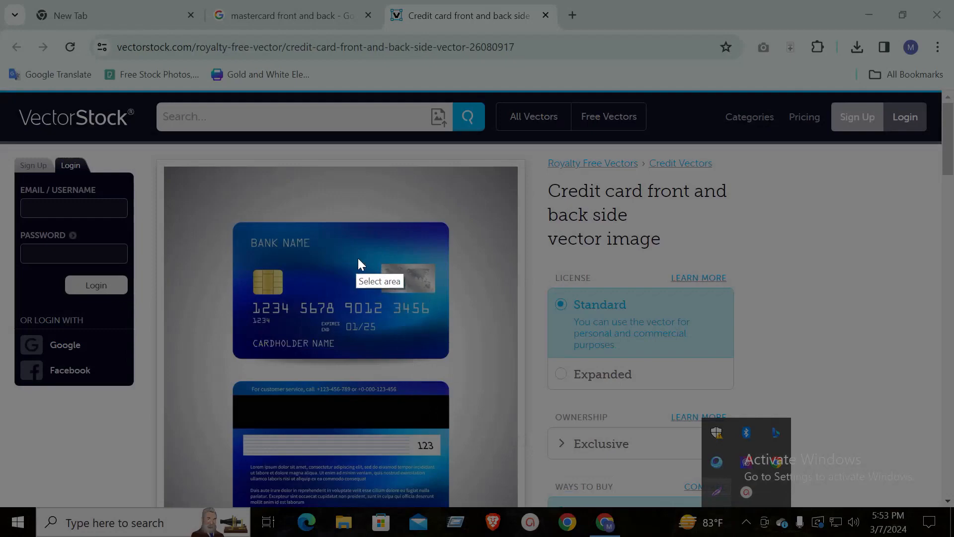
{"action": "left_click_drag", "start_coordinate": [248, 292], "coordinate": [445, 316]}
{"action": "left_click", "coordinate": [462, 203]}
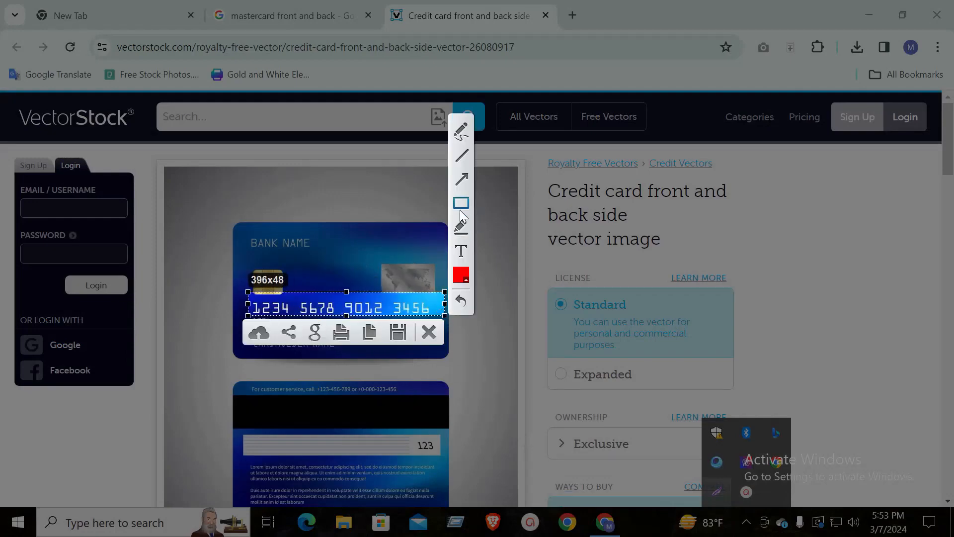
{"action": "left_click_drag", "start_coordinate": [469, 285], "coordinate": [470, 283]}
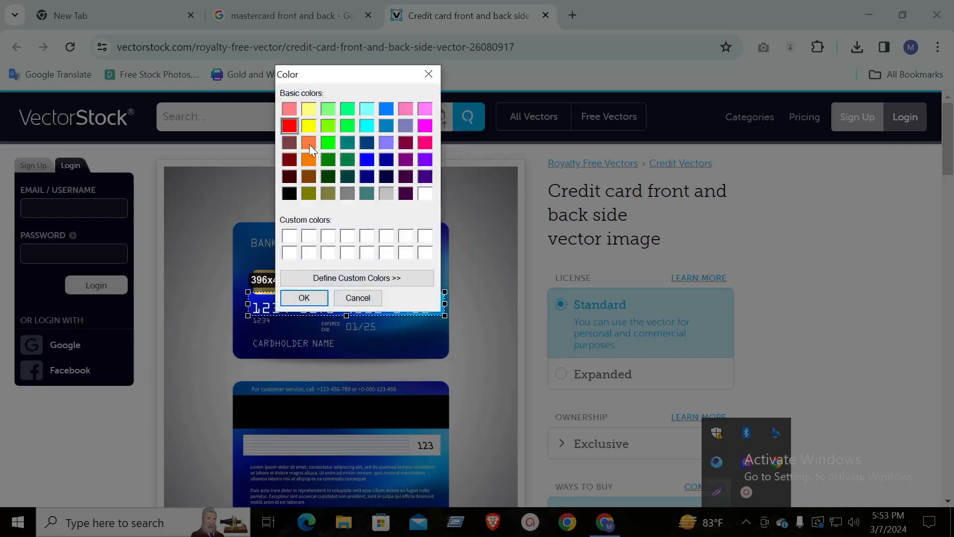
{"action": "left_click", "coordinate": [305, 298]}
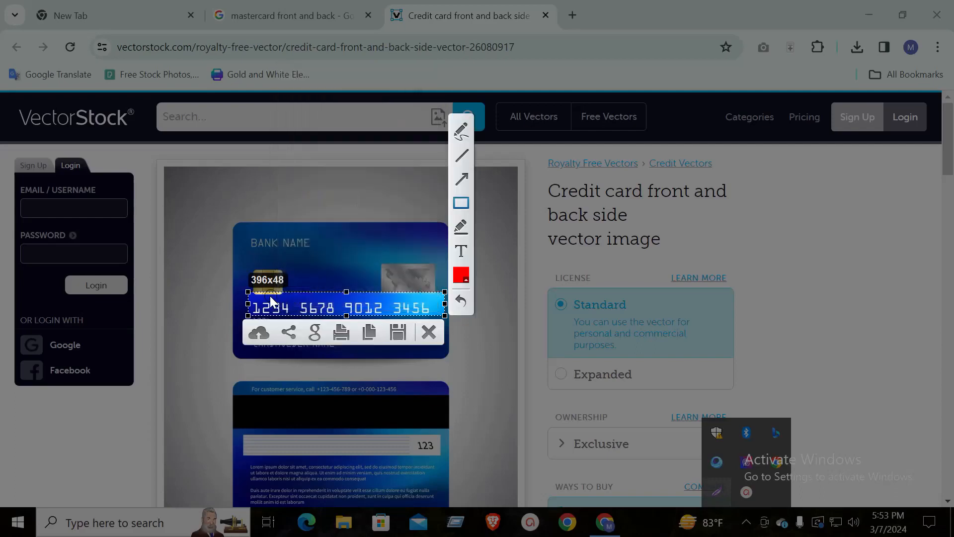
{"action": "left_click_drag", "start_coordinate": [252, 300], "coordinate": [253, 299]}
{"action": "right_click", "coordinate": [249, 295]}
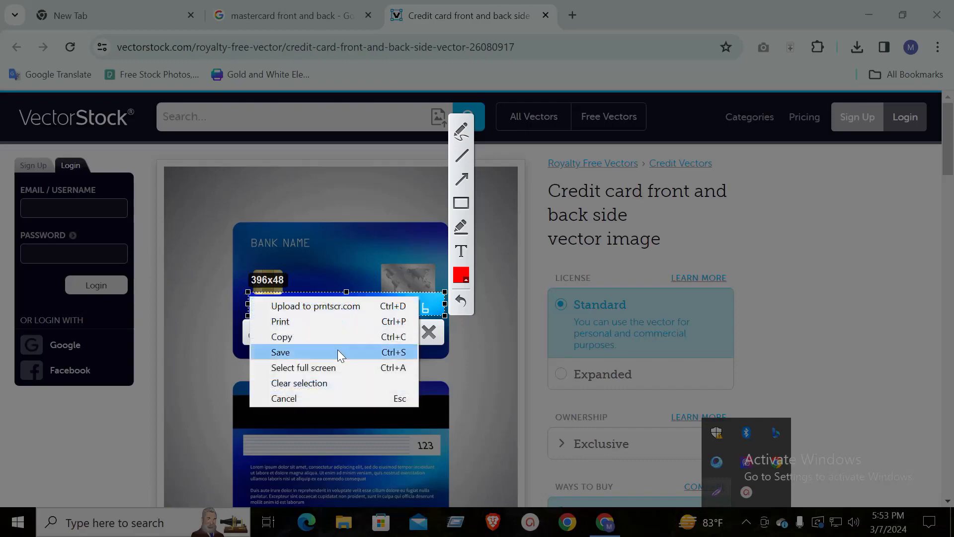
{"action": "left_click", "coordinate": [396, 398]}
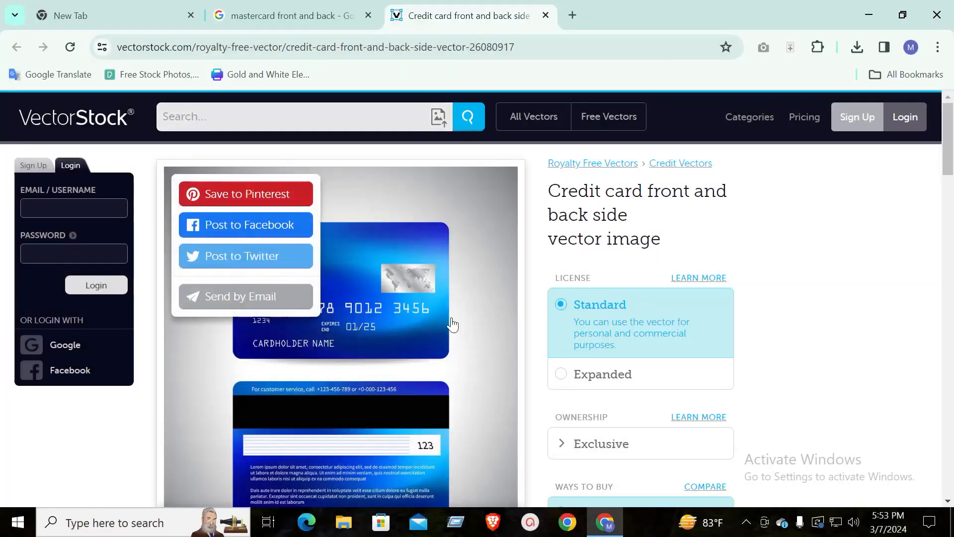
{"action": "left_click", "coordinate": [260, 309]}
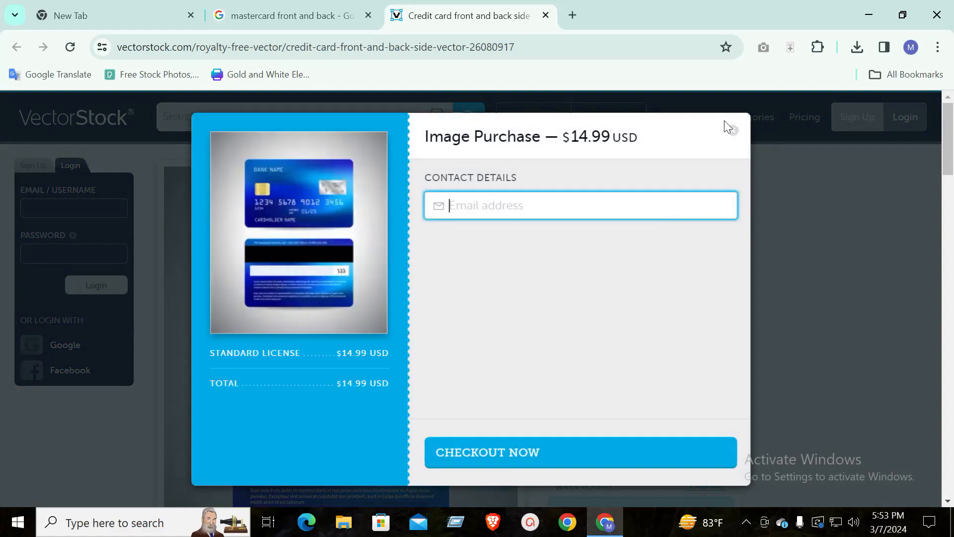
{"action": "left_click", "coordinate": [733, 132]}
{"action": "left_click", "coordinate": [257, 355]}
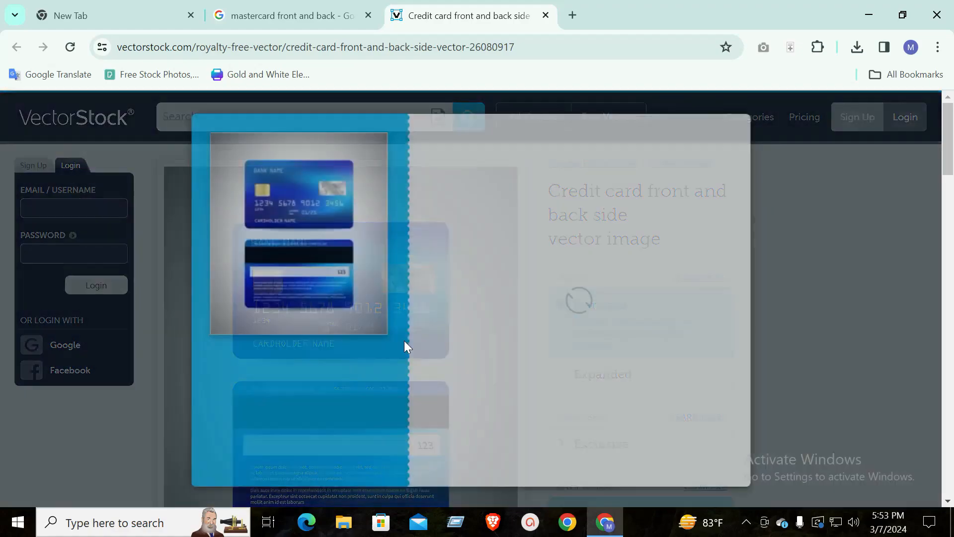
{"action": "left_click", "coordinate": [734, 131]}
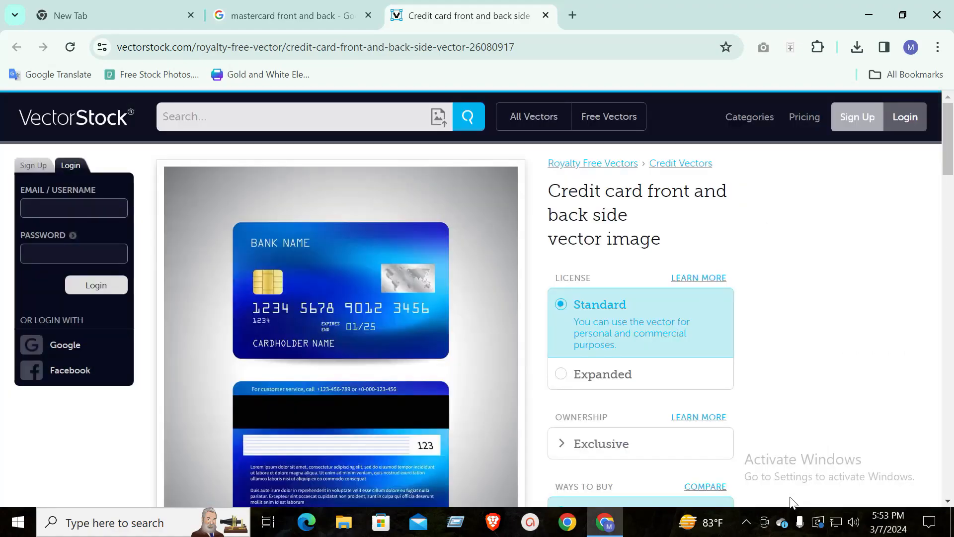
Step: Select the card number line in a new capture and try the pencil and line tools across the page, discarding the capture
{"action": "left_click", "coordinate": [746, 521]}
{"action": "left_click", "coordinate": [717, 491]}
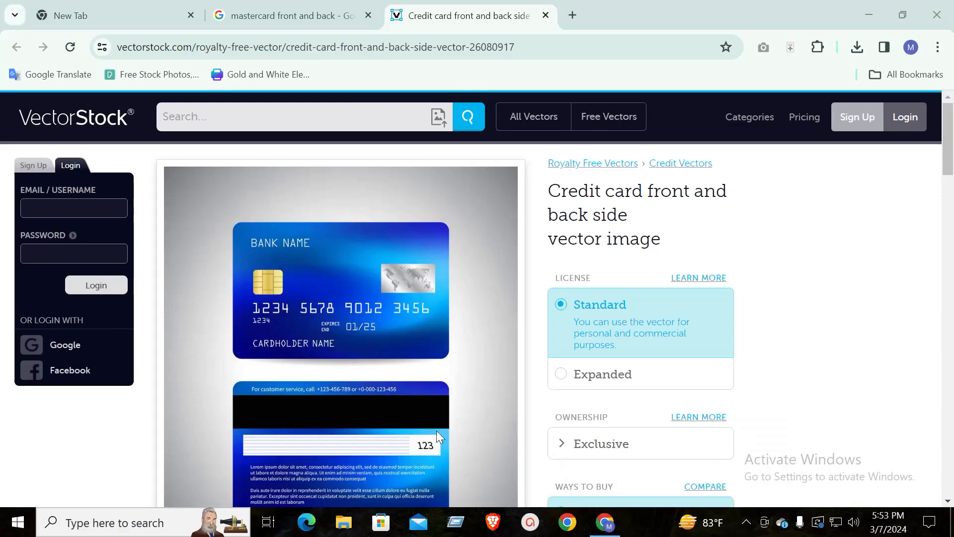
{"action": "mouse_move", "coordinate": [250, 299]}
{"action": "left_mouse_down"}
{"action": "mouse_move", "coordinate": [402, 324]}
{"action": "mouse_move", "coordinate": [450, 317]}
{"action": "left_mouse_up"}
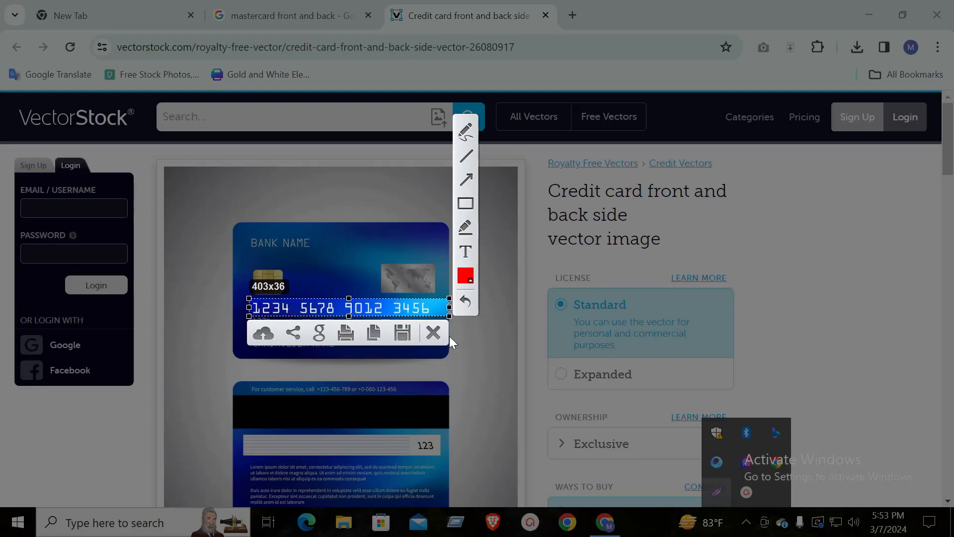
{"action": "left_click", "coordinate": [463, 205]}
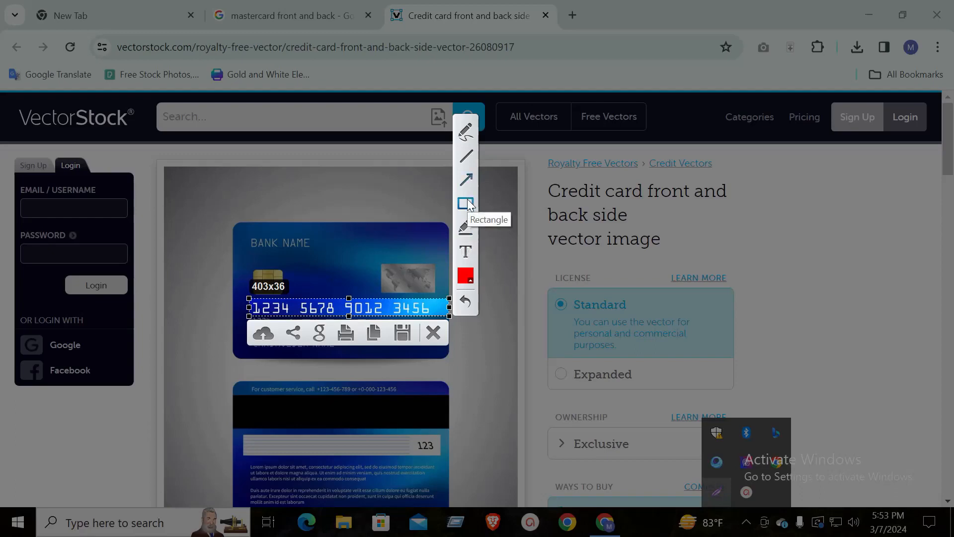
{"action": "left_click", "coordinate": [467, 136]}
{"action": "mouse_move", "coordinate": [311, 185]}
{"action": "left_mouse_down"}
{"action": "mouse_move", "coordinate": [450, 240]}
{"action": "mouse_move", "coordinate": [616, 345]}
{"action": "left_mouse_up"}
{"action": "left_click", "coordinate": [466, 157]}
{"action": "mouse_move", "coordinate": [305, 176]}
{"action": "left_mouse_down"}
{"action": "mouse_move", "coordinate": [421, 277]}
{"action": "mouse_move", "coordinate": [604, 353]}
{"action": "left_mouse_up"}
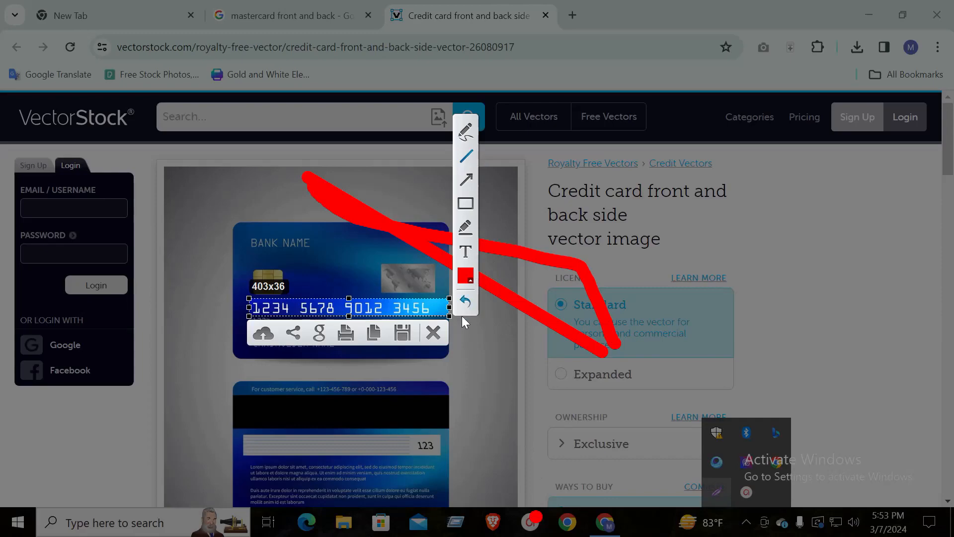
{"action": "left_click", "coordinate": [433, 332]}
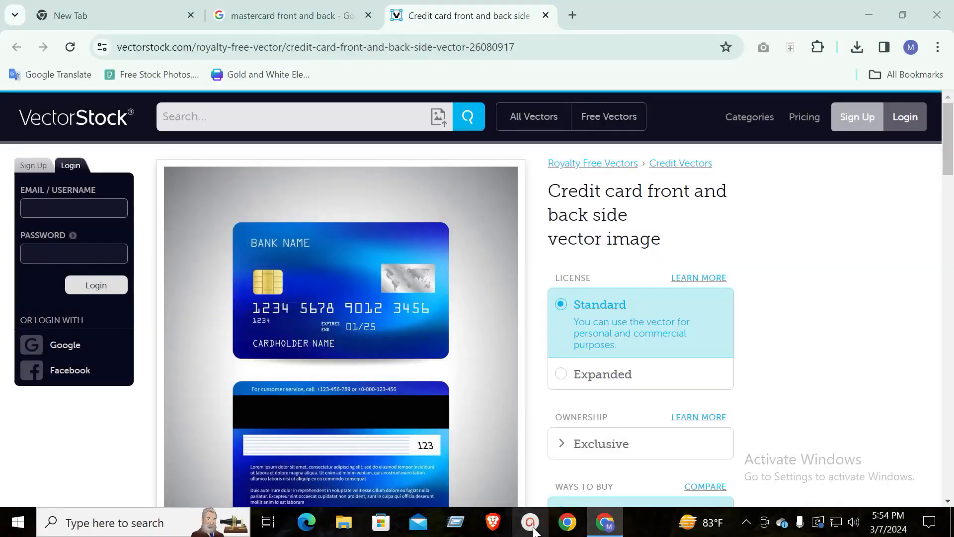
{"action": "left_click", "coordinate": [746, 521]}
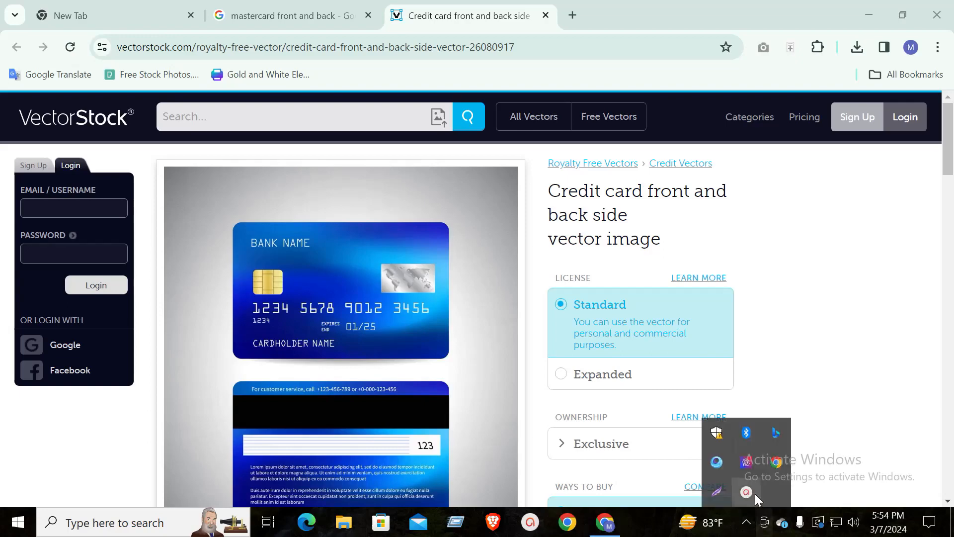
{"action": "left_click", "coordinate": [748, 493]}
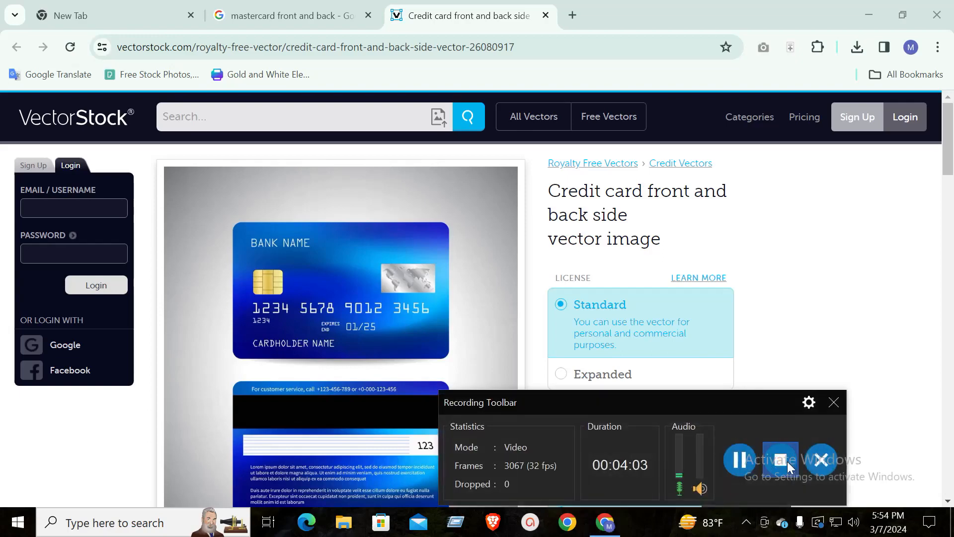
{"action": "left_click", "coordinate": [752, 463]}
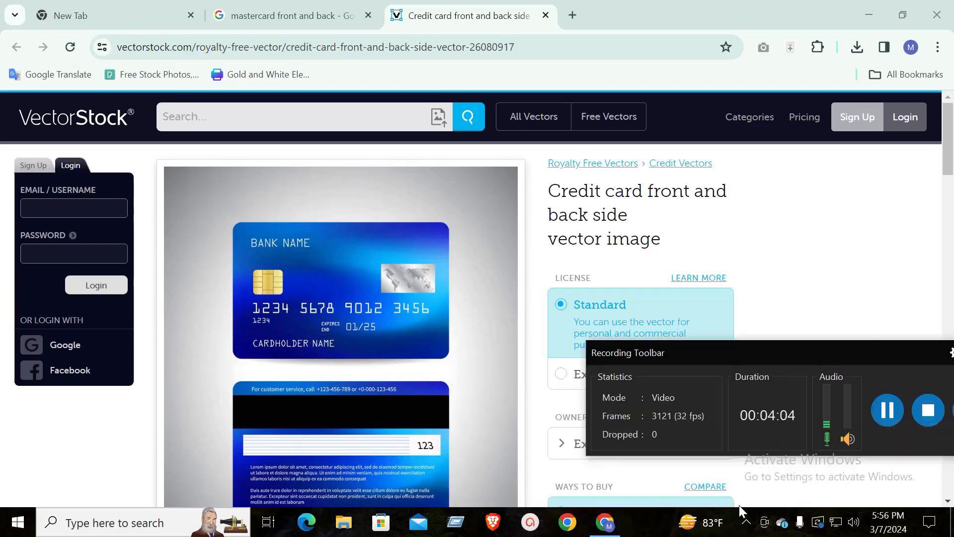
{"action": "left_click", "coordinate": [746, 521]}
{"action": "left_click", "coordinate": [748, 495]}
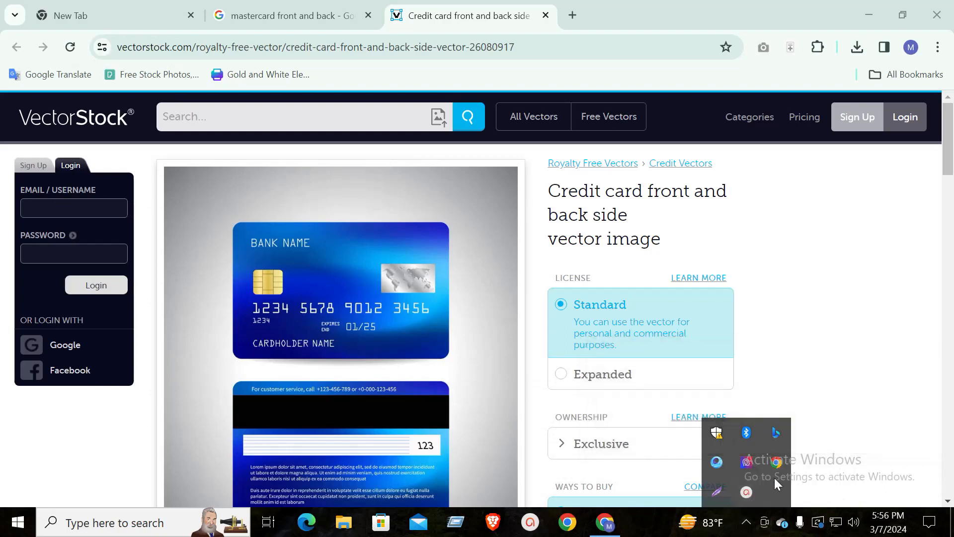
{"action": "left_click", "coordinate": [836, 356]}
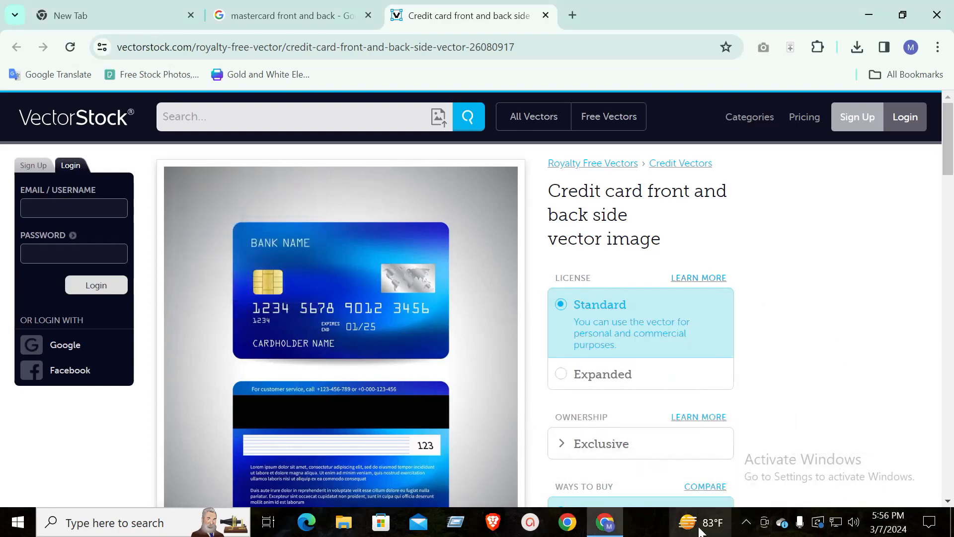
Step: Capture the front of the card with the screenshot tool and outline the card number with a red rectangle
{"action": "left_click", "coordinate": [747, 523]}
{"action": "left_click", "coordinate": [720, 491]}
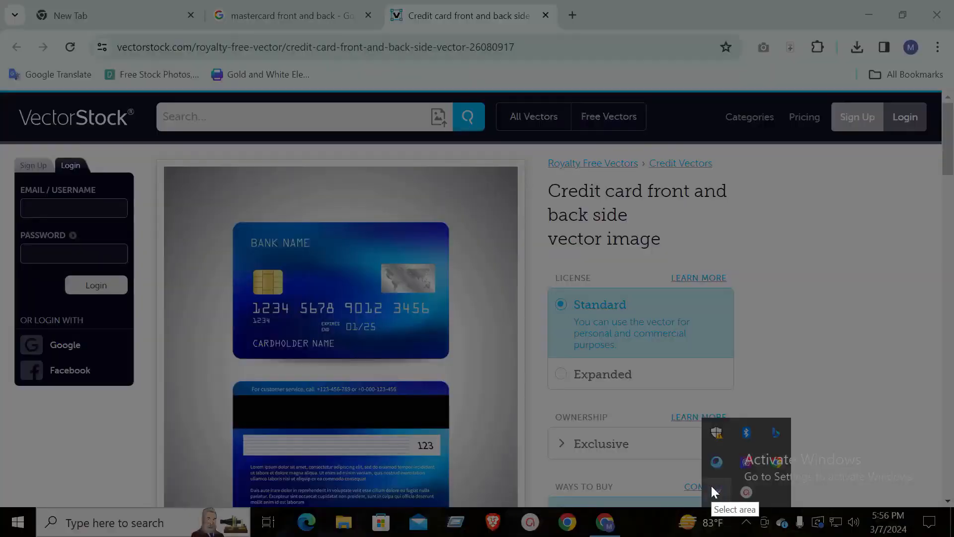
{"action": "mouse_move", "coordinate": [214, 218]}
{"action": "left_mouse_down"}
{"action": "mouse_move", "coordinate": [261, 313]}
{"action": "mouse_move", "coordinate": [466, 370]}
{"action": "left_mouse_up"}
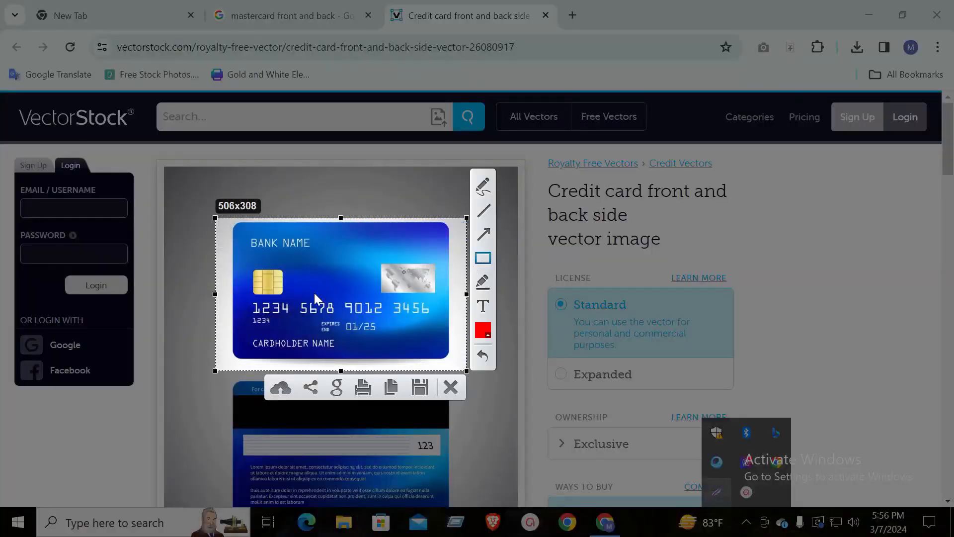
{"action": "mouse_move", "coordinate": [247, 297]}
{"action": "left_mouse_down"}
{"action": "mouse_move", "coordinate": [254, 313]}
{"action": "mouse_move", "coordinate": [443, 317]}
{"action": "left_mouse_up"}
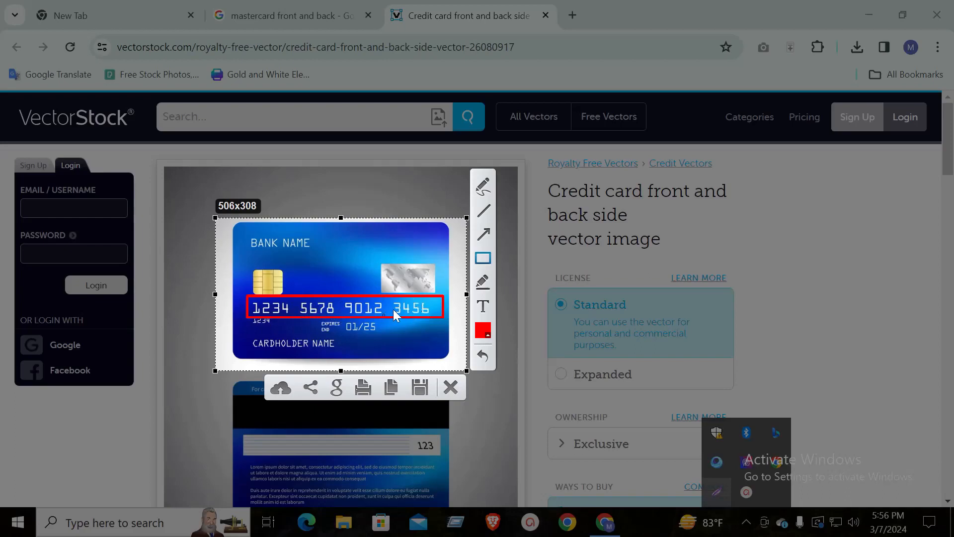
Step: Outline the expiry date and the cardholder name with red rectangles, and close the capture without saving
{"action": "left_click_drag", "start_coordinate": [313, 322], "coordinate": [325, 332]}
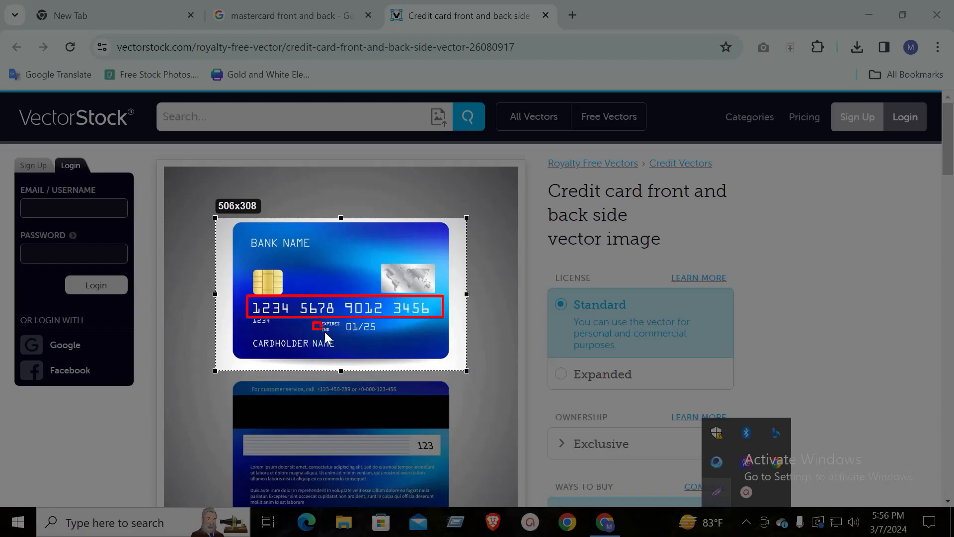
{"action": "left_click_drag", "start_coordinate": [406, 333], "coordinate": [406, 334]}
{"action": "left_click", "coordinate": [368, 327]}
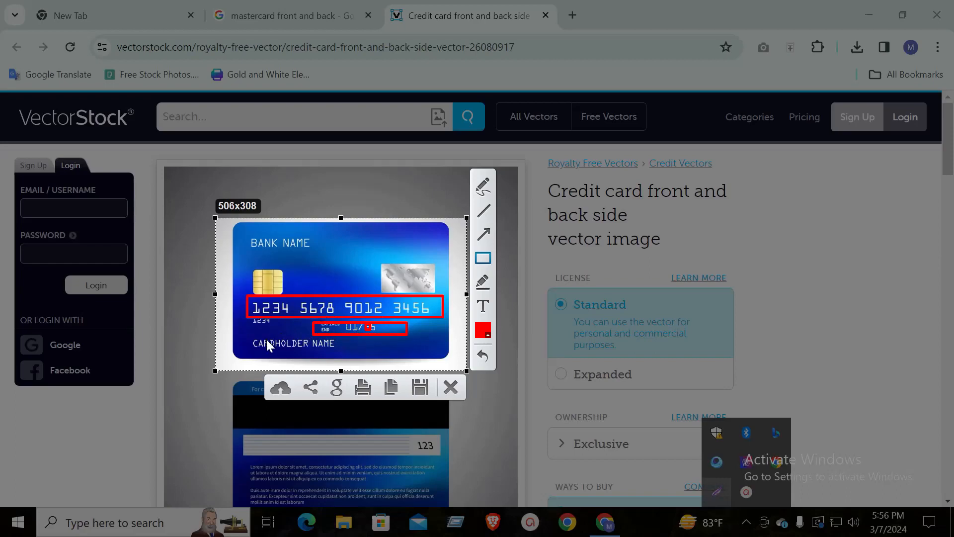
{"action": "left_click_drag", "start_coordinate": [249, 333], "coordinate": [377, 360]}
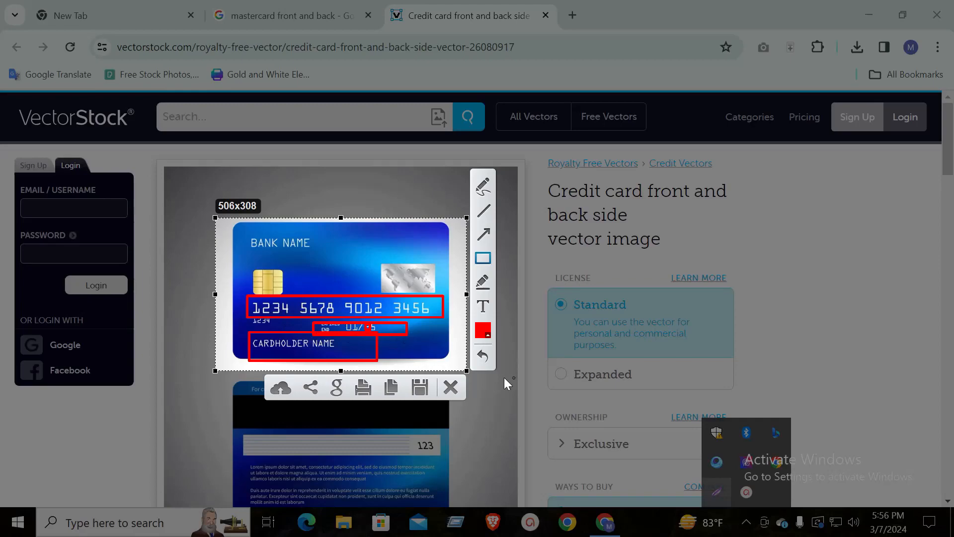
{"action": "left_click", "coordinate": [450, 389]}
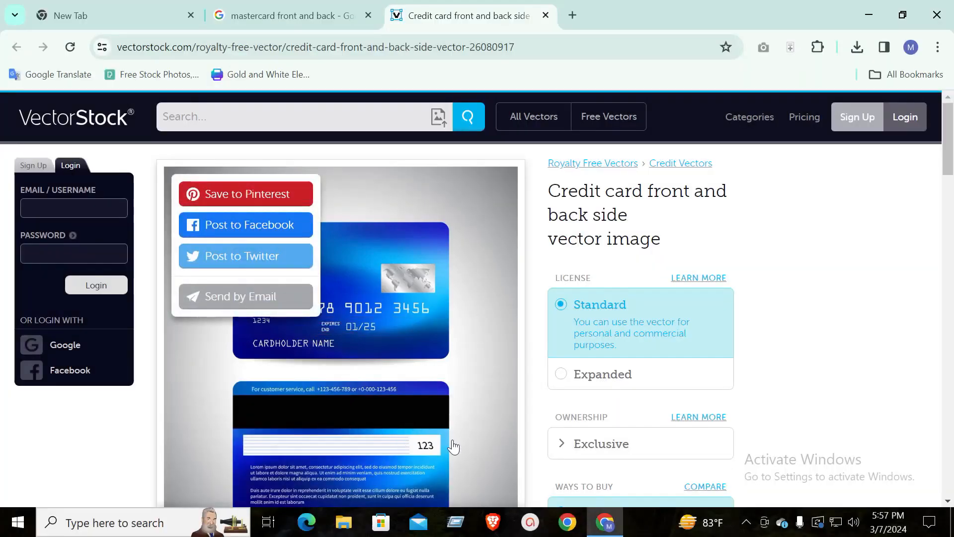
{"action": "left_click", "coordinate": [748, 528]}
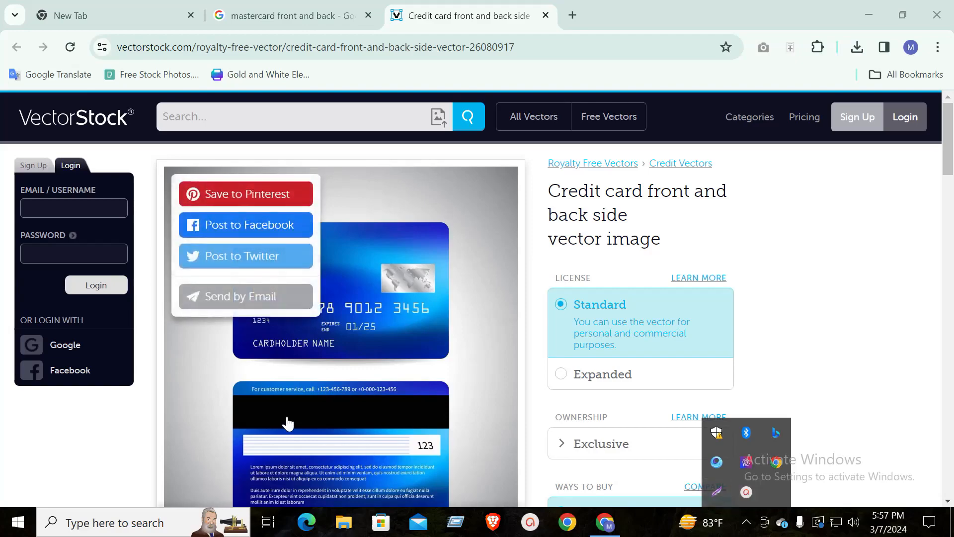
{"action": "left_click", "coordinate": [348, 445]}
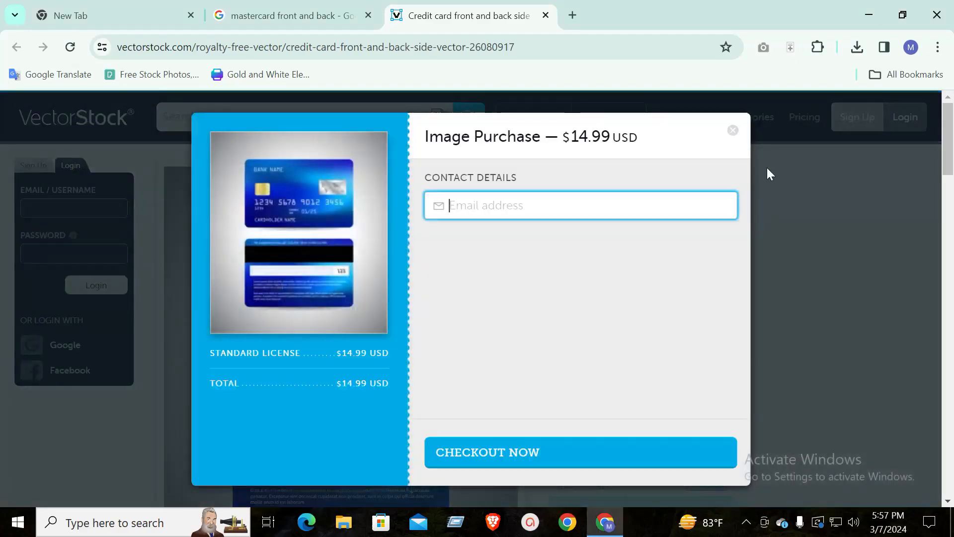
{"action": "left_click", "coordinate": [734, 130]}
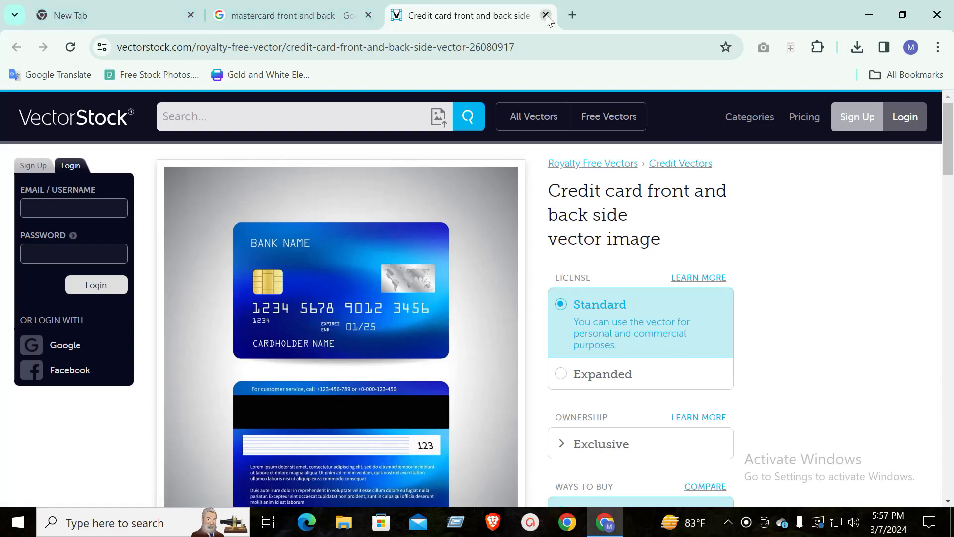
Step: Close the credit card vector image page and the mastercard search results, leaving a single blank browser tab
{"action": "scroll", "coordinate": [567, 323], "scroll_direction": "down", "scroll_amount": 2}
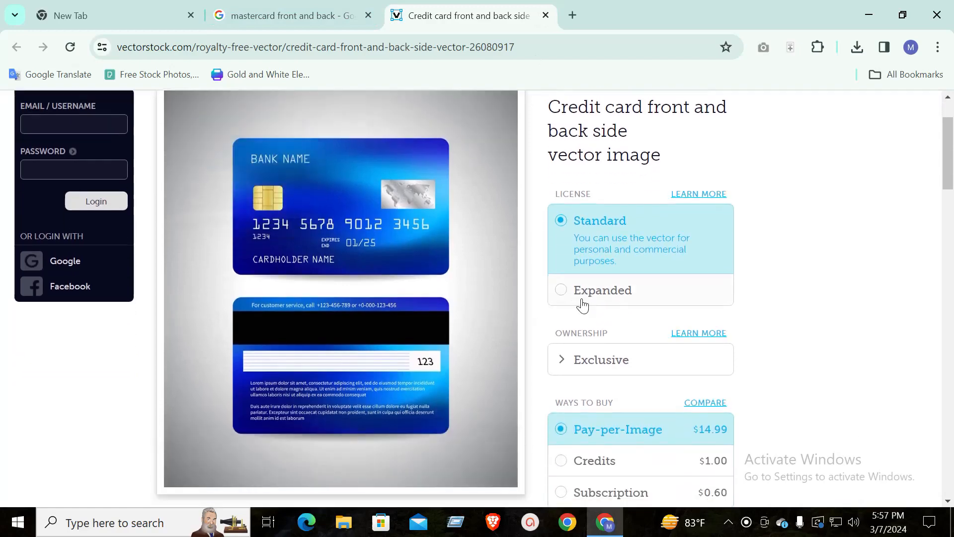
{"action": "scroll", "coordinate": [402, 279], "scroll_direction": "down", "scroll_amount": 3}
{"action": "scroll", "coordinate": [384, 277], "scroll_direction": "up", "scroll_amount": 5}
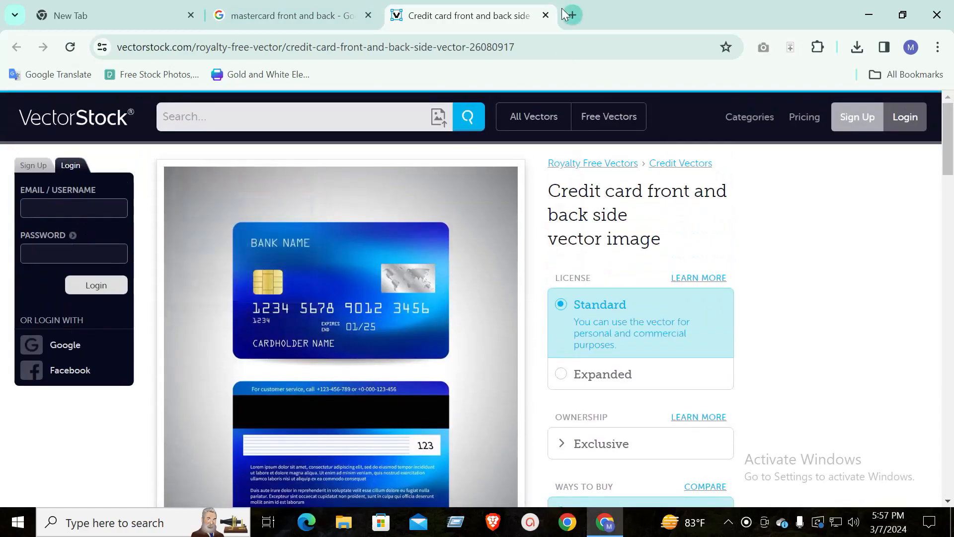
{"action": "left_click", "coordinate": [546, 16]}
{"action": "left_click", "coordinate": [396, 15]}
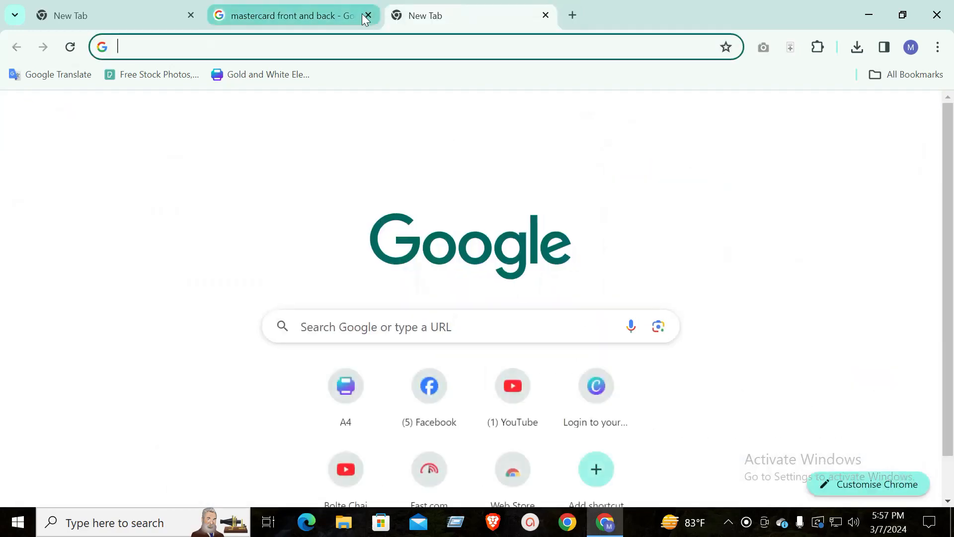
{"action": "left_click", "coordinate": [368, 15]}
{"action": "left_click", "coordinate": [191, 16]}
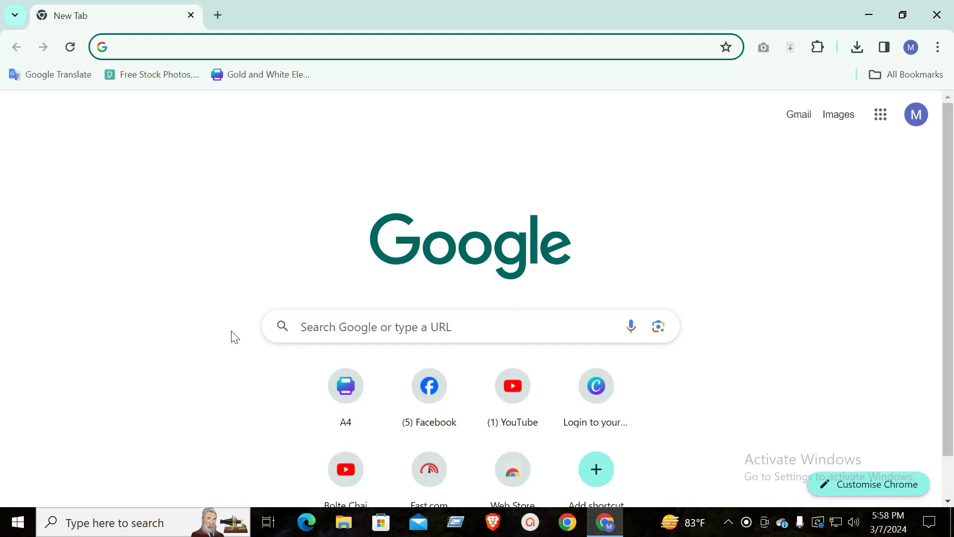
Step: Open the Google Ads website at ads.google.com
{"action": "type", "text": "ads"}
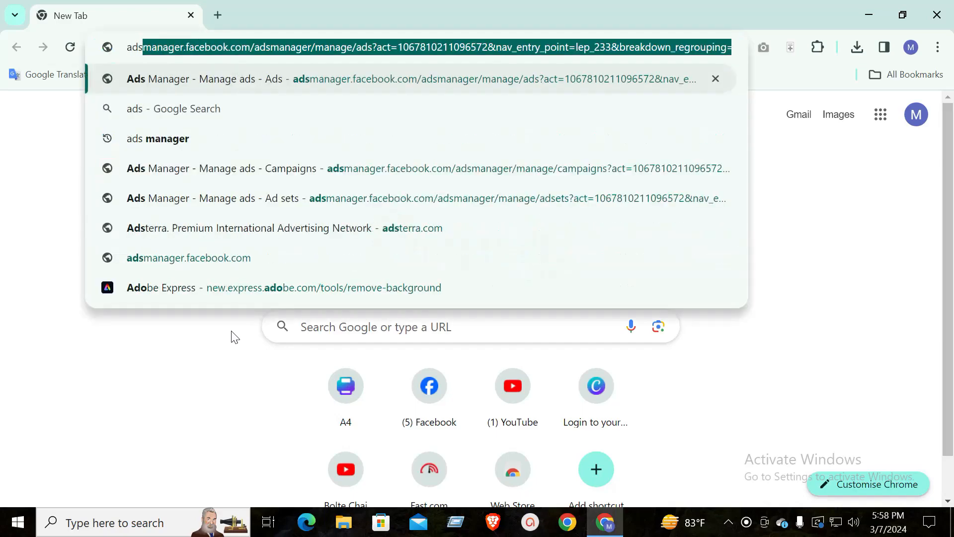
{"action": "type", "text": ".goo"}
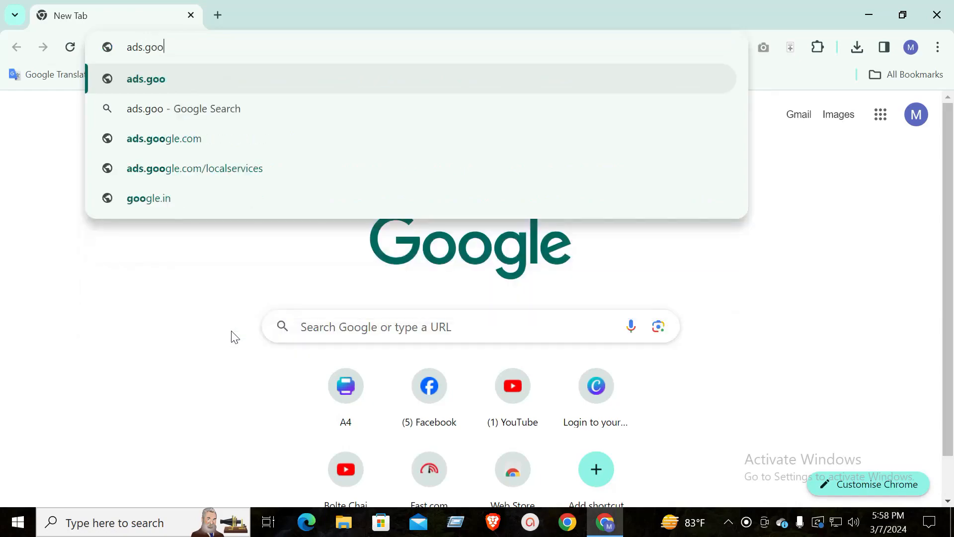
{"action": "type", "text": "gle"}
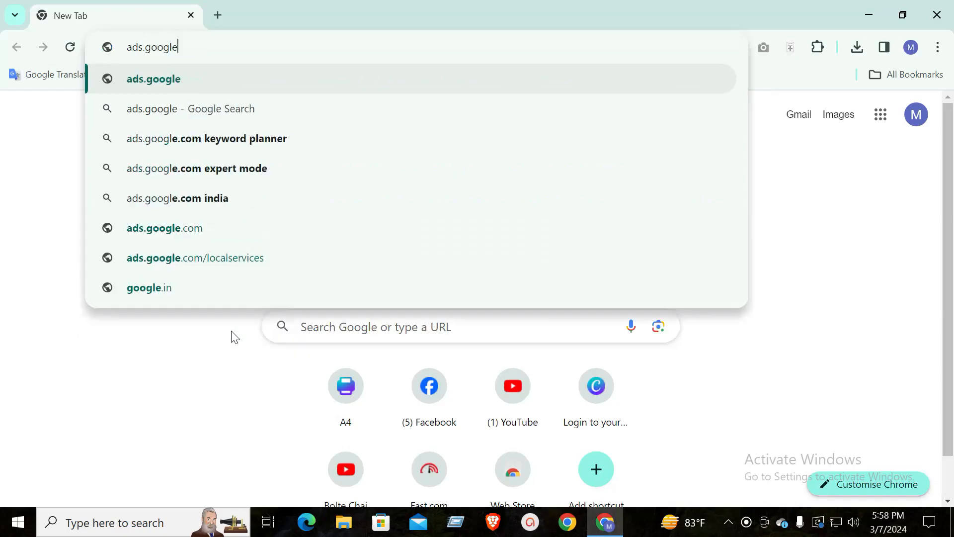
{"action": "type", "text": ".com"}
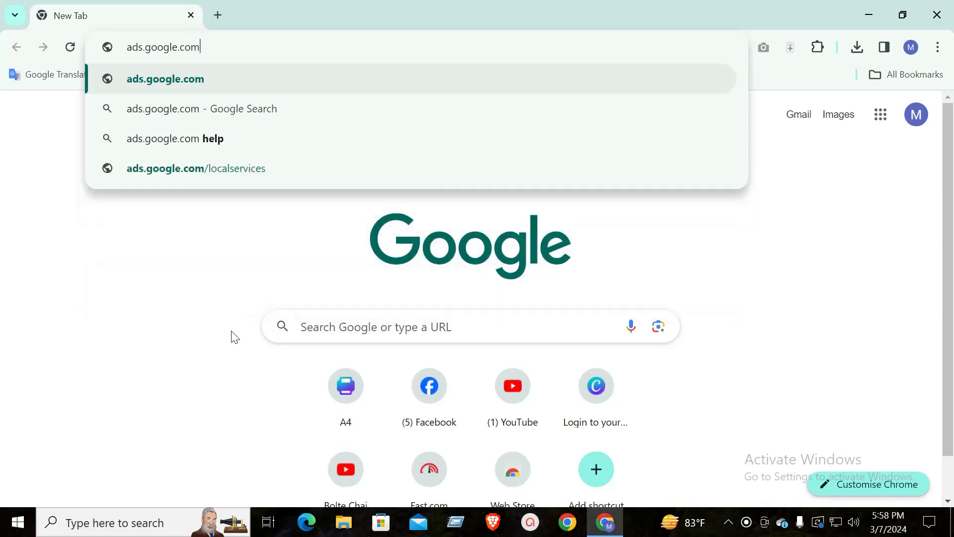
{"action": "left_click", "coordinate": [219, 81]}
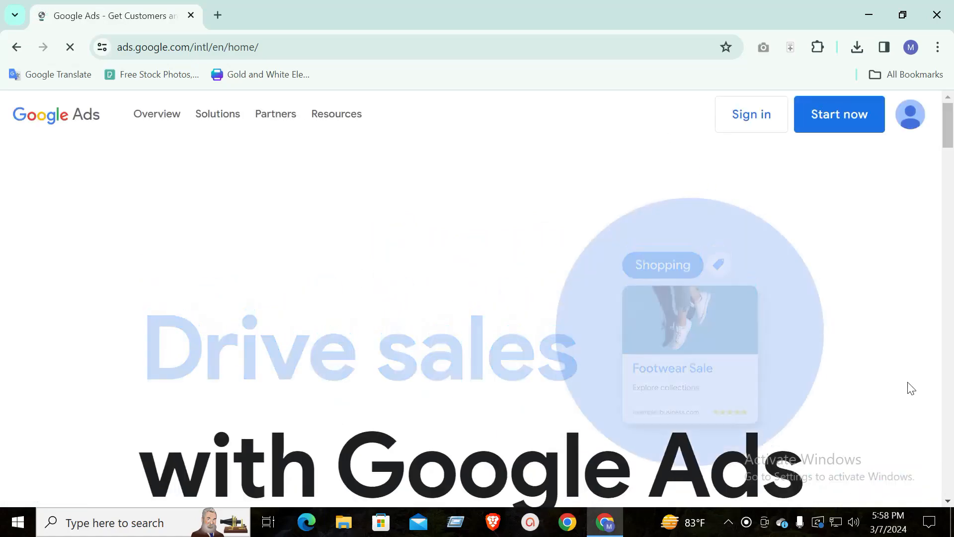
Step: Start signing up for a Google Ads account from the home page
{"action": "scroll", "coordinate": [472, 409], "scroll_direction": "down", "scroll_amount": 4}
{"action": "scroll", "coordinate": [565, 426], "scroll_direction": "up", "scroll_amount": 3}
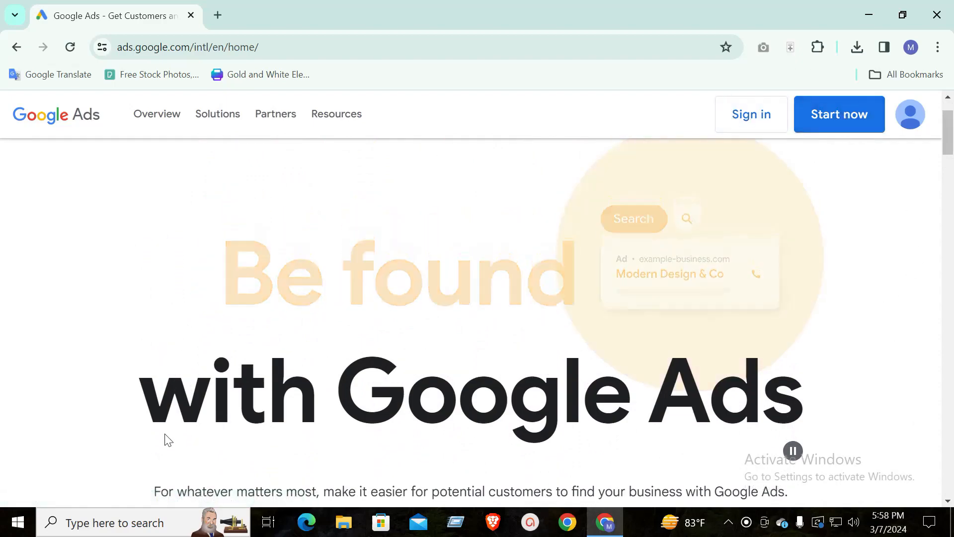
{"action": "scroll", "coordinate": [315, 433], "scroll_direction": "down", "scroll_amount": 6}
{"action": "scroll", "coordinate": [597, 388], "scroll_direction": "up", "scroll_amount": 5}
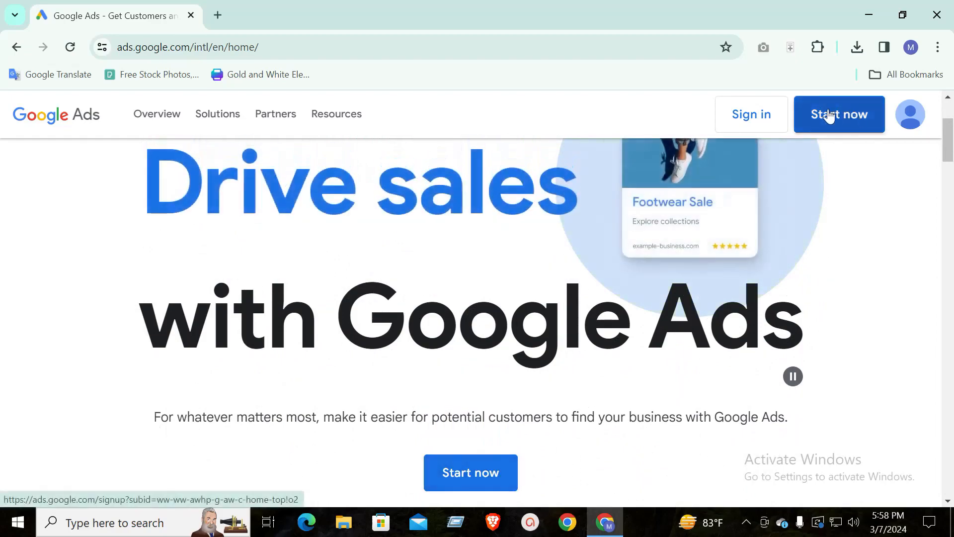
{"action": "left_click", "coordinate": [458, 484]}
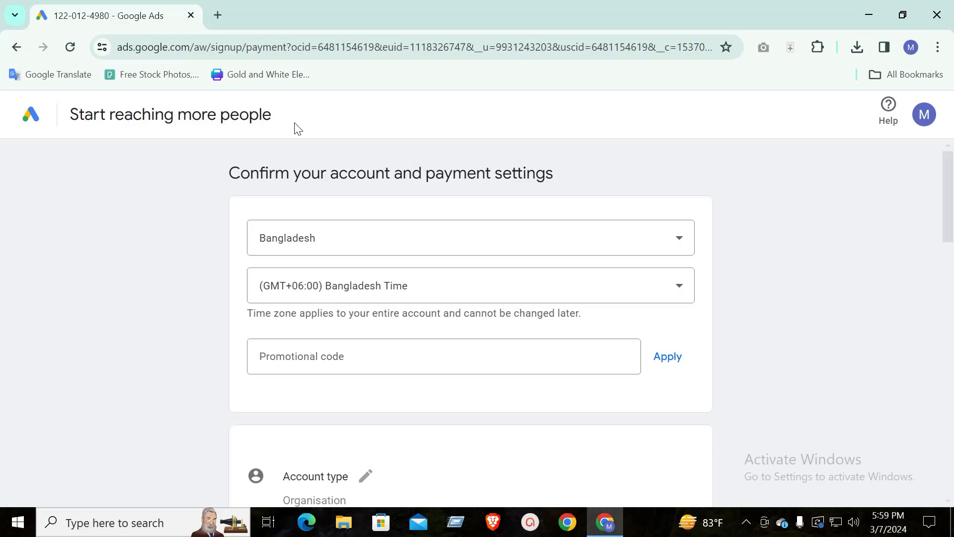
Step: Look through the account and payment settings form, from country and time zone to payment method, tax information and contact preferences
{"action": "scroll", "coordinate": [558, 305], "scroll_direction": "down", "scroll_amount": 14}
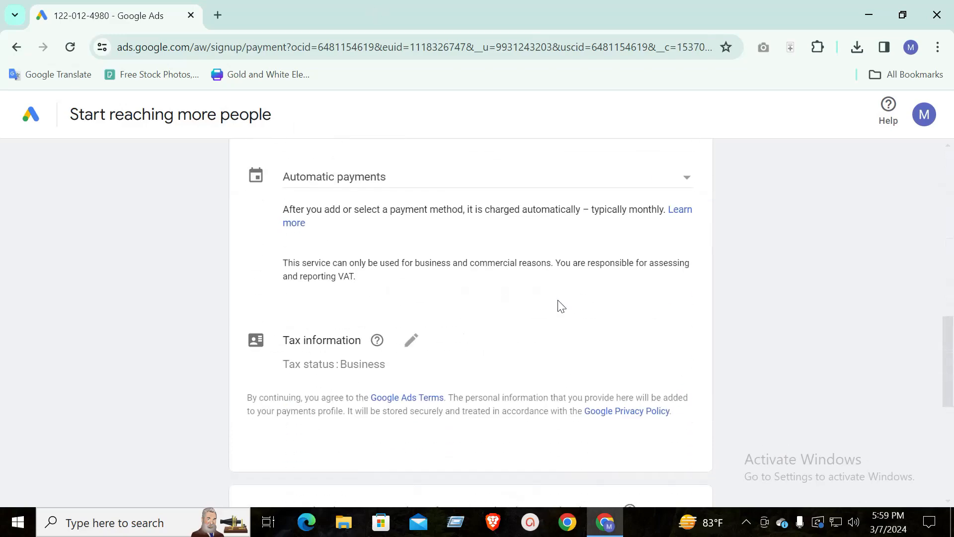
{"action": "scroll", "coordinate": [547, 364], "scroll_direction": "down", "scroll_amount": 3}
{"action": "scroll", "coordinate": [546, 363], "scroll_direction": "up", "scroll_amount": 16}
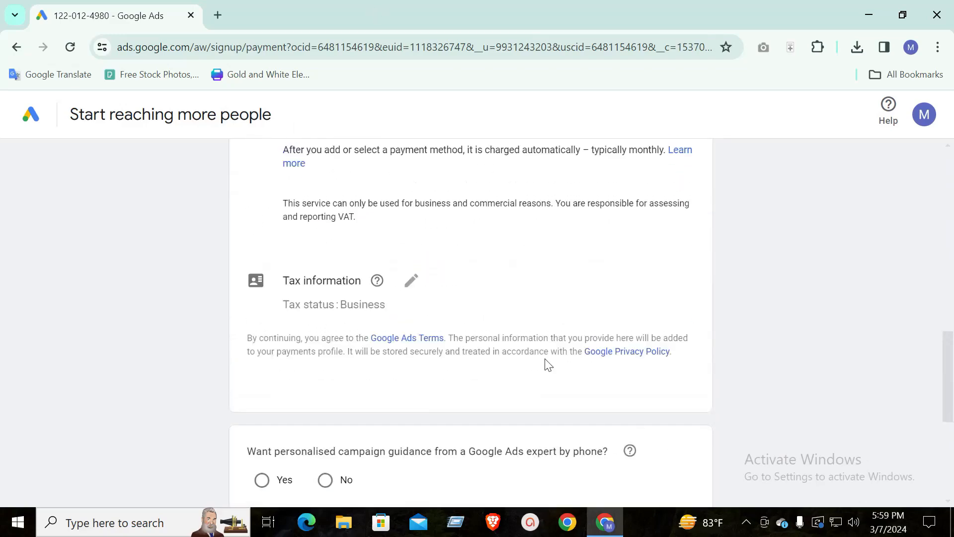
{"action": "scroll", "coordinate": [549, 365], "scroll_direction": "up", "scroll_amount": 3}
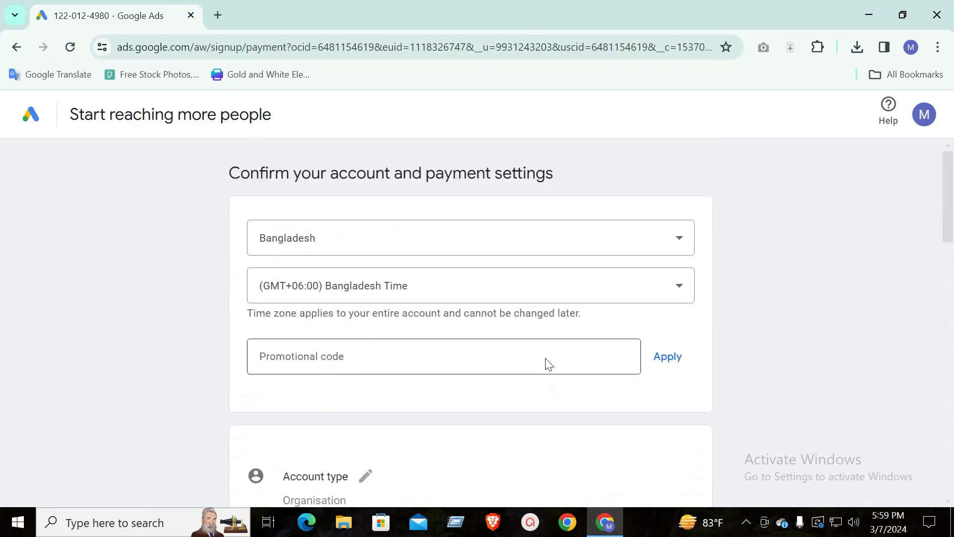
{"action": "scroll", "coordinate": [549, 365], "scroll_direction": "down", "scroll_amount": 12}
{"action": "scroll", "coordinate": [549, 365], "scroll_direction": "down", "scroll_amount": 6}
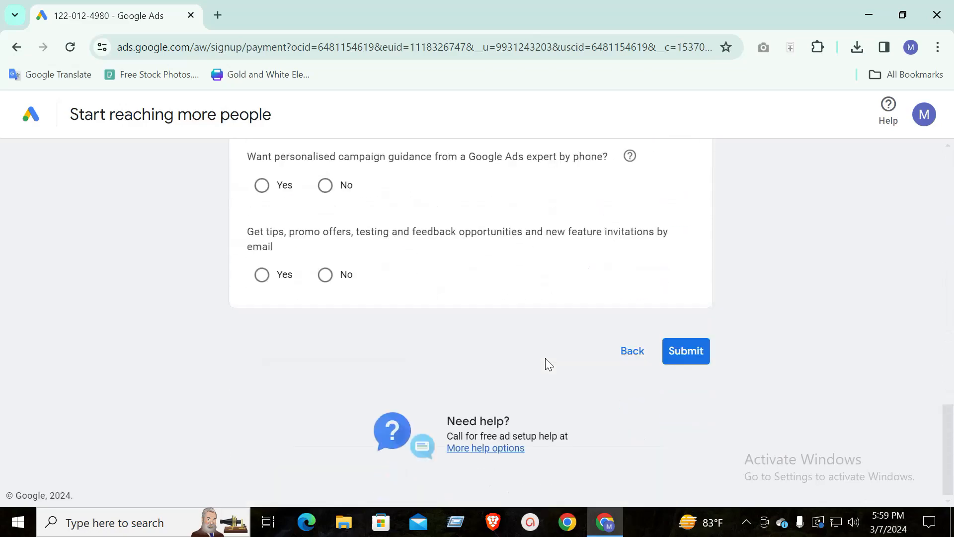
{"action": "scroll", "coordinate": [549, 365], "scroll_direction": "up", "scroll_amount": 15}
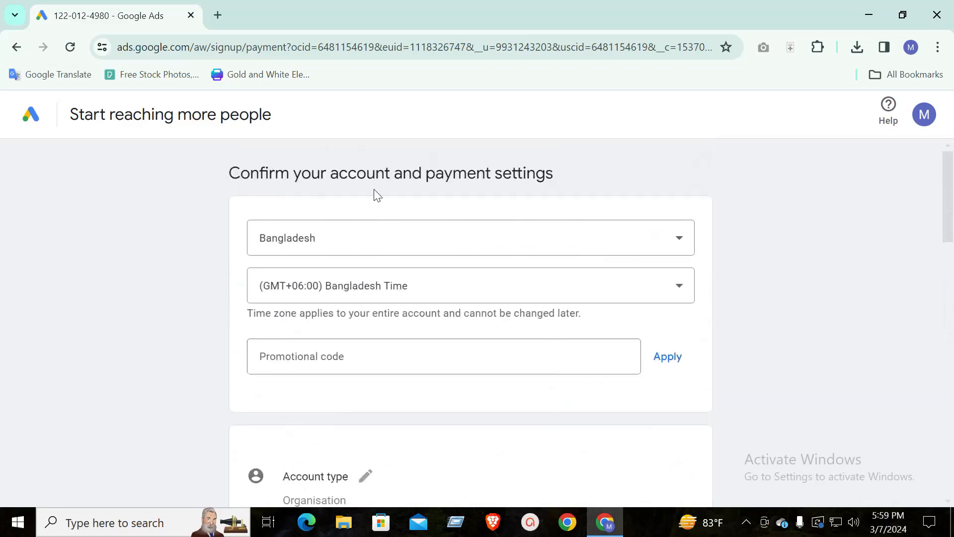
{"action": "scroll", "coordinate": [452, 218], "scroll_direction": "down", "scroll_amount": 10}
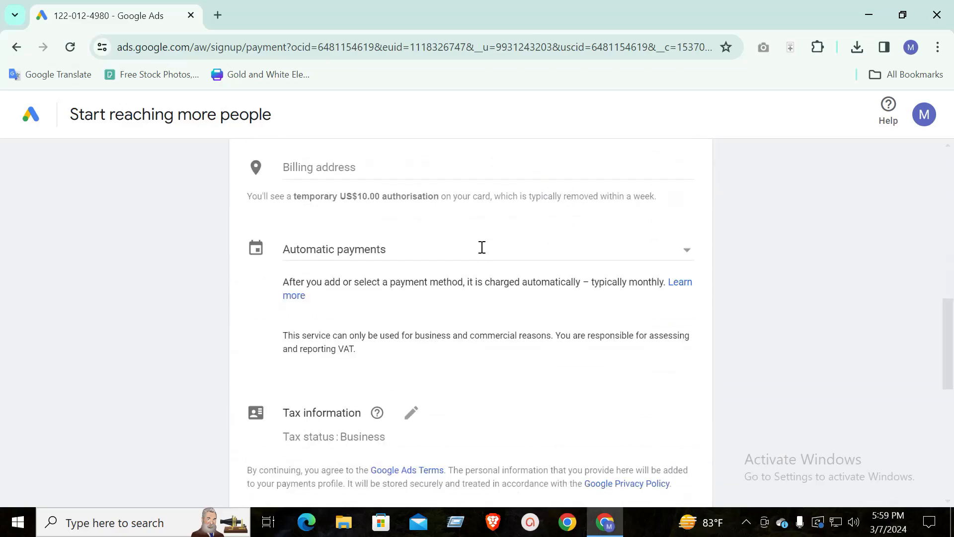
{"action": "scroll", "coordinate": [482, 247], "scroll_direction": "down", "scroll_amount": 6}
{"action": "scroll", "coordinate": [856, 276], "scroll_direction": "up", "scroll_amount": 3}
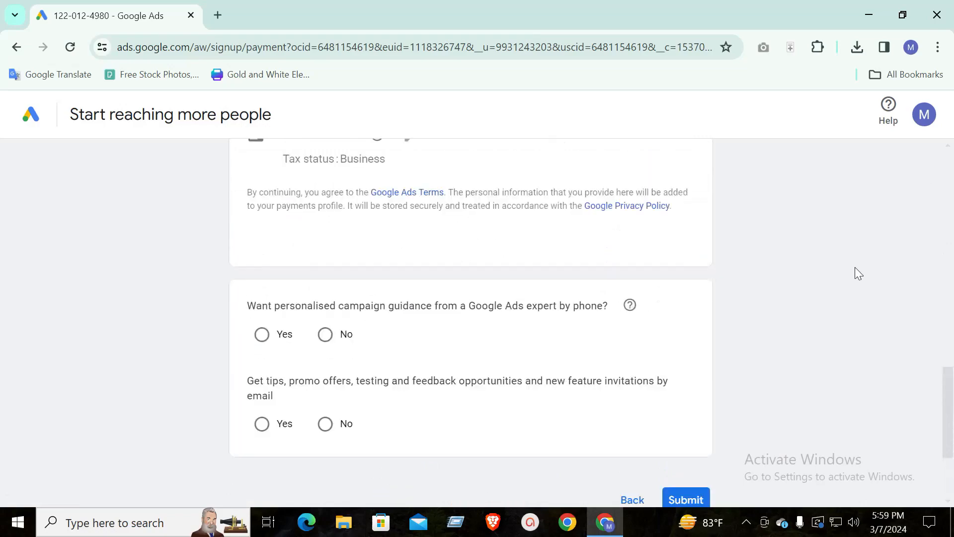
Step: Examine the whole account and payment settings form at reduced page zoom, ending at 50%
{"action": "key", "text": "ctrl+minus"}
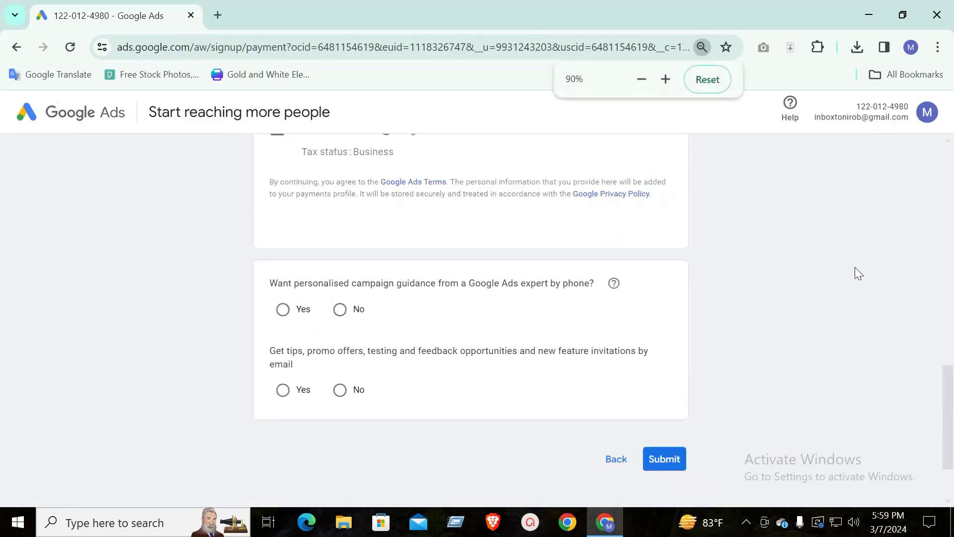
{"action": "key", "text": "ctrl+plus"}
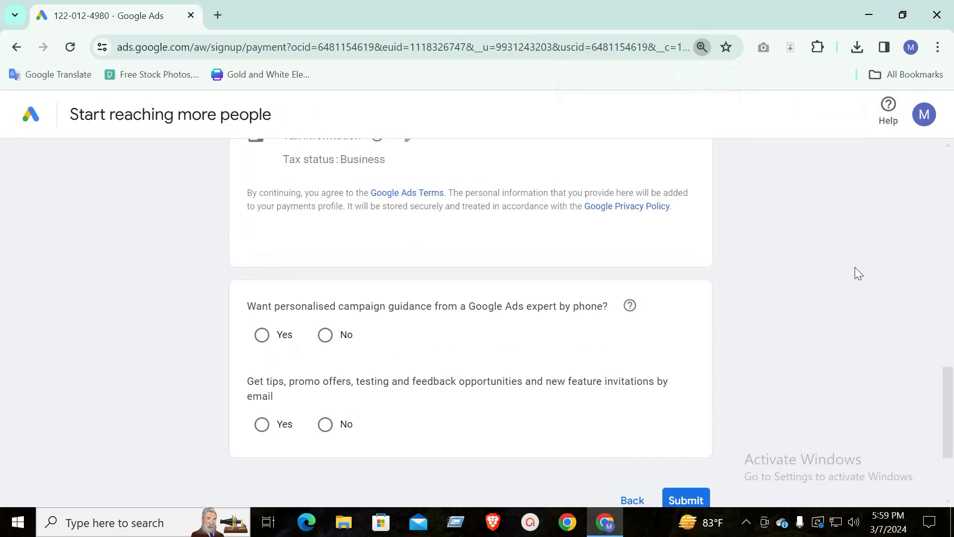
{"action": "key", "text": "ctrl+minus"}
{"action": "key", "text": "ctrl+minus"}
{"action": "key", "text": "ctrl+minus"}
{"action": "key", "text": "ctrl+minus"}
{"action": "key", "text": "ctrl+minus"}
{"action": "key", "text": "ctrl+minus"}
{"action": "key", "text": "ctrl+minus"}
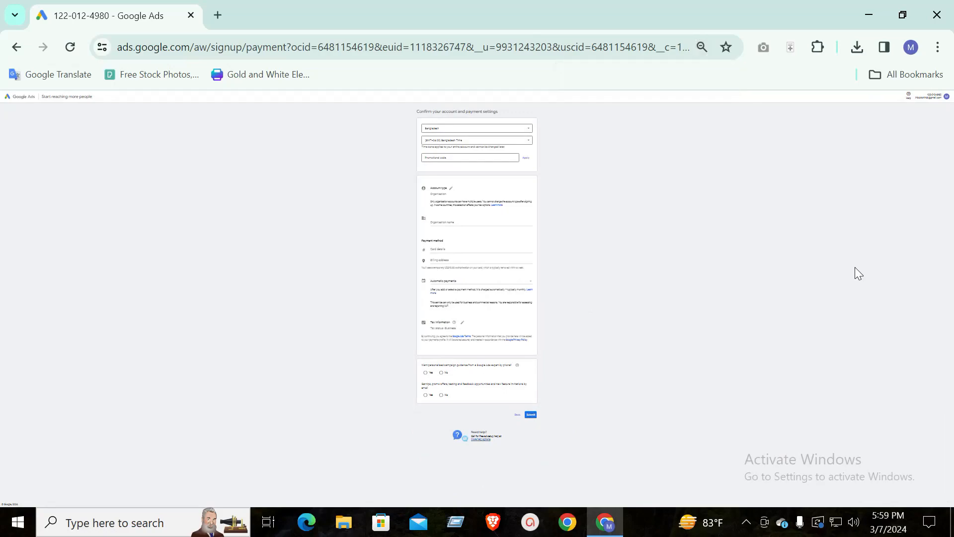
{"action": "key", "text": "ctrl+plus"}
{"action": "key", "text": "ctrl+plus"}
{"action": "key", "text": "ctrl+plus"}
{"action": "key", "text": "ctrl+plus"}
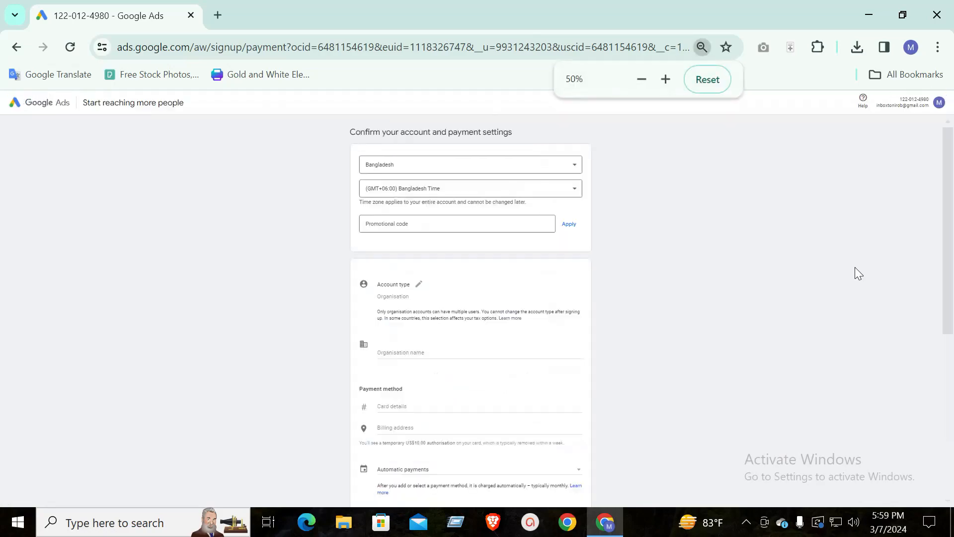
Step: Return to the Google Ads home page and sign in to reopen the account and payment settings form
{"action": "left_click", "coordinate": [17, 47]}
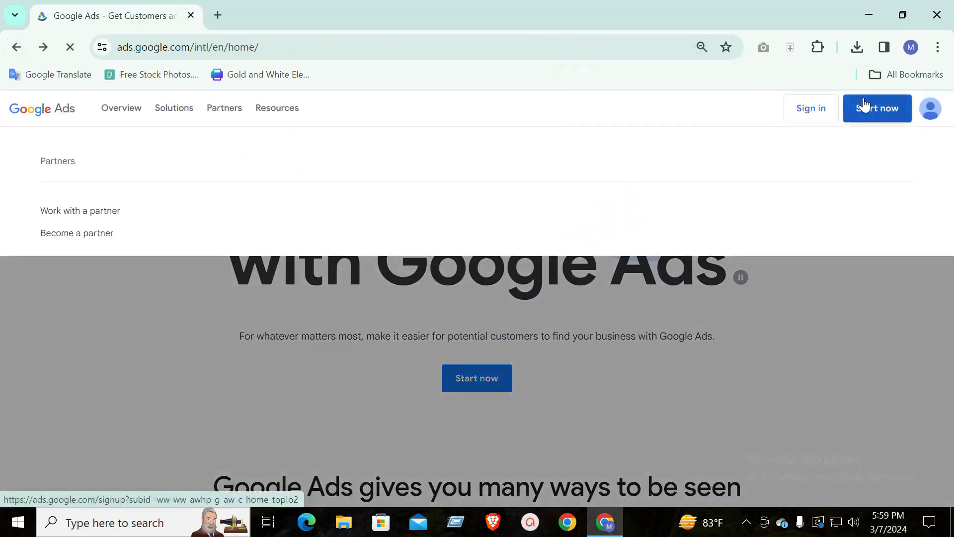
{"action": "left_click", "coordinate": [818, 108]}
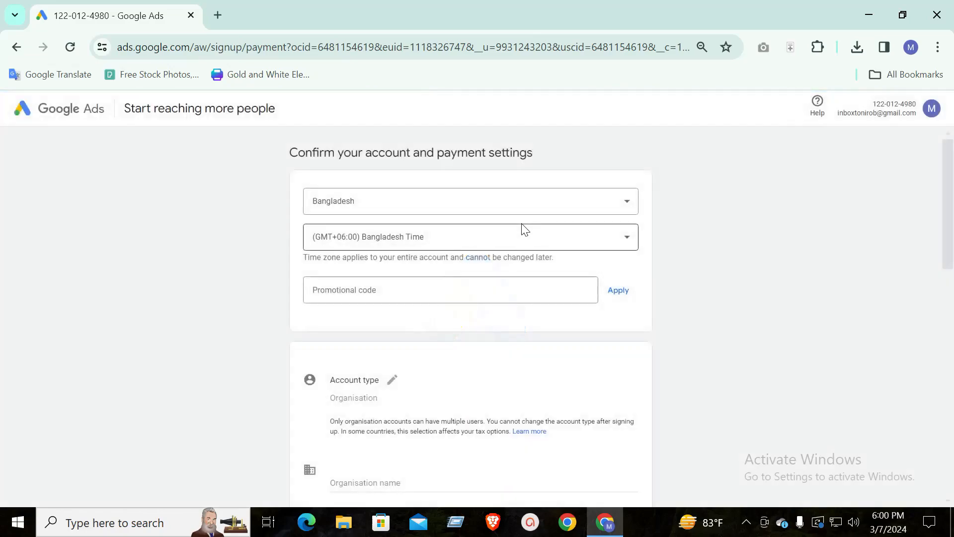
{"action": "scroll", "coordinate": [727, 207], "scroll_direction": "down", "scroll_amount": 10}
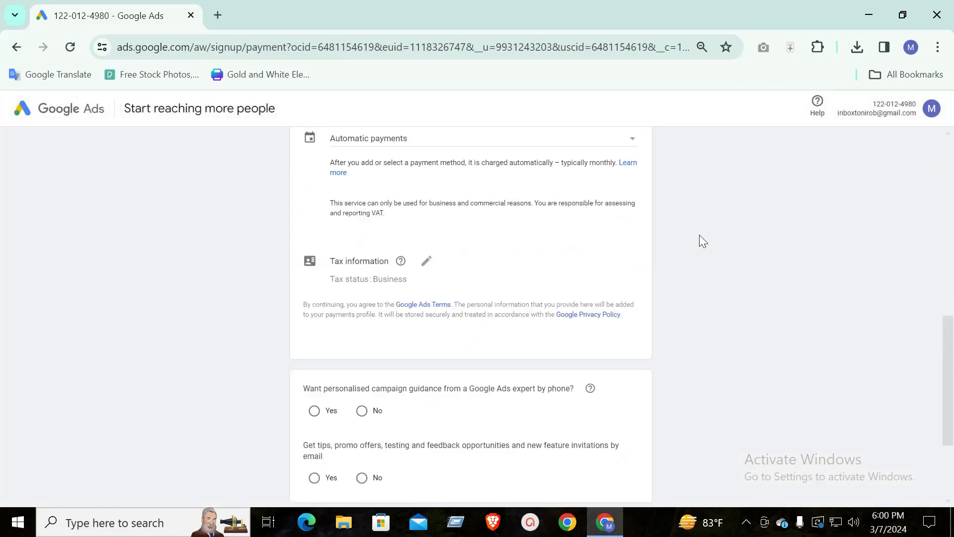
{"action": "scroll", "coordinate": [700, 242], "scroll_direction": "down", "scroll_amount": 3}
{"action": "scroll", "coordinate": [697, 236], "scroll_direction": "up", "scroll_amount": 1}
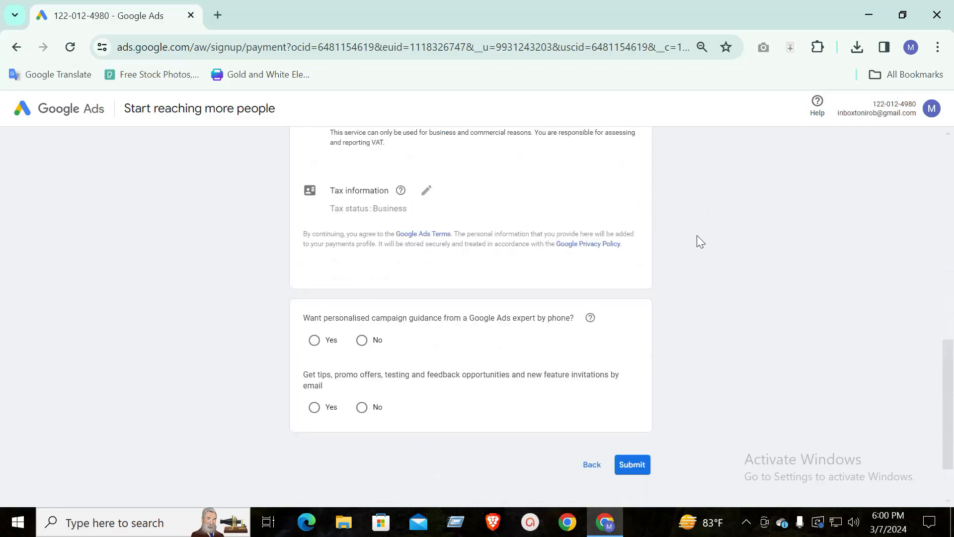
{"action": "scroll", "coordinate": [697, 236], "scroll_direction": "down", "scroll_amount": 1}
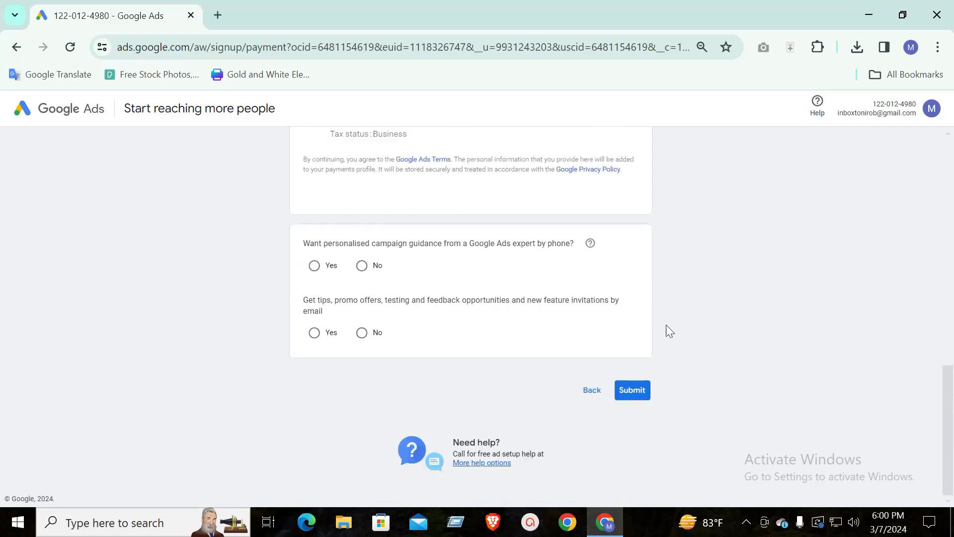
{"action": "scroll", "coordinate": [493, 406], "scroll_direction": "up", "scroll_amount": 4}
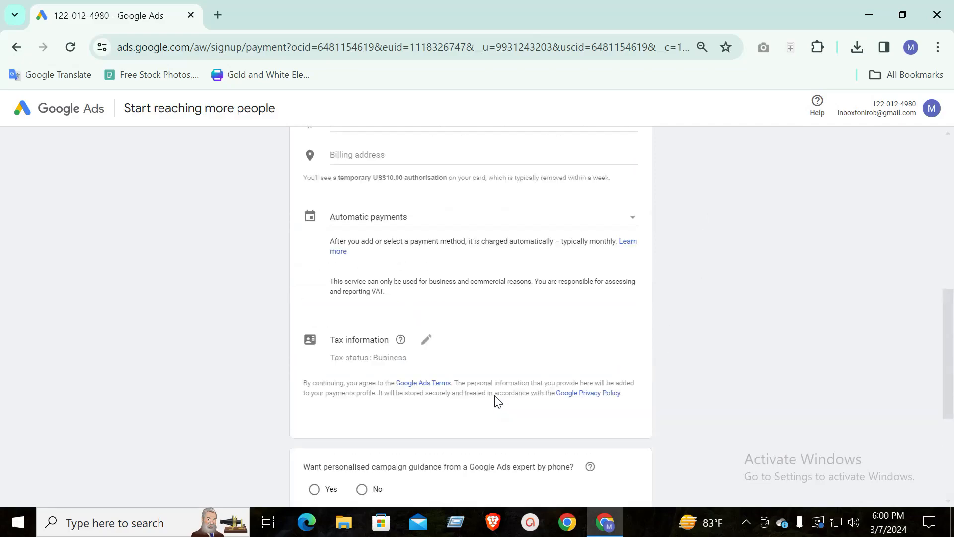
{"action": "scroll", "coordinate": [497, 397], "scroll_direction": "up", "scroll_amount": 4}
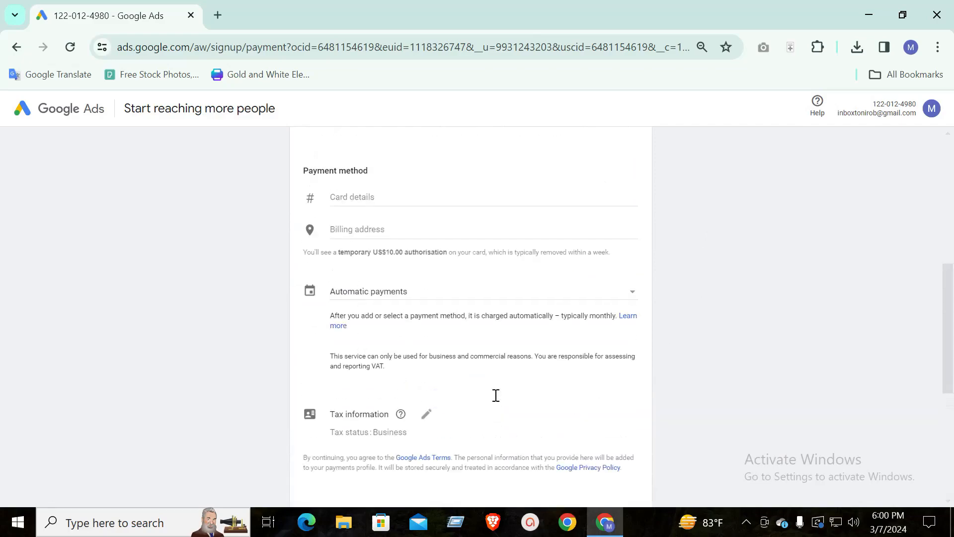
{"action": "left_click", "coordinate": [747, 522]}
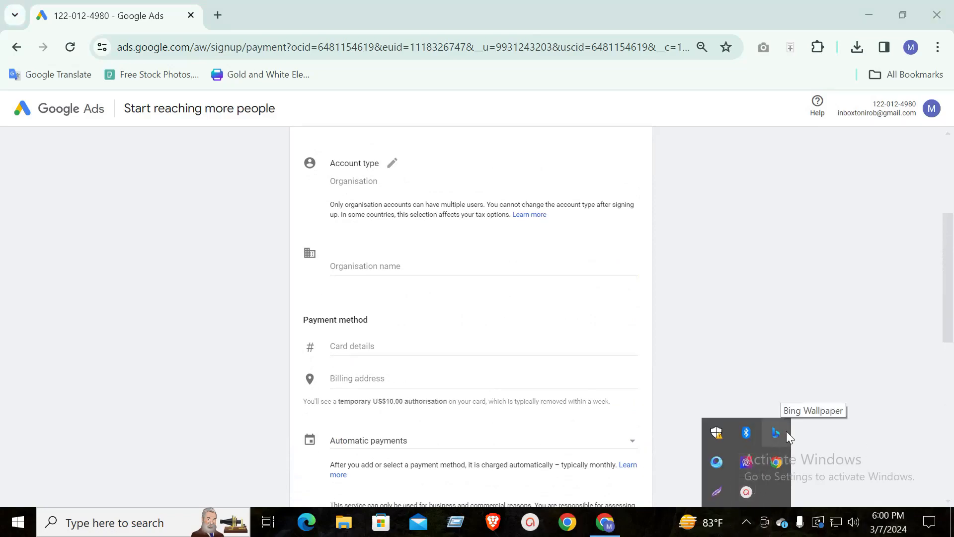
{"action": "left_click", "coordinate": [748, 491]}
{"action": "left_click", "coordinate": [840, 475]}
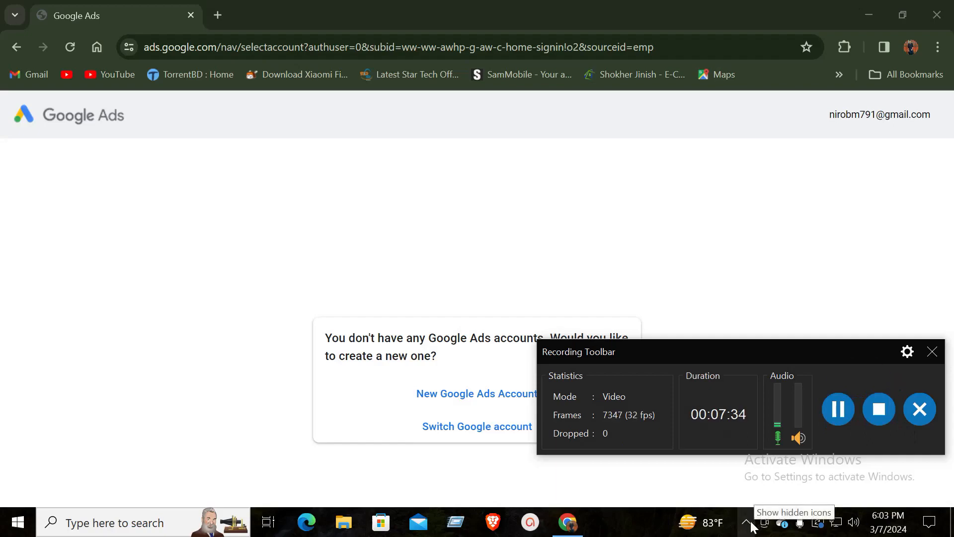
{"action": "left_click", "coordinate": [749, 523]}
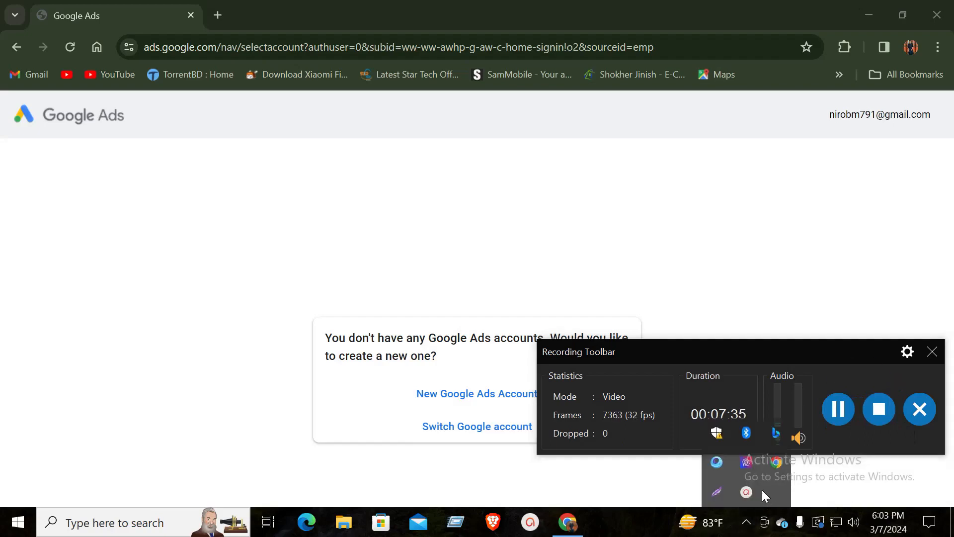
{"action": "left_click", "coordinate": [749, 491]}
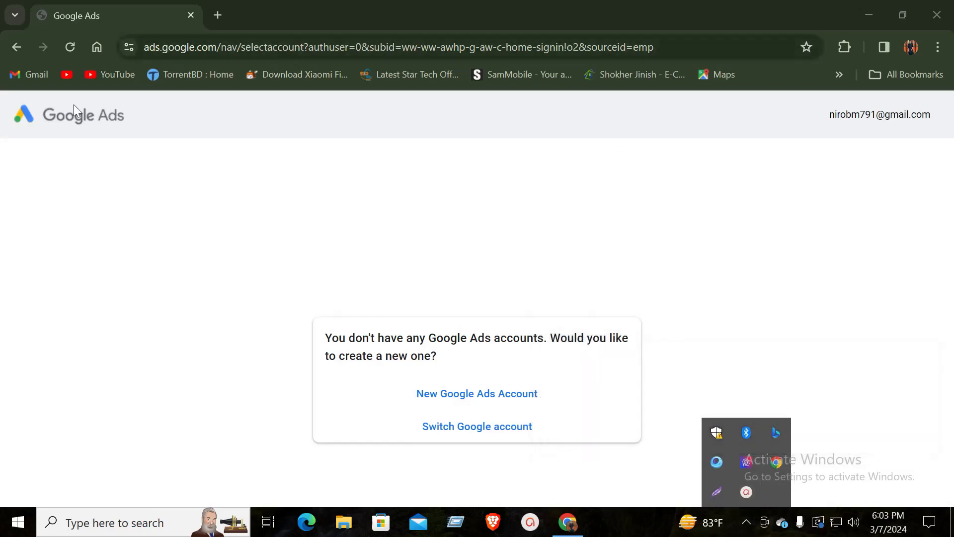
{"action": "left_click", "coordinate": [889, 254]}
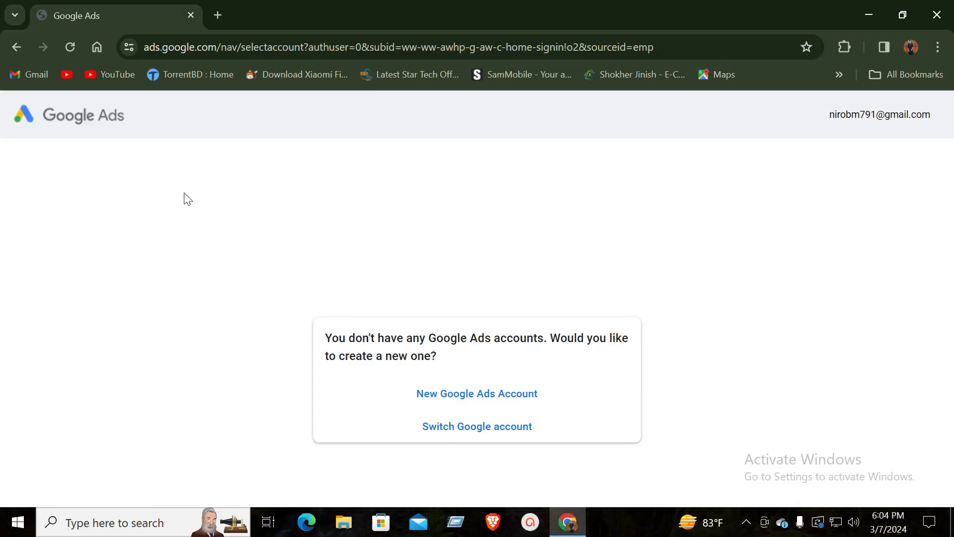
Step: Leave the account selection page and open ads.google.com in a fresh browser tab, closing the old tab
{"action": "left_click", "coordinate": [18, 47]}
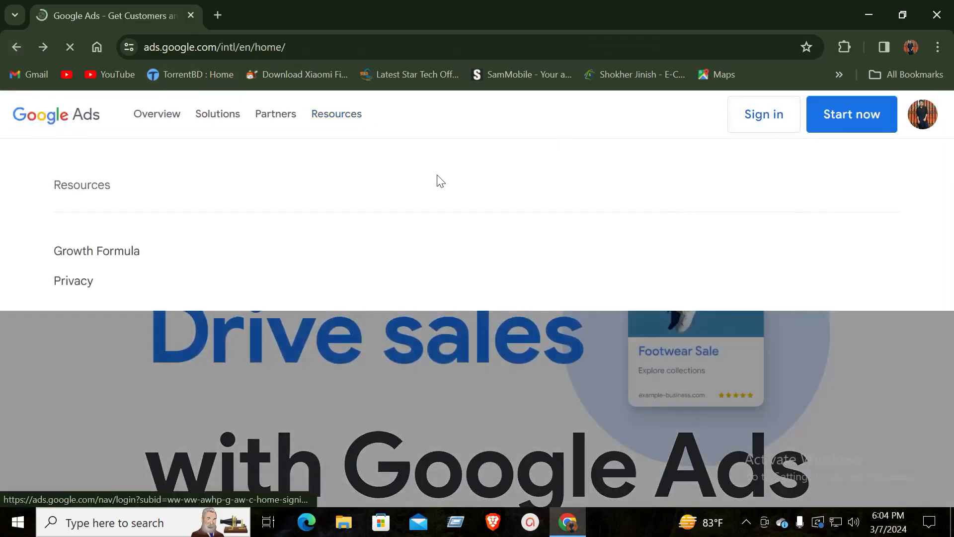
{"action": "left_click", "coordinate": [219, 16]}
{"action": "left_click", "coordinate": [189, 14]}
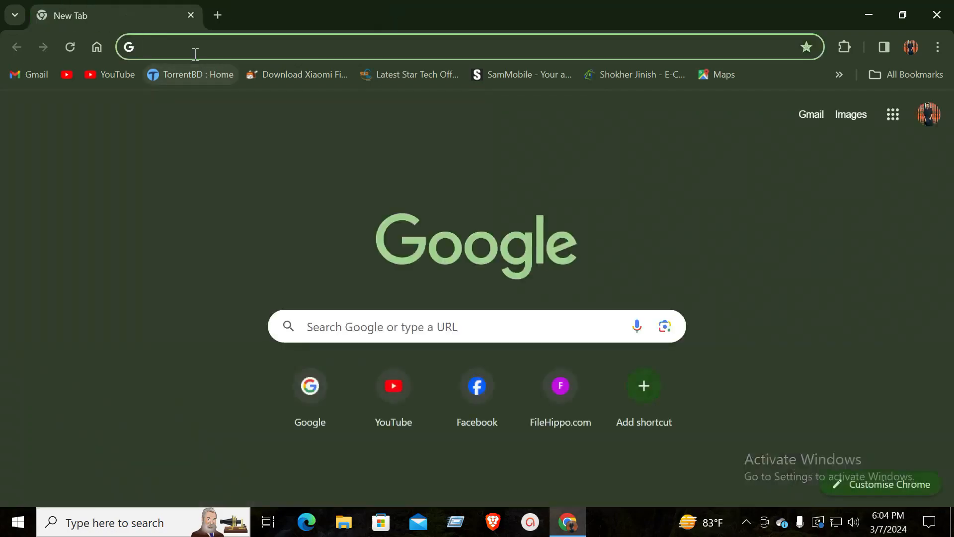
{"action": "left_click", "coordinate": [189, 49]}
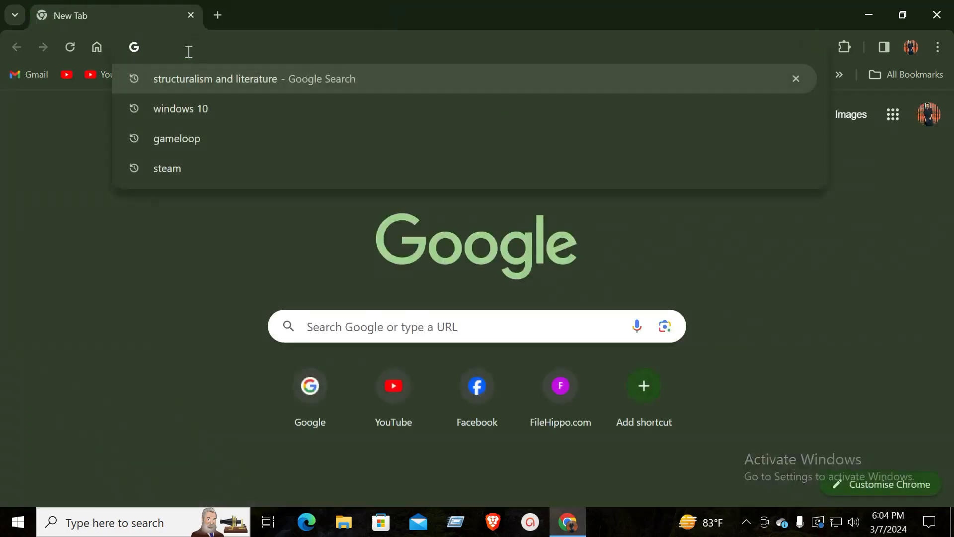
{"action": "type", "text": "ads."}
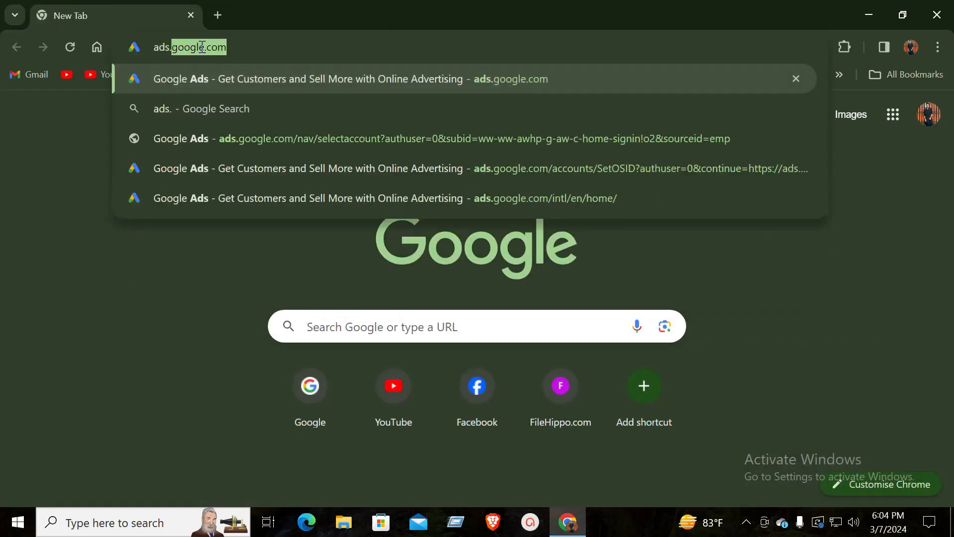
{"action": "left_click", "coordinate": [232, 78]}
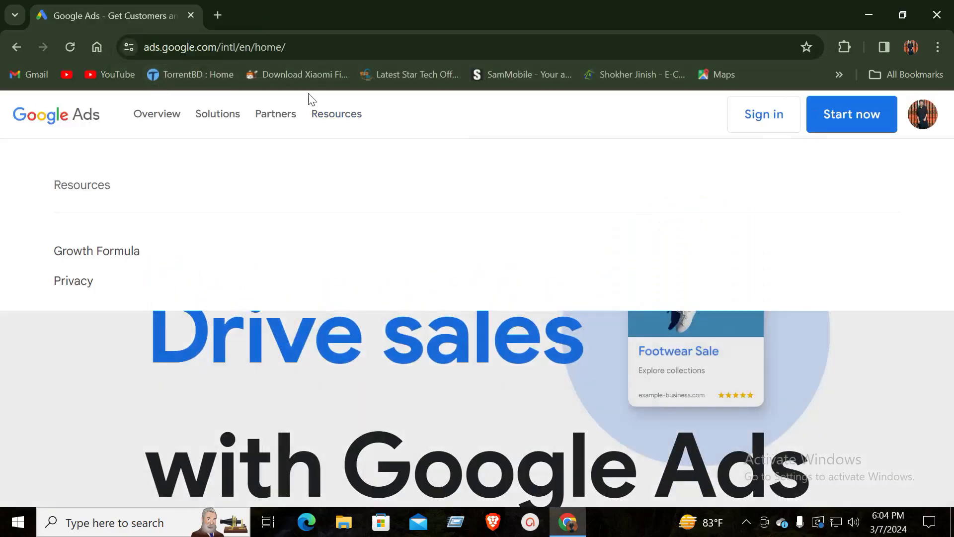
Step: Start the Google Ads sign-up from the home page and dismiss the introduction to creating a first campaign
{"action": "mouse_move", "coordinate": [128, 120]}
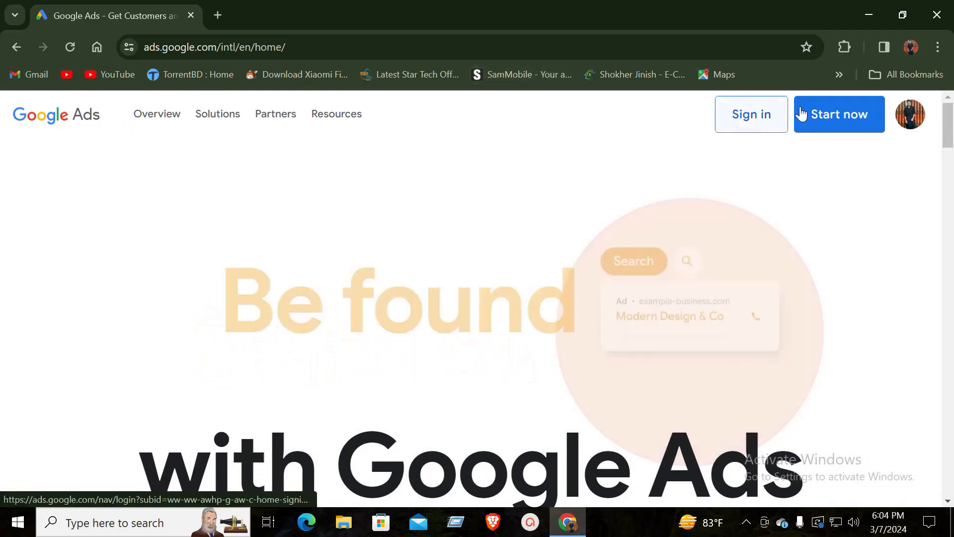
{"action": "scroll", "coordinate": [810, 162], "scroll_direction": "down", "scroll_amount": 6}
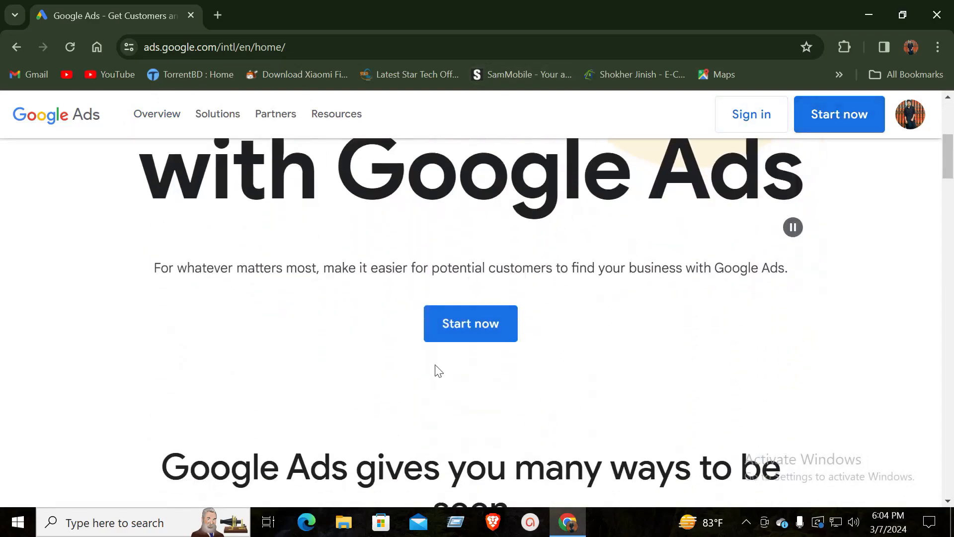
{"action": "scroll", "coordinate": [564, 319], "scroll_direction": "up", "scroll_amount": 4}
{"action": "left_click", "coordinate": [850, 117]}
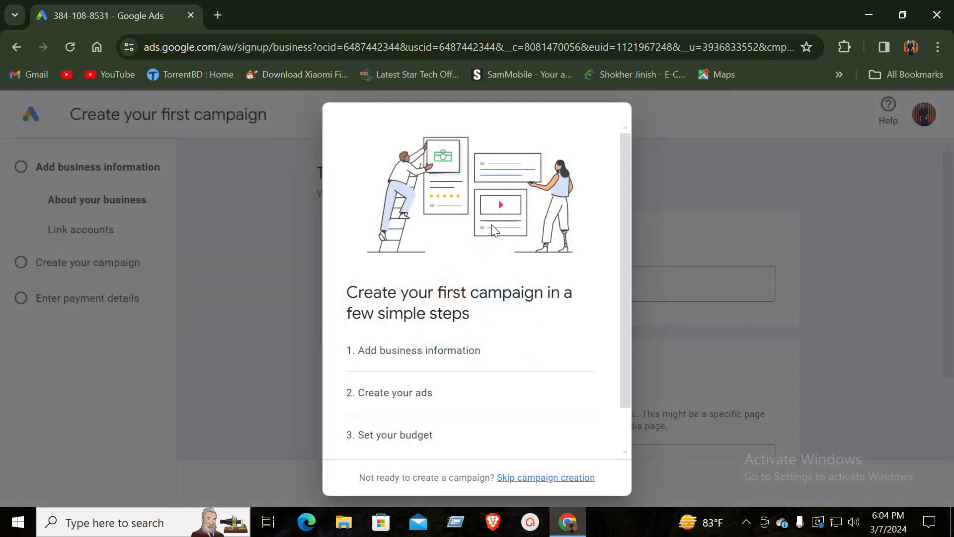
{"action": "scroll", "coordinate": [494, 230], "scroll_direction": "down", "scroll_amount": 1}
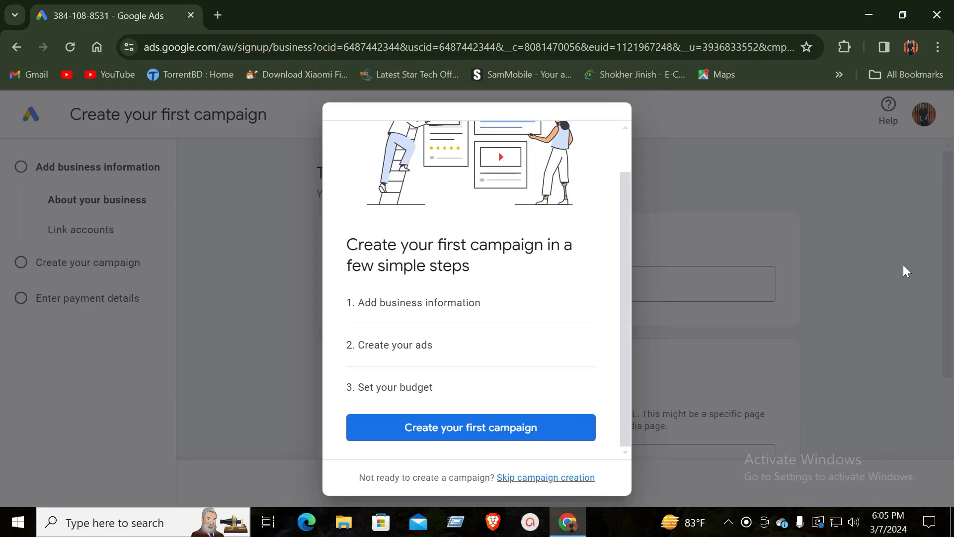
{"action": "left_click", "coordinate": [869, 190]}
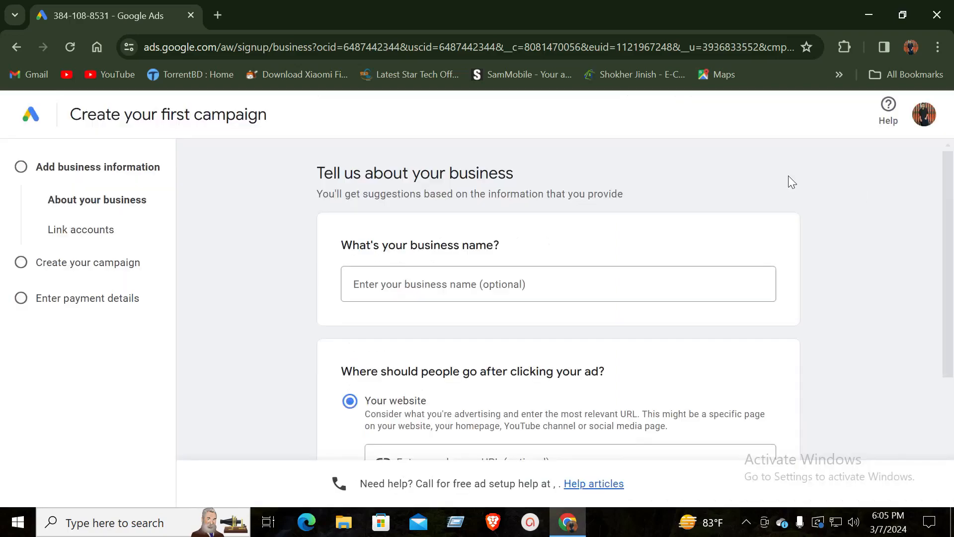
Step: Return to the home page, sign in again and choose to create an account without a campaign
{"action": "left_click", "coordinate": [17, 51]}
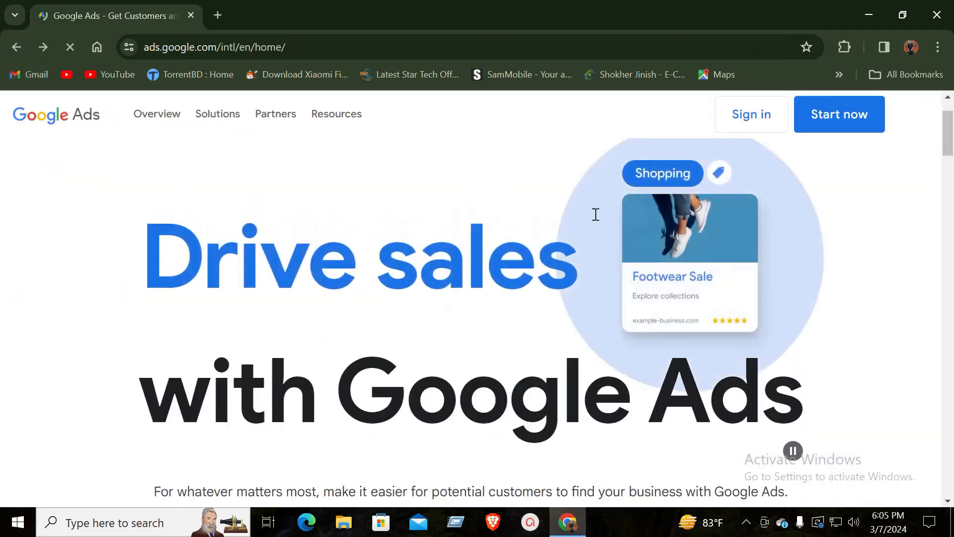
{"action": "left_click", "coordinate": [768, 119]}
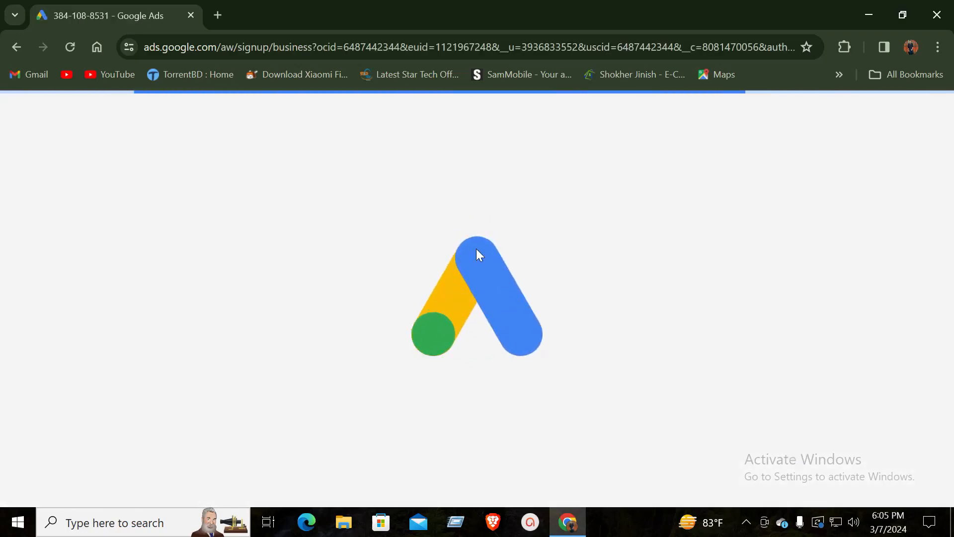
{"action": "scroll", "coordinate": [592, 254], "scroll_direction": "down", "scroll_amount": 4}
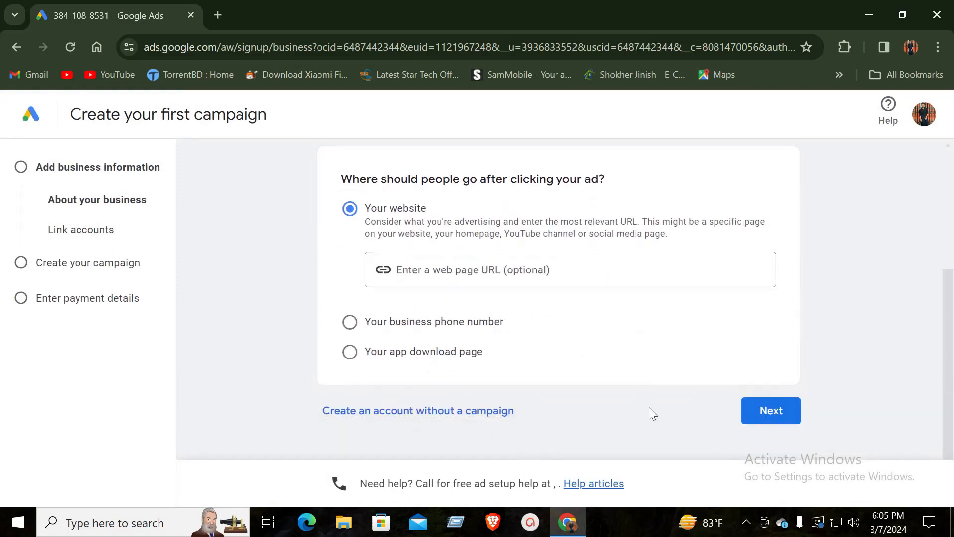
{"action": "left_click", "coordinate": [451, 412]}
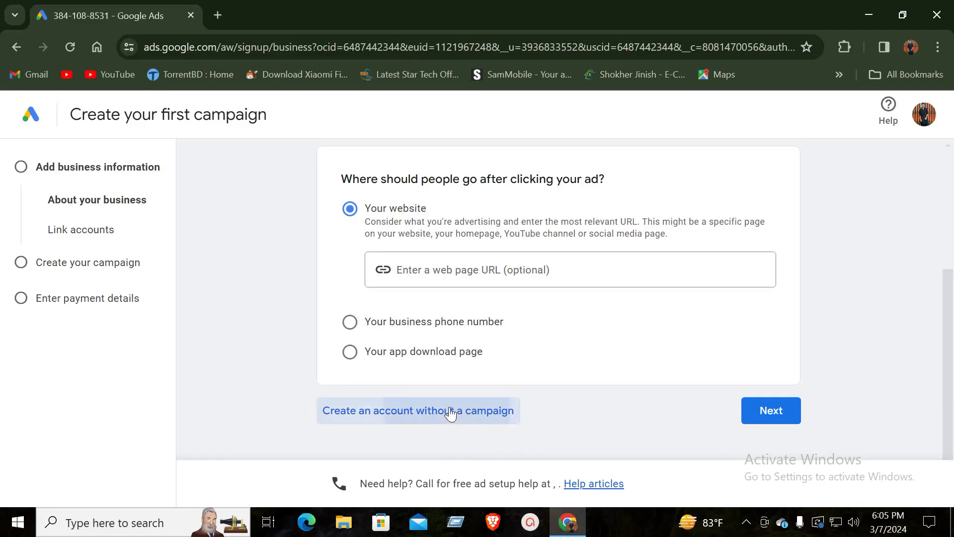
Step: Review the account settings and submit them with No for expert guidance by phone and Yes for tips and offers by email
{"action": "scroll", "coordinate": [500, 393], "scroll_direction": "down", "scroll_amount": 3}
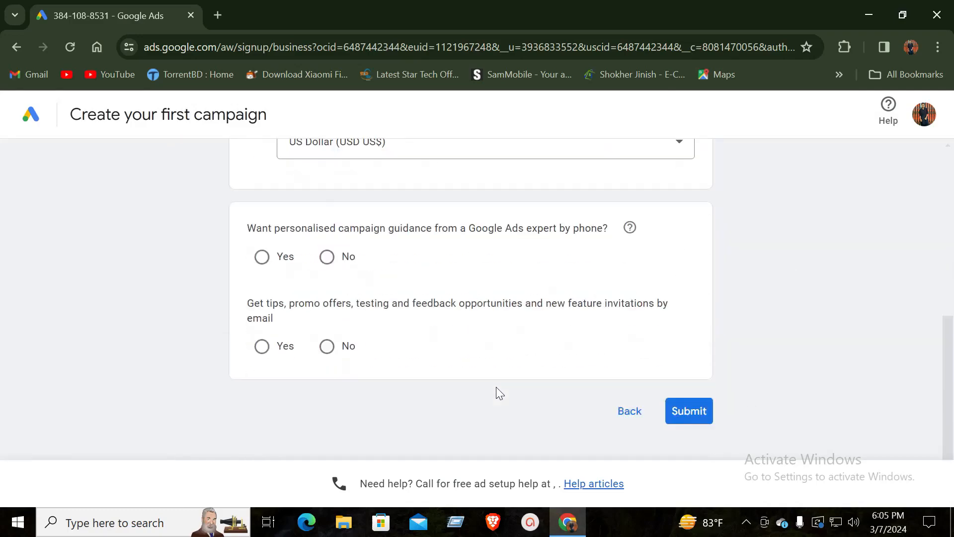
{"action": "scroll", "coordinate": [496, 392], "scroll_direction": "up", "scroll_amount": 7}
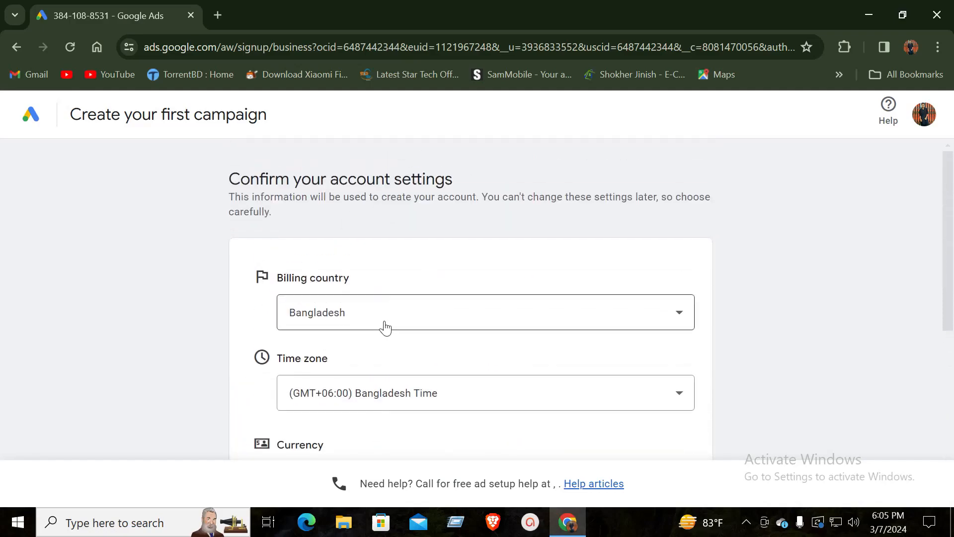
{"action": "scroll", "coordinate": [300, 282], "scroll_direction": "down", "scroll_amount": 3}
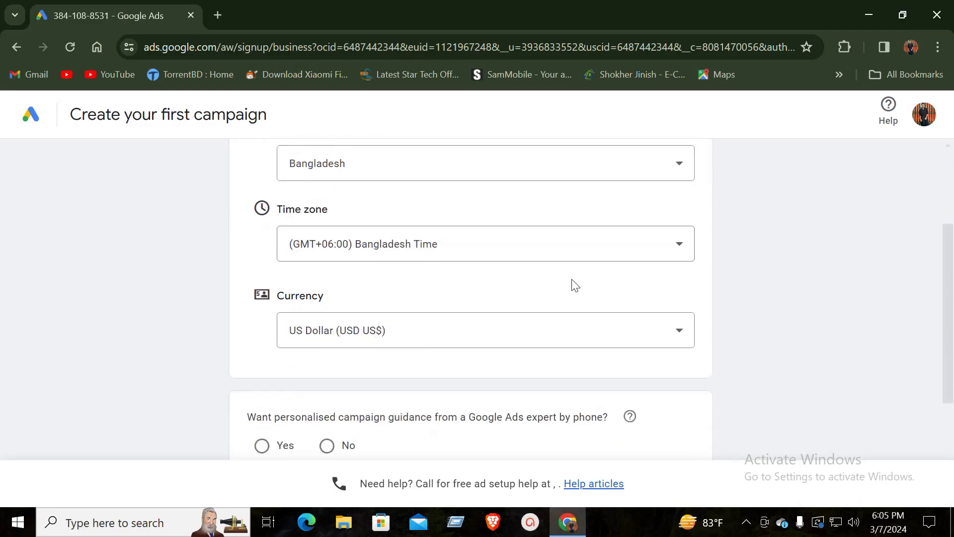
{"action": "scroll", "coordinate": [566, 288], "scroll_direction": "down", "scroll_amount": 2}
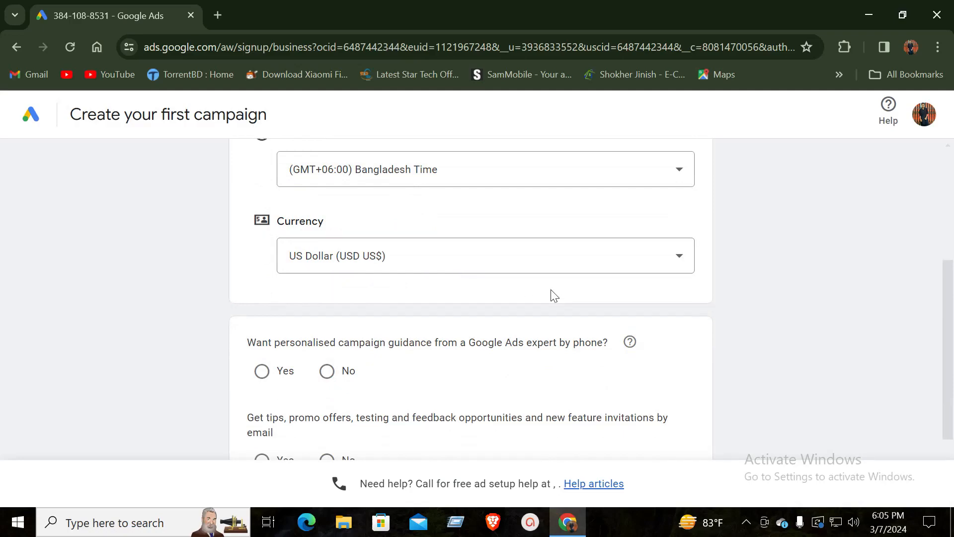
{"action": "scroll", "coordinate": [554, 296], "scroll_direction": "down", "scroll_amount": 2}
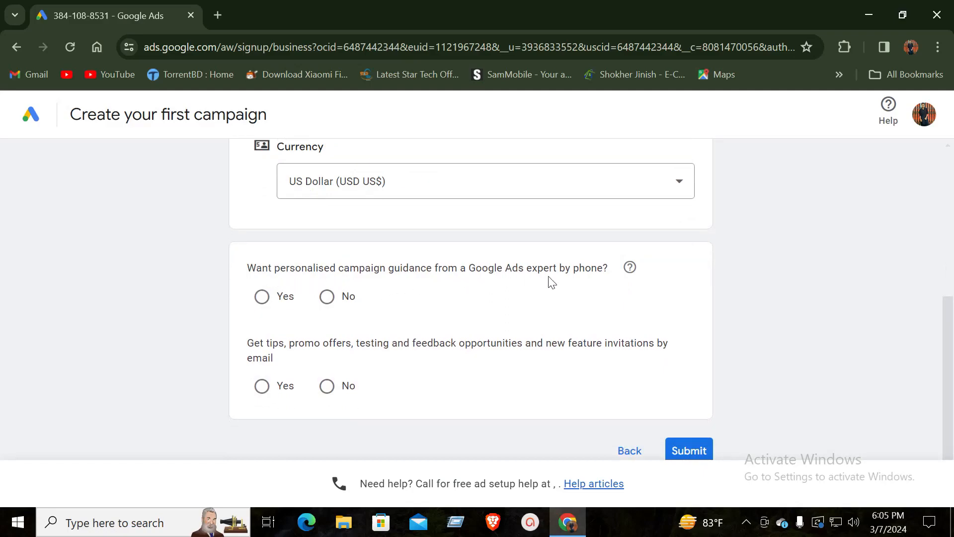
{"action": "left_click", "coordinate": [329, 302]}
{"action": "left_click", "coordinate": [261, 386]}
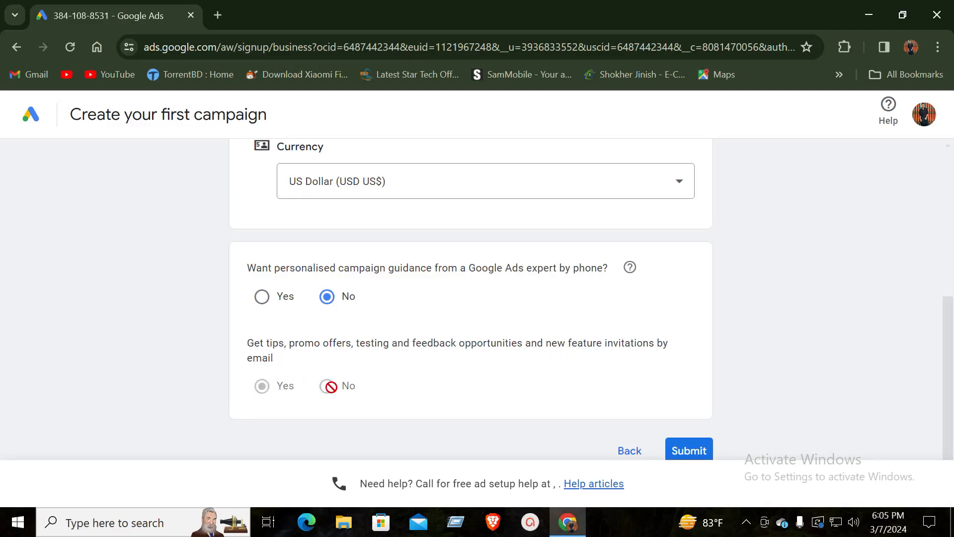
{"action": "scroll", "coordinate": [497, 413], "scroll_direction": "down", "scroll_amount": 1}
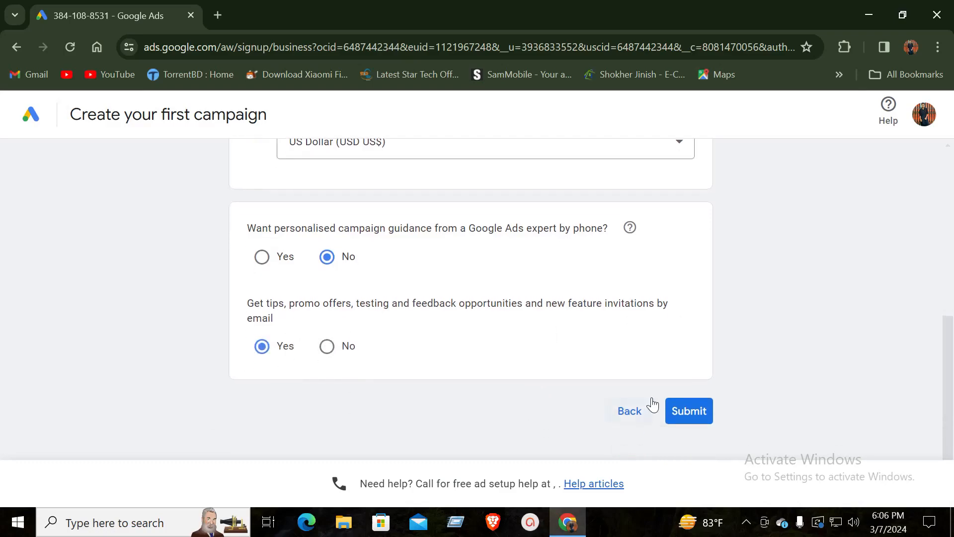
{"action": "left_click", "coordinate": [677, 415]}
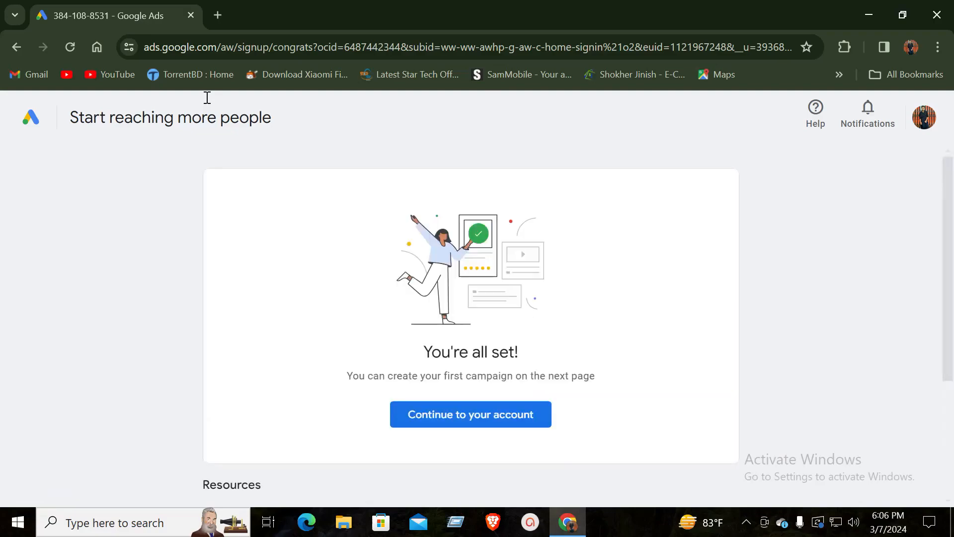
Step: Continue from the sign-up confirmation page to the new Google Ads account
{"action": "scroll", "coordinate": [269, 238], "scroll_direction": "down", "scroll_amount": 4}
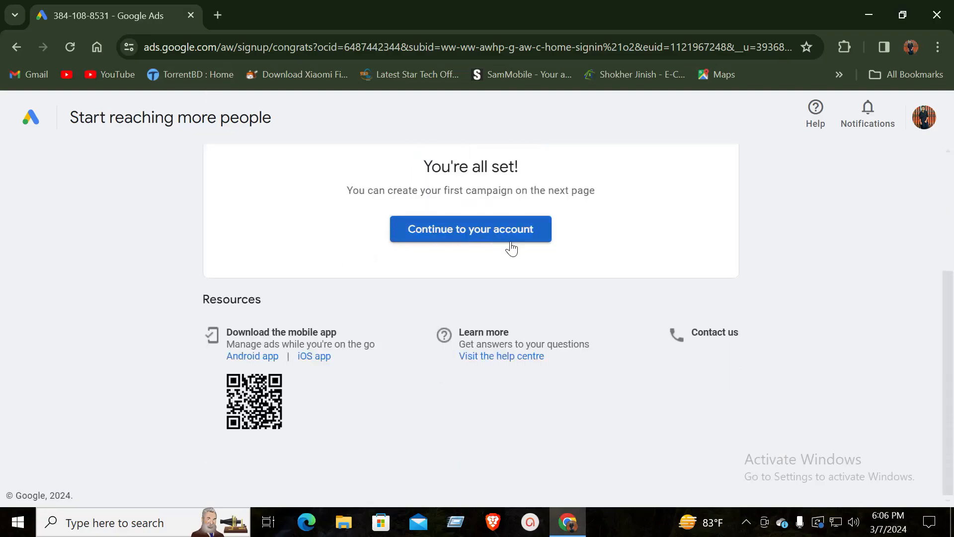
{"action": "scroll", "coordinate": [511, 247], "scroll_direction": "up", "scroll_amount": 3}
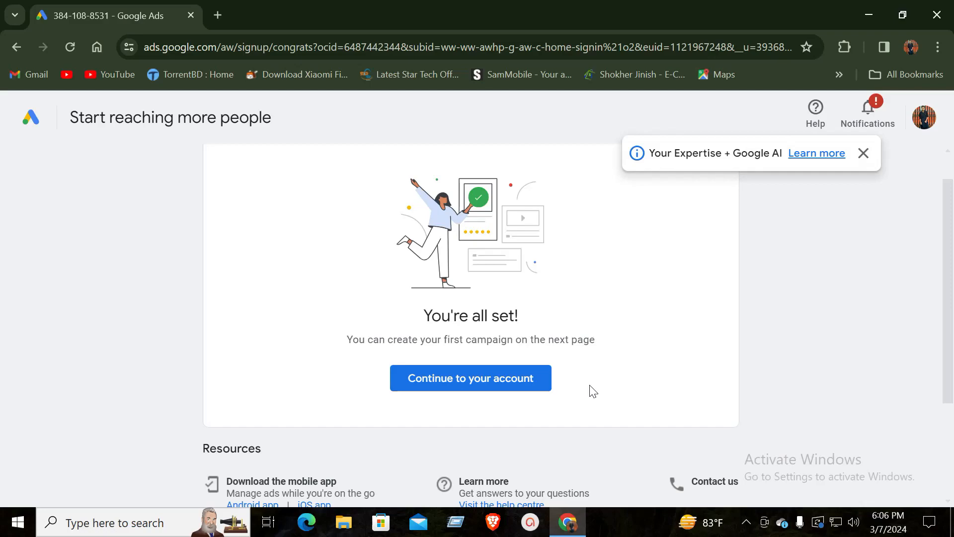
{"action": "left_click", "coordinate": [540, 385]}
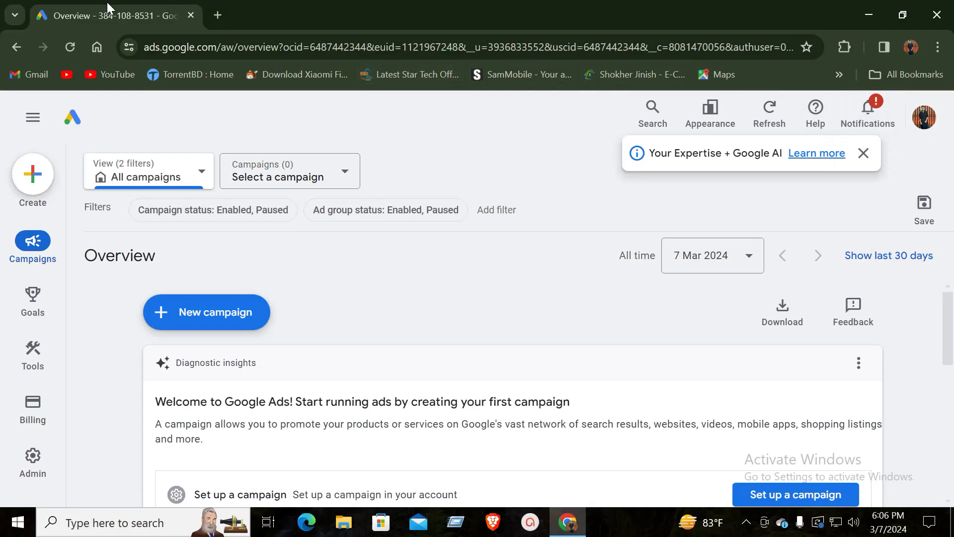
Step: Expand the navigation menu and check the signed-in Google account and its Google Ads account entry
{"action": "left_click", "coordinate": [33, 117]}
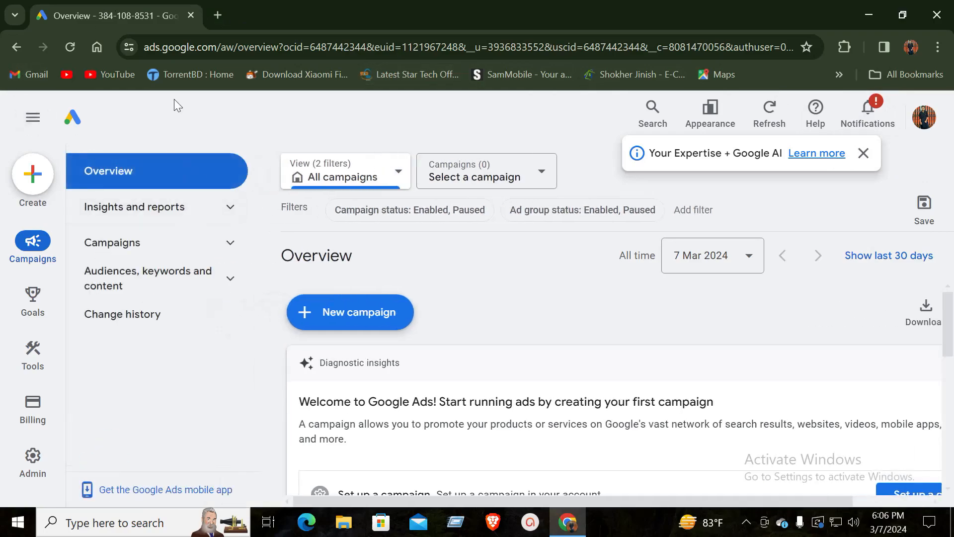
{"action": "left_click", "coordinate": [925, 119]}
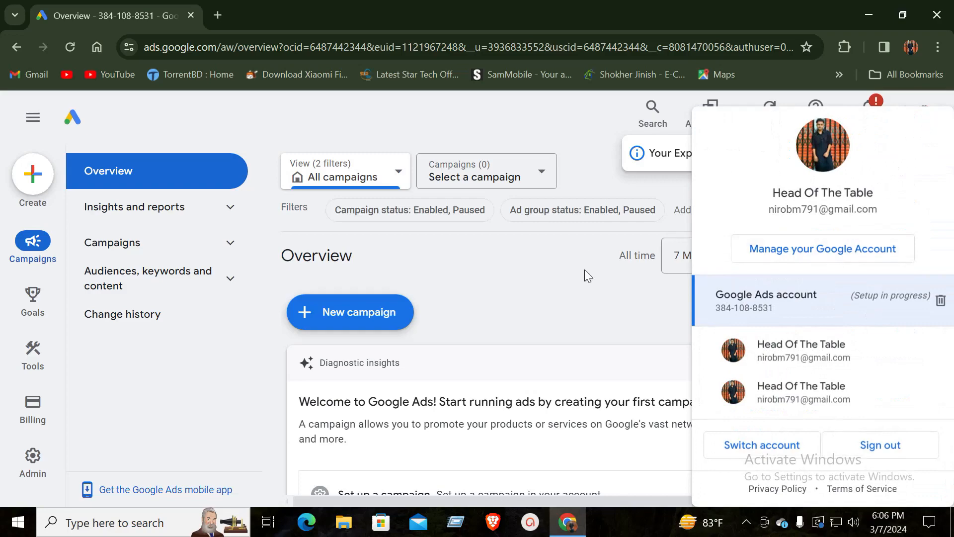
{"action": "left_click", "coordinate": [535, 324]}
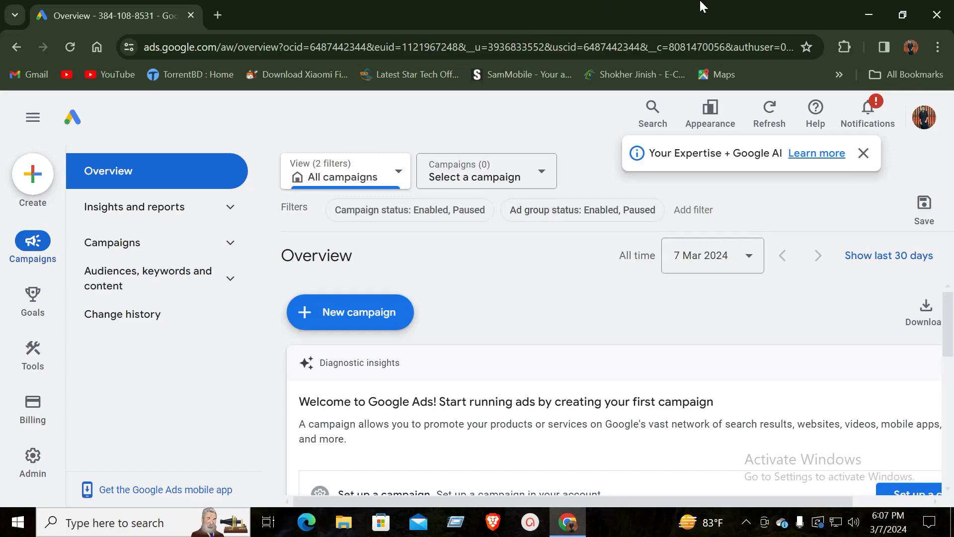
Step: Dismiss the "Your Expertise + Google AI" notice and check the notifications
{"action": "left_click", "coordinate": [863, 154]}
{"action": "left_click", "coordinate": [870, 114]}
{"action": "left_click", "coordinate": [873, 117]}
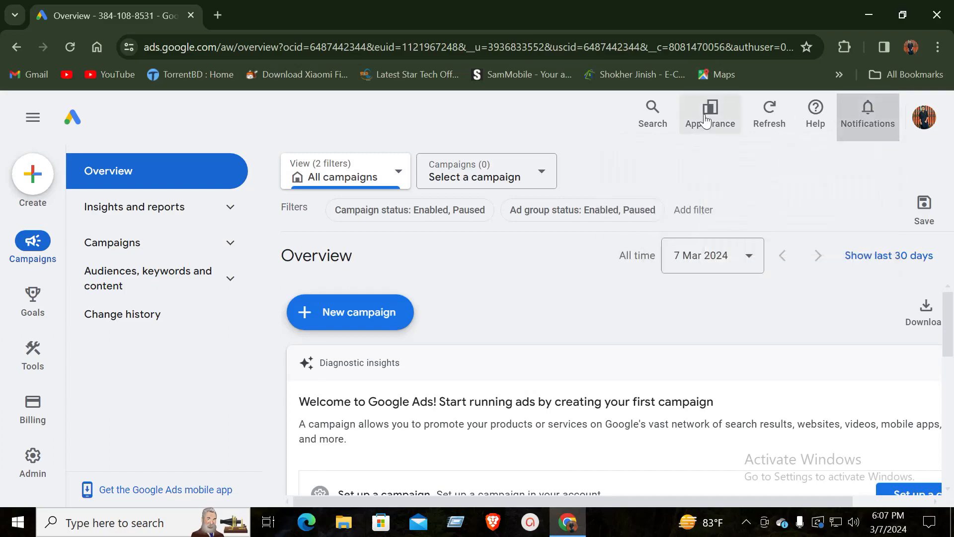
Step: Examine the whole account overview page down to the Get started checklist at reduced page zoom, ending at 67%
{"action": "mouse_move", "coordinate": [55, 334]}
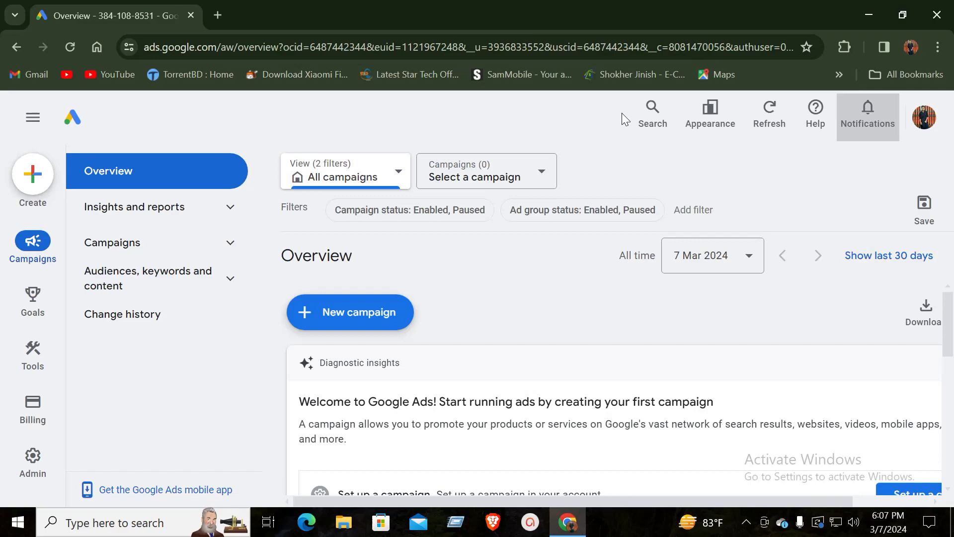
{"action": "key", "text": "ctrl+minus"}
{"action": "key", "text": "ctrl+minus"}
{"action": "key", "text": "ctrl+minus"}
{"action": "key", "text": "ctrl+minus"}
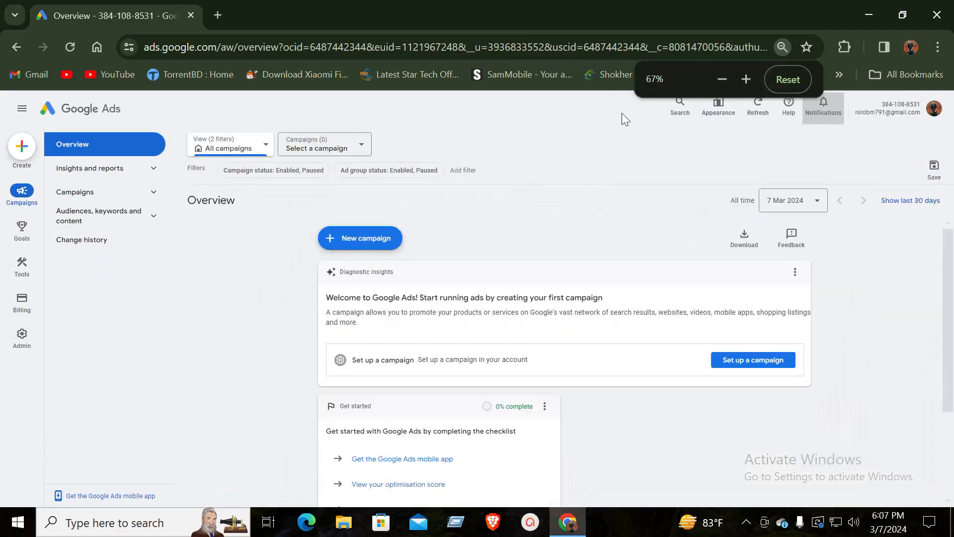
{"action": "key", "text": "ctrl+minus"}
{"action": "key", "text": "ctrl+minus"}
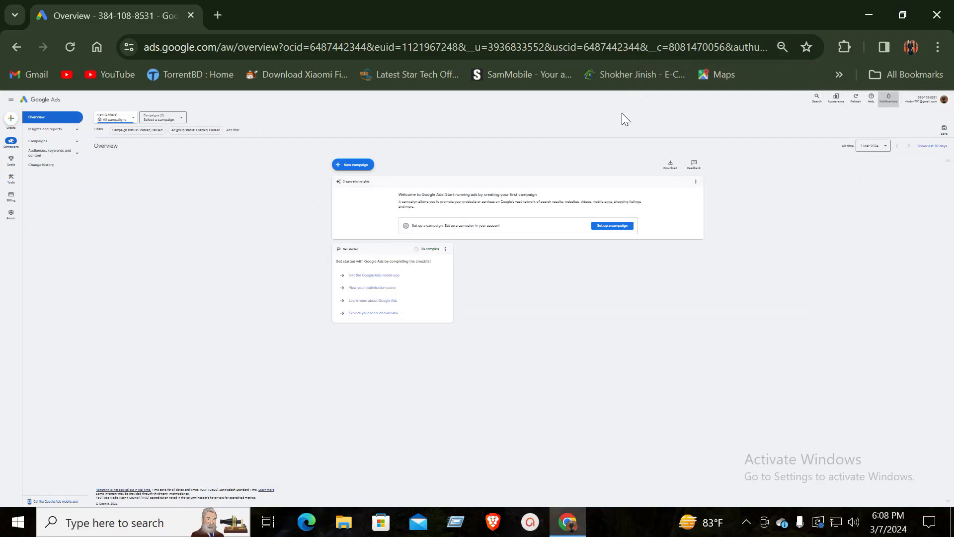
{"action": "key", "text": "ctrl+plus"}
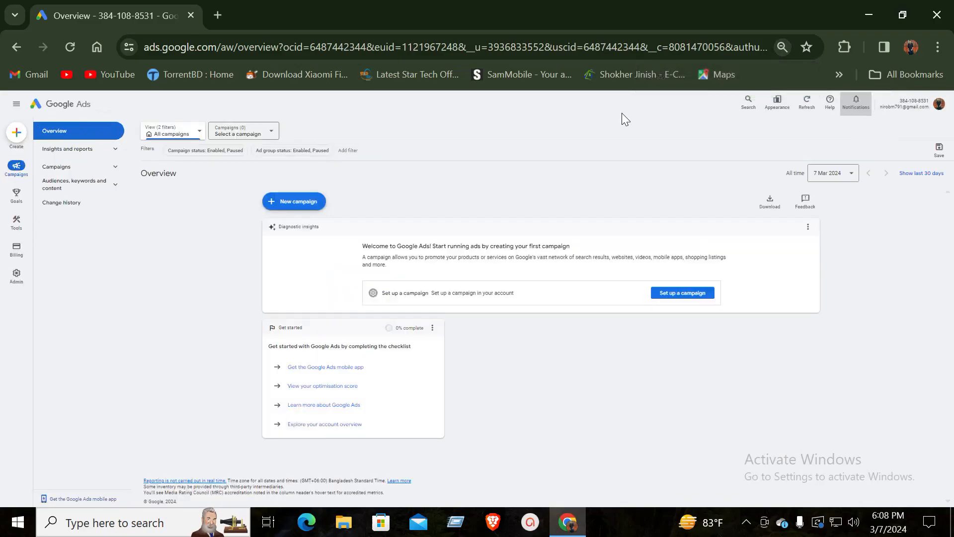
{"action": "key", "text": "ctrl+plus"}
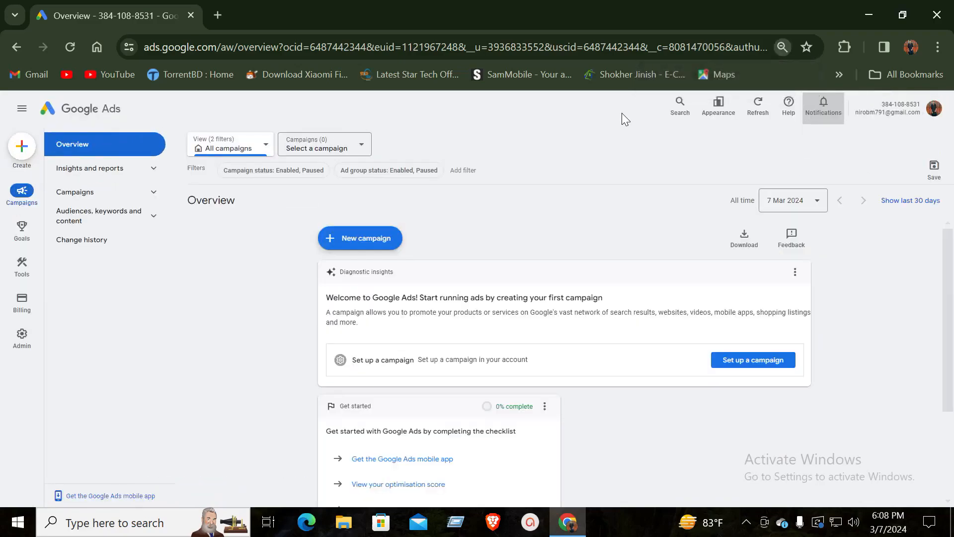
{"action": "scroll", "coordinate": [837, 319], "scroll_direction": "down", "scroll_amount": 3}
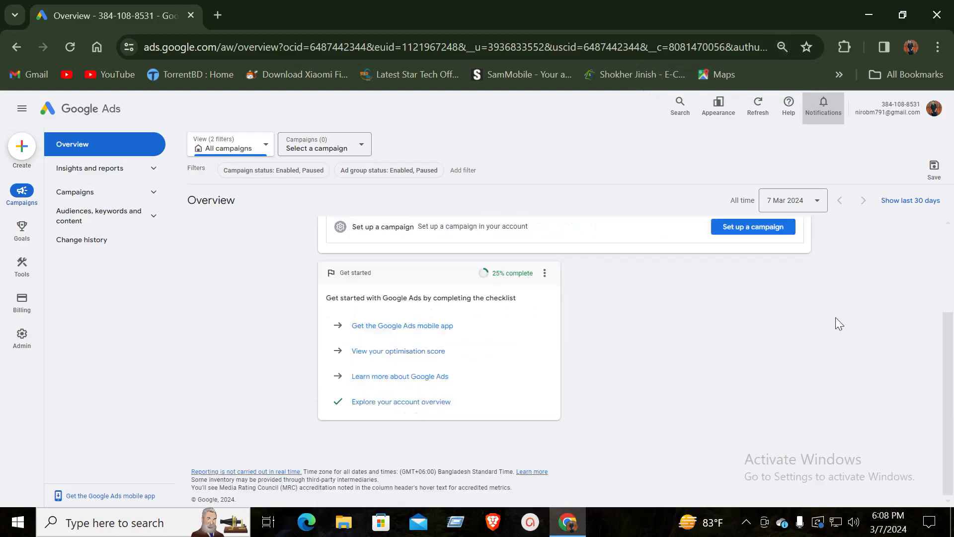
Step: Open the Keyword Planner, dismiss its updates notice, and switch to the Performance Planner
{"action": "scroll", "coordinate": [792, 293], "scroll_direction": "up", "scroll_amount": 3}
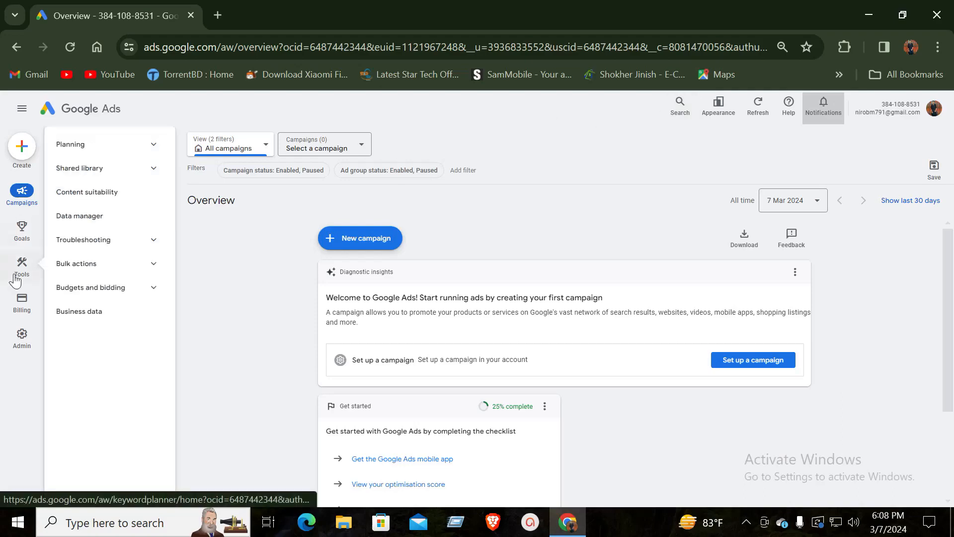
{"action": "left_click", "coordinate": [22, 272]}
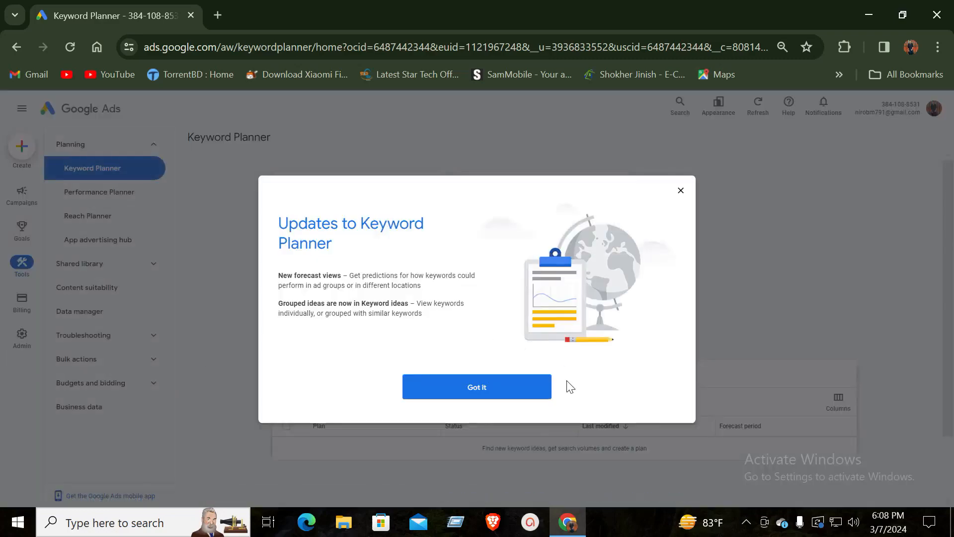
{"action": "left_click", "coordinate": [512, 387]}
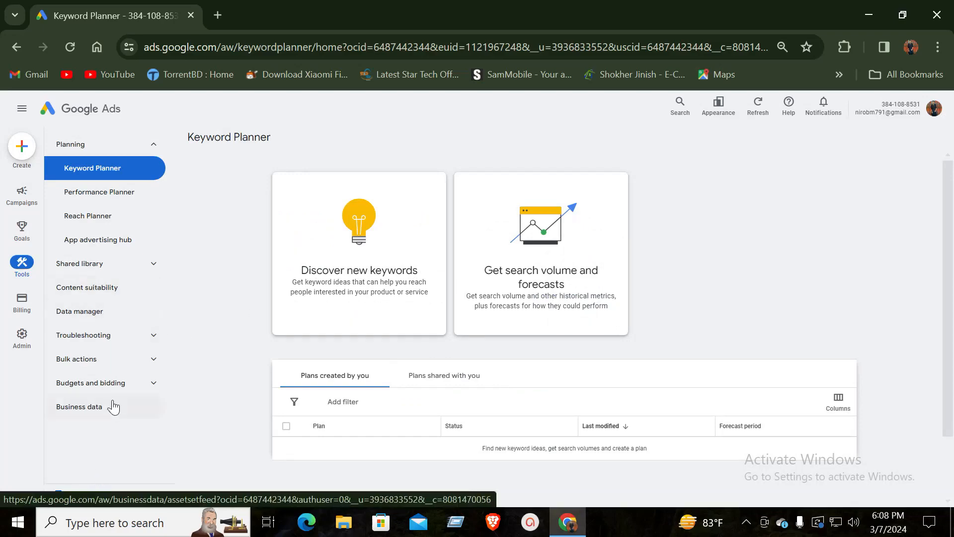
{"action": "left_click", "coordinate": [118, 195]}
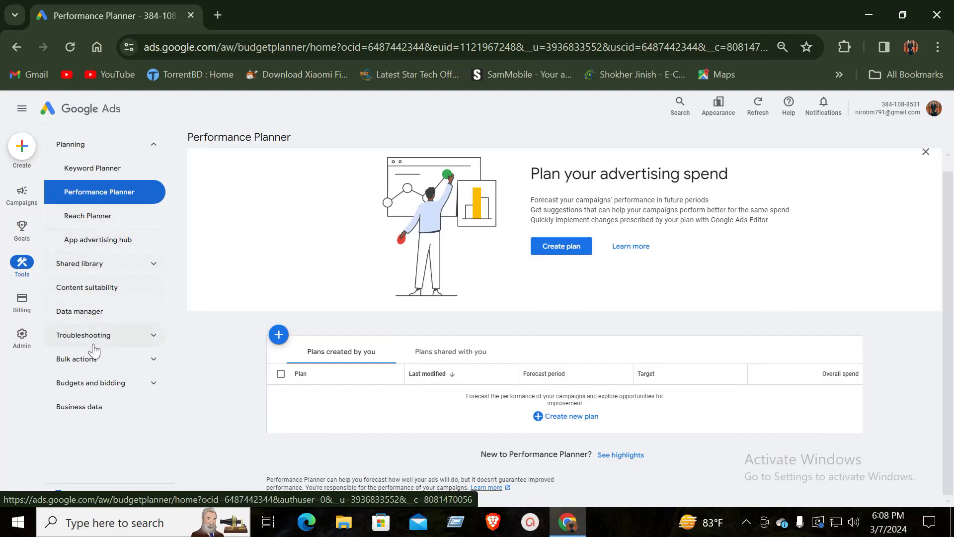
Step: Expand the Budgets and bidding, Bulk actions and Troubleshooting tool groups to check their entries, and open the Data manager
{"action": "left_click", "coordinate": [87, 389]}
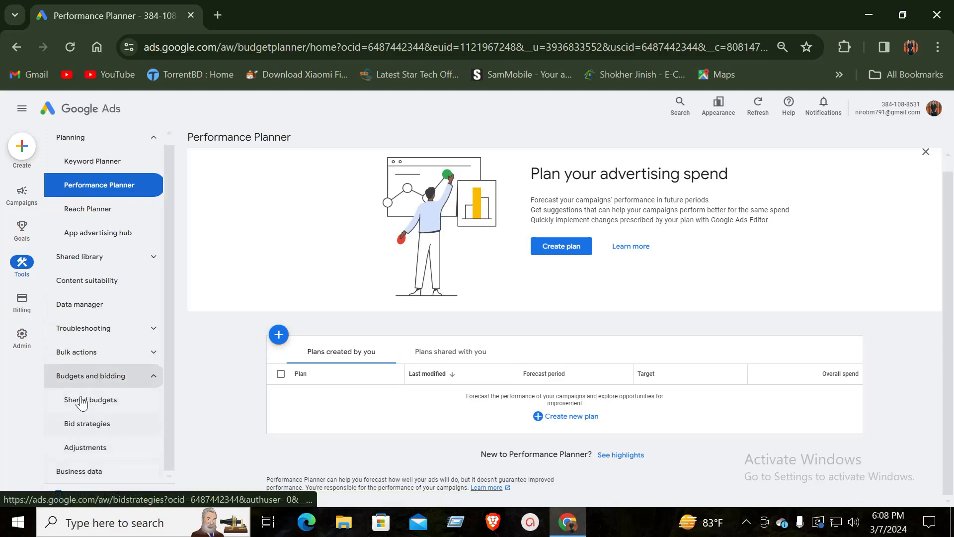
{"action": "left_click", "coordinate": [77, 360]}
{"action": "scroll", "coordinate": [100, 422], "scroll_direction": "down", "scroll_amount": 2}
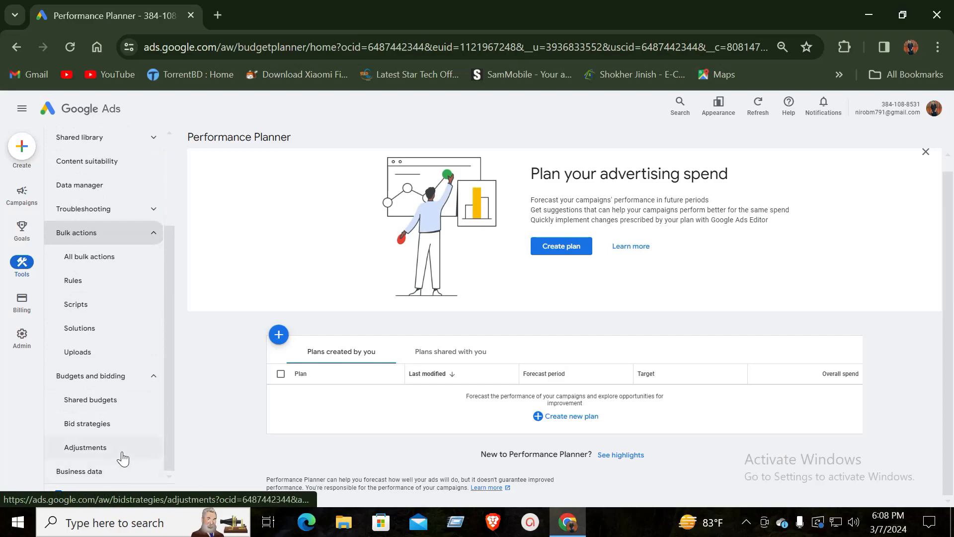
{"action": "scroll", "coordinate": [119, 422], "scroll_direction": "up", "scroll_amount": 2}
{"action": "left_click", "coordinate": [83, 338]}
{"action": "scroll", "coordinate": [117, 418], "scroll_direction": "down", "scroll_amount": 3}
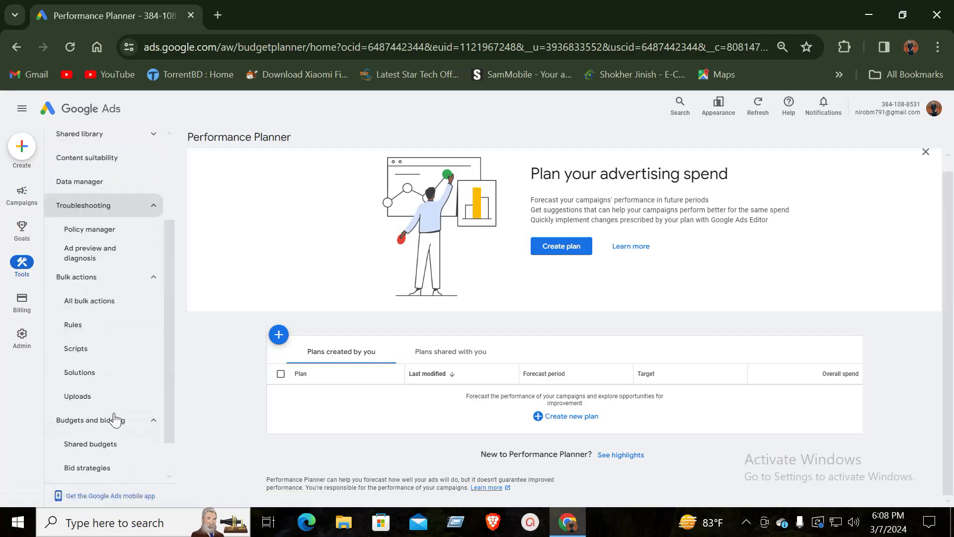
{"action": "scroll", "coordinate": [112, 408], "scroll_direction": "up", "scroll_amount": 3}
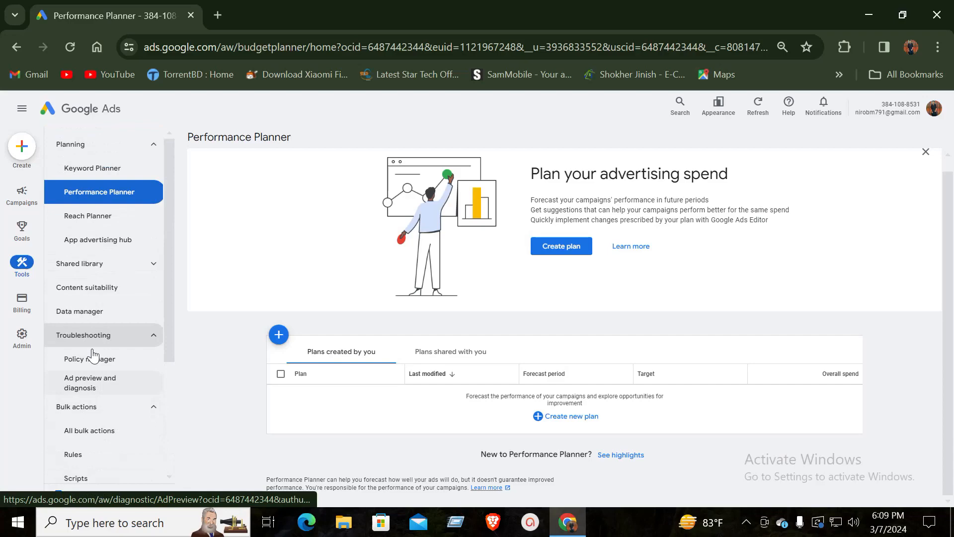
{"action": "left_click", "coordinate": [91, 318]}
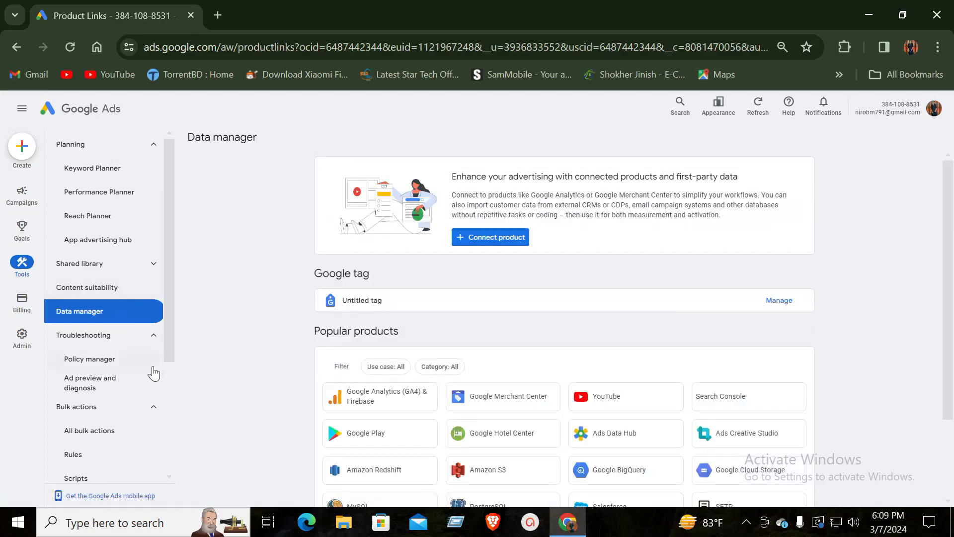
{"action": "left_click", "coordinate": [746, 522]}
{"action": "left_click", "coordinate": [746, 492]}
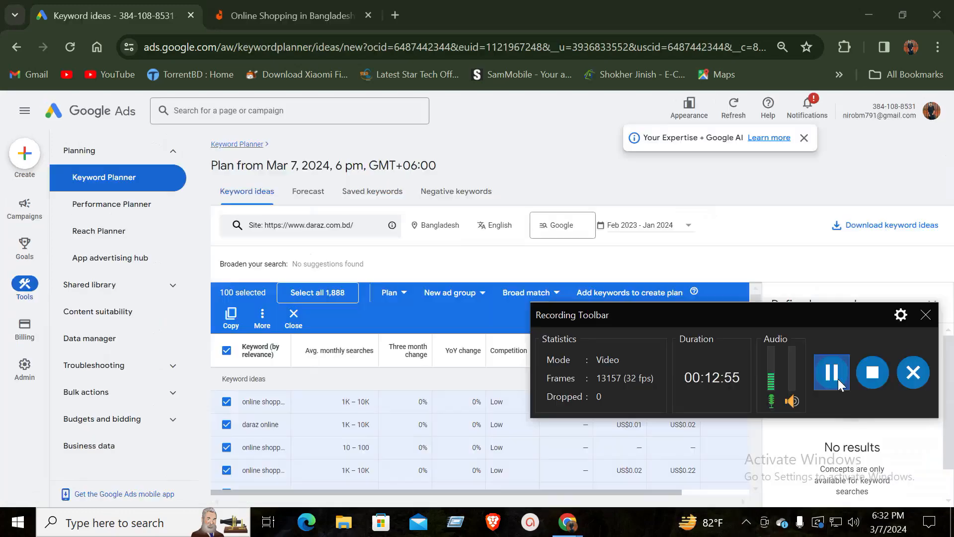
{"action": "left_click", "coordinate": [749, 523]}
{"action": "left_click", "coordinate": [759, 494]}
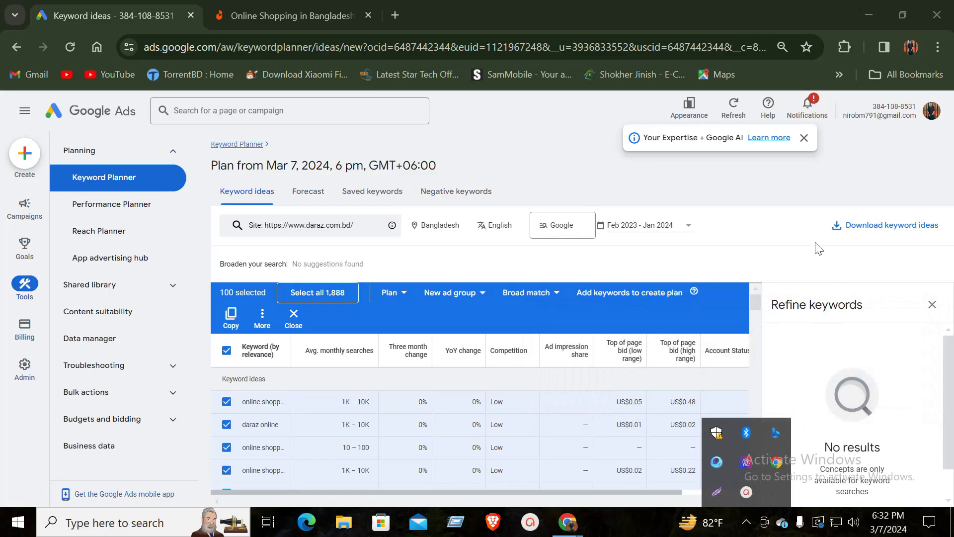
{"action": "left_click", "coordinate": [795, 187]}
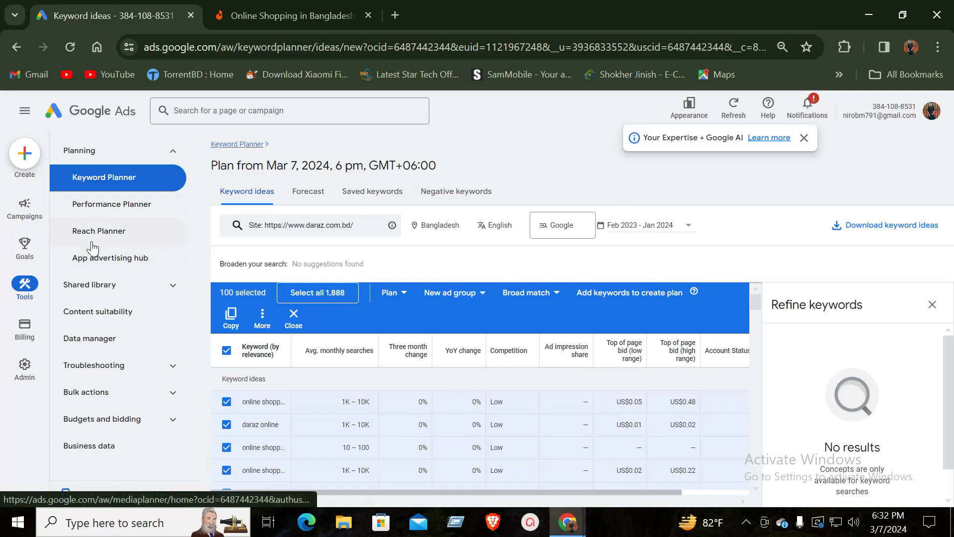
Step: Return from the keyword ideas plan to the campaigns Overview page and look through it
{"action": "mouse_move", "coordinate": [55, 207]}
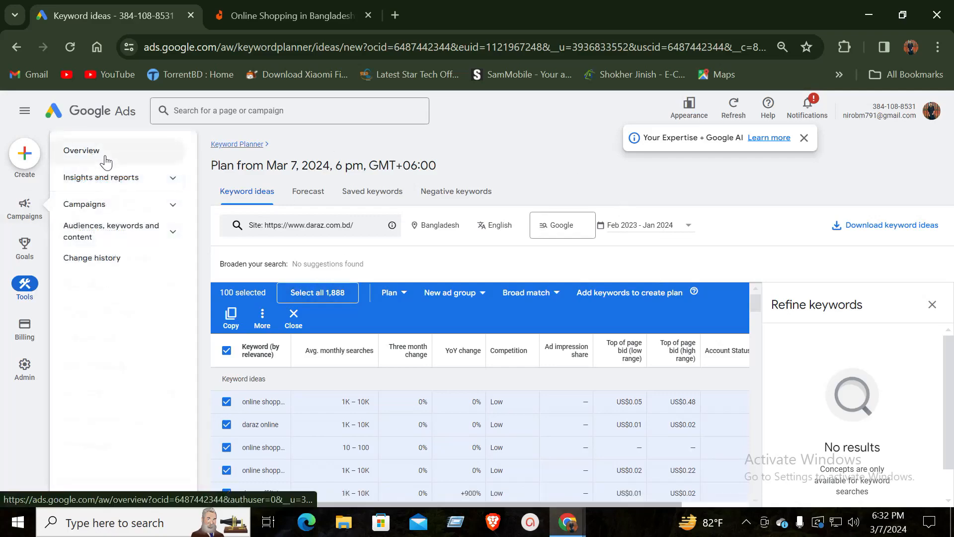
{"action": "left_click", "coordinate": [139, 146]}
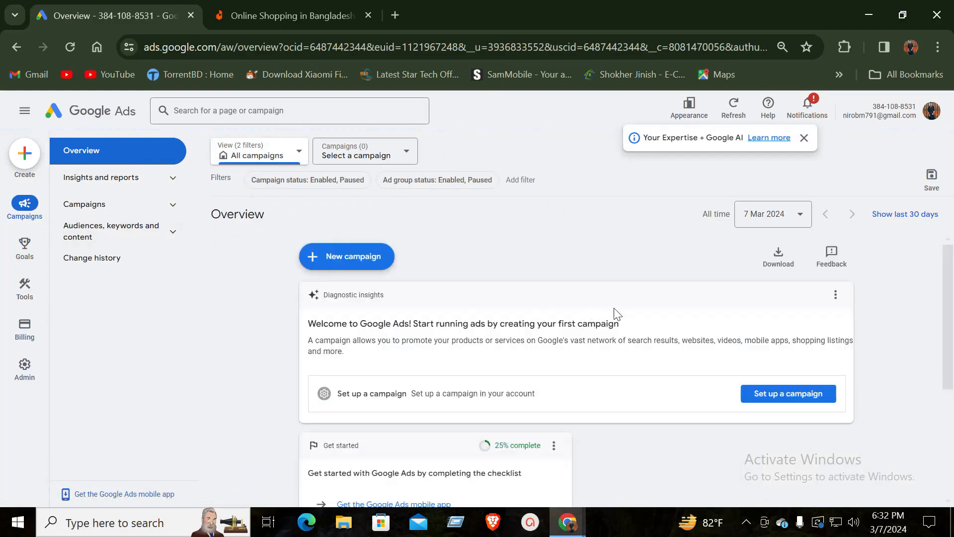
{"action": "scroll", "coordinate": [658, 334], "scroll_direction": "down", "scroll_amount": 3}
{"action": "scroll", "coordinate": [646, 328], "scroll_direction": "up", "scroll_amount": 3}
Step: Start a new campaign and choose "Create a campaign without a goal's guidance" as its objective
{"action": "left_click", "coordinate": [800, 396]}
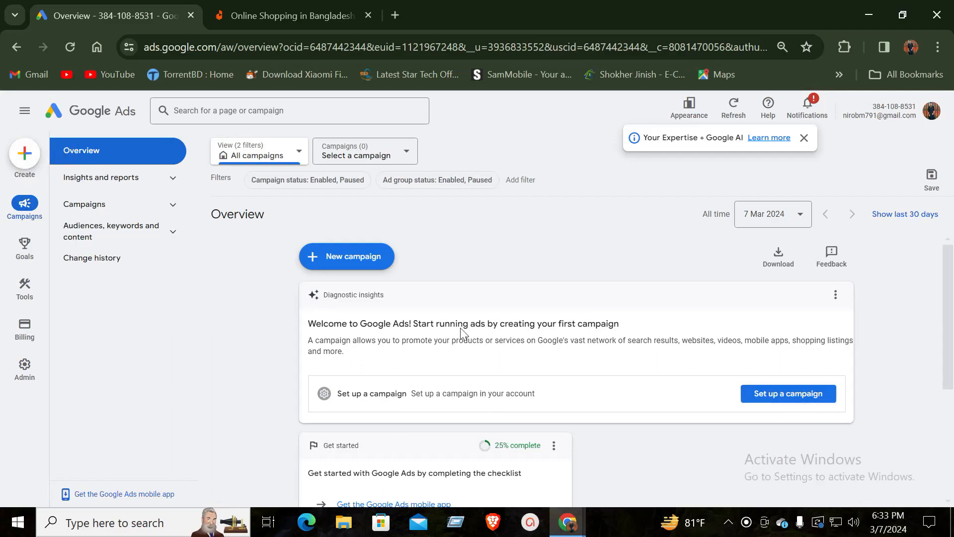
{"action": "left_click", "coordinate": [326, 264]}
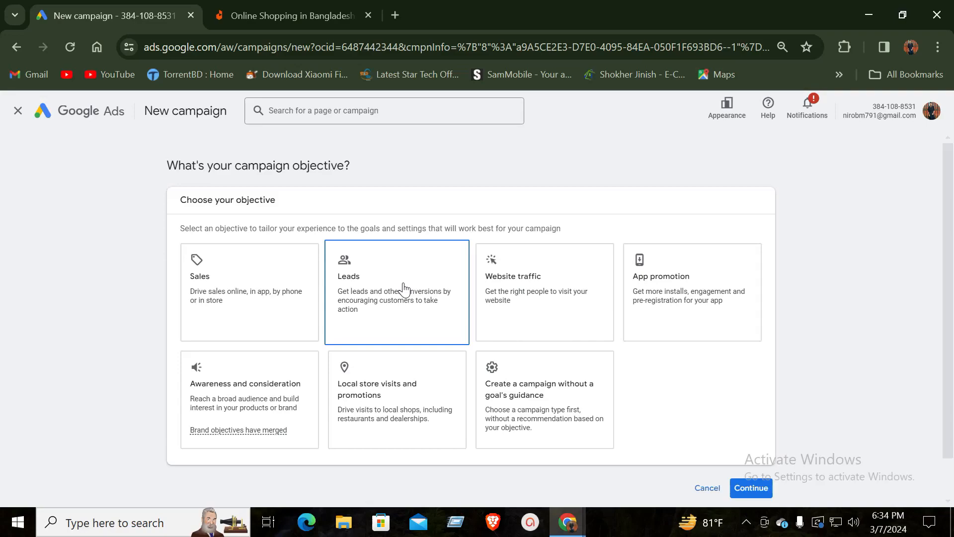
{"action": "left_click", "coordinate": [486, 313]}
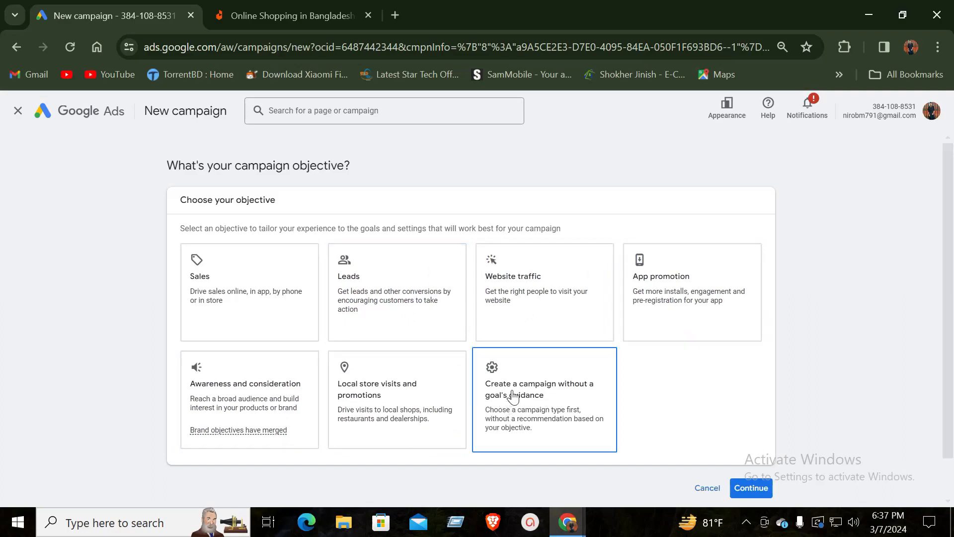
{"action": "left_click", "coordinate": [557, 400]}
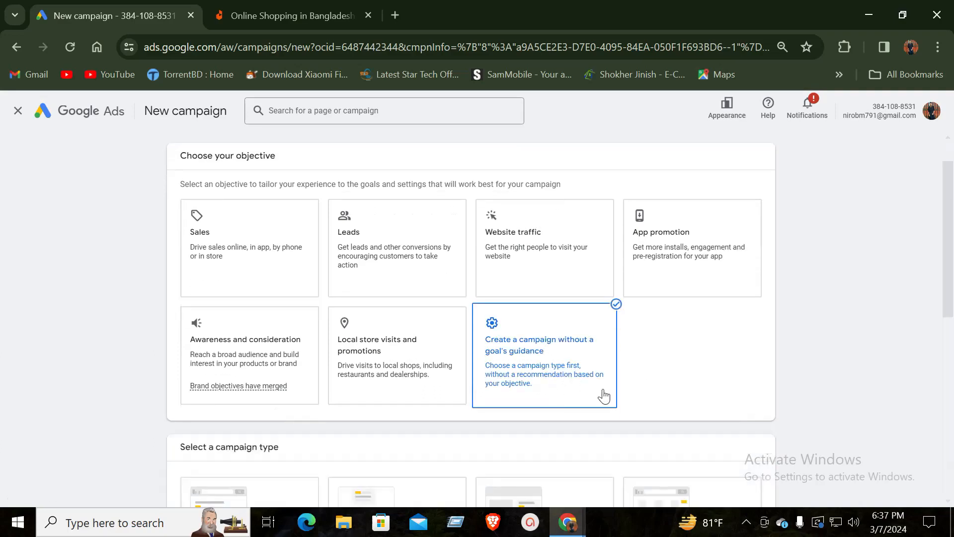
Step: Review the campaign types, choose Video with the Video views subtype, and continue to the campaign settings
{"action": "scroll", "coordinate": [518, 335], "scroll_direction": "down", "scroll_amount": 1}
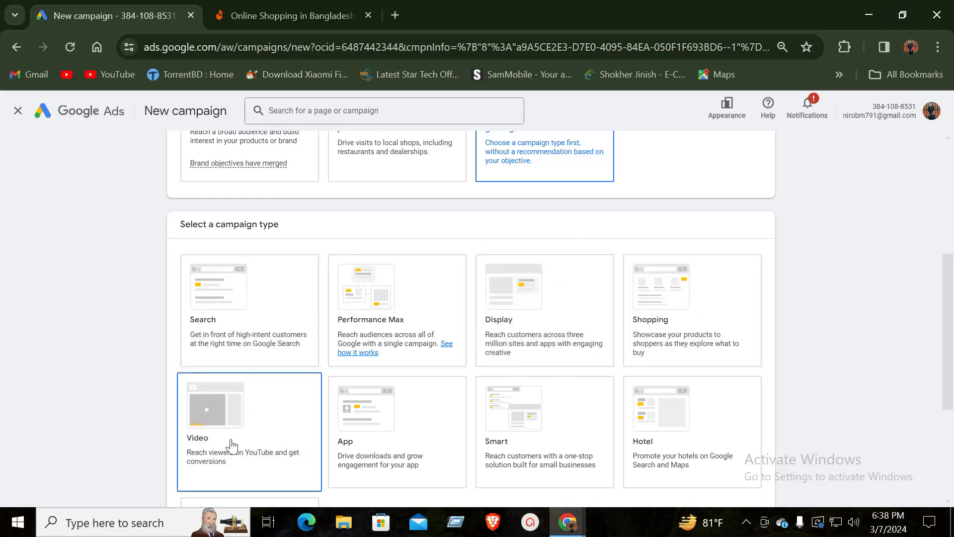
{"action": "scroll", "coordinate": [230, 457], "scroll_direction": "down", "scroll_amount": 2}
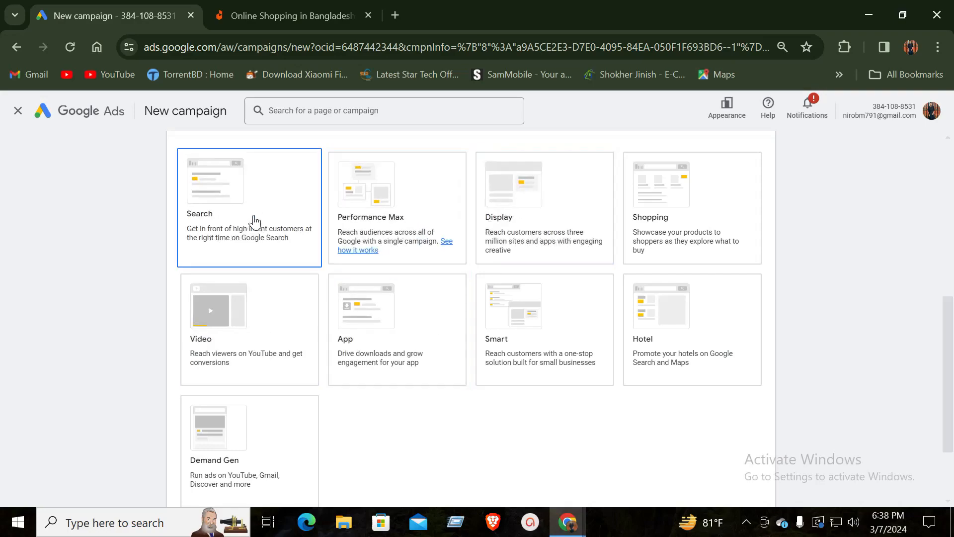
{"action": "scroll", "coordinate": [678, 362], "scroll_direction": "up", "scroll_amount": 3}
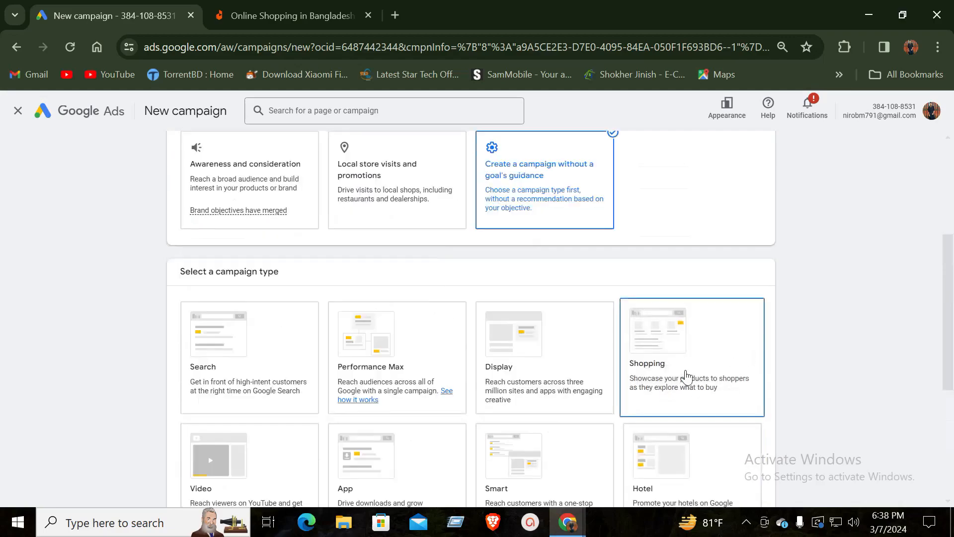
{"action": "scroll", "coordinate": [712, 384], "scroll_direction": "up", "scroll_amount": 2}
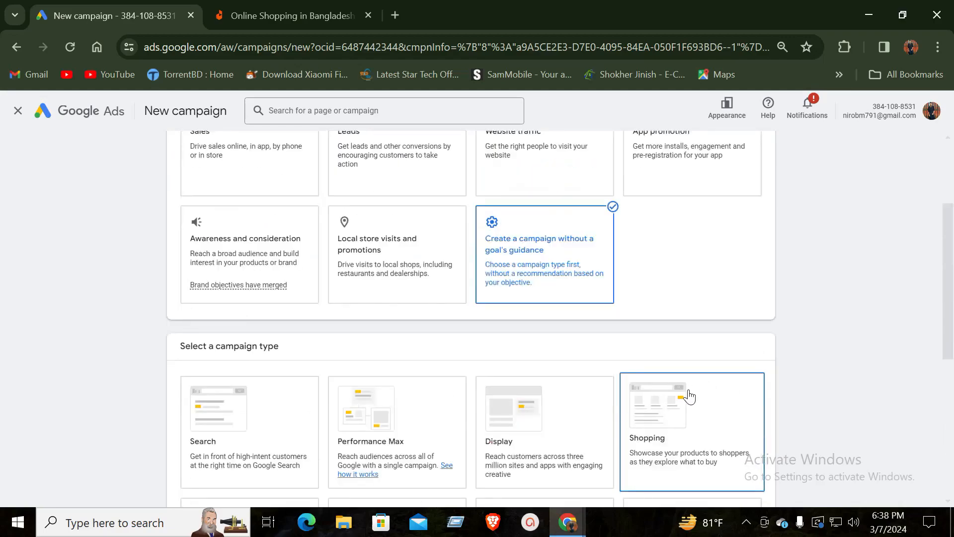
{"action": "scroll", "coordinate": [497, 395], "scroll_direction": "up", "scroll_amount": 3}
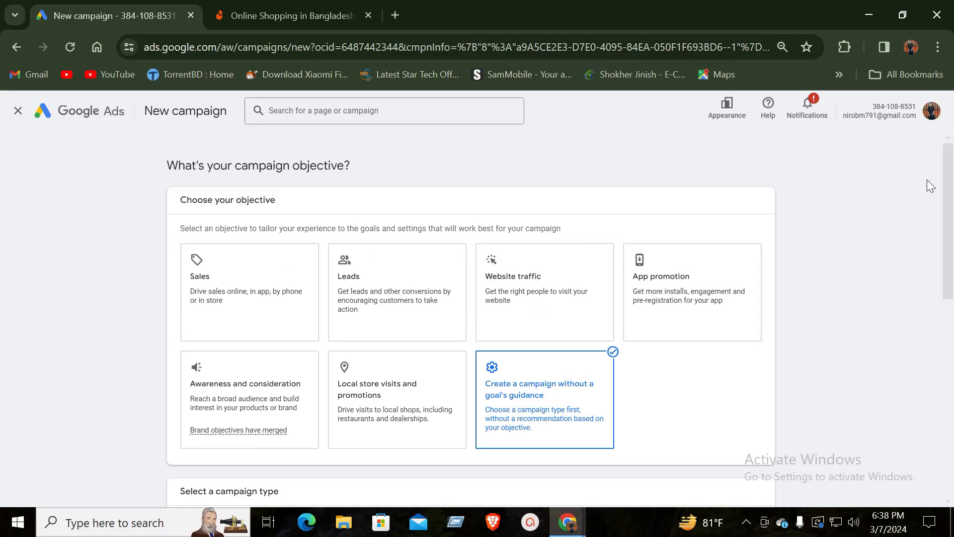
{"action": "scroll", "coordinate": [927, 180], "scroll_direction": "down", "scroll_amount": 6}
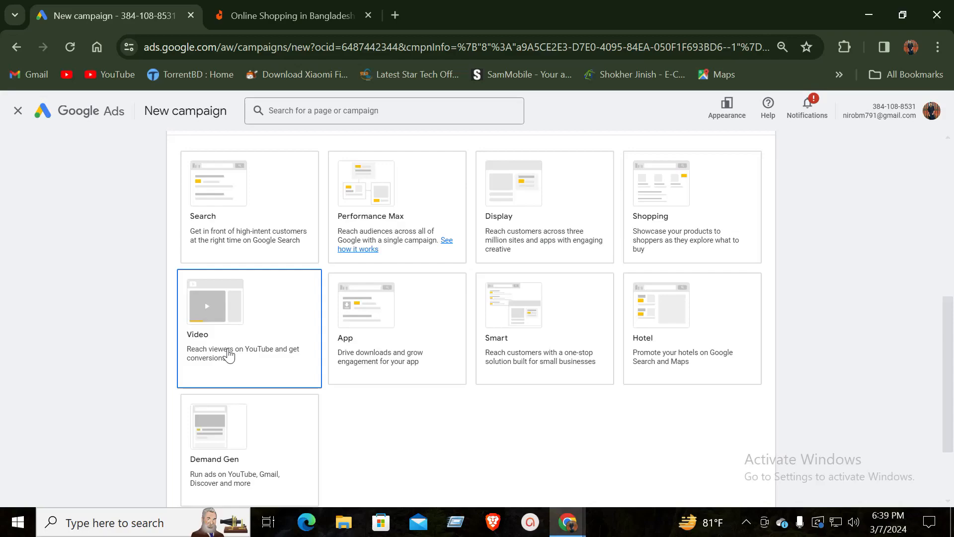
{"action": "left_click", "coordinate": [284, 336]}
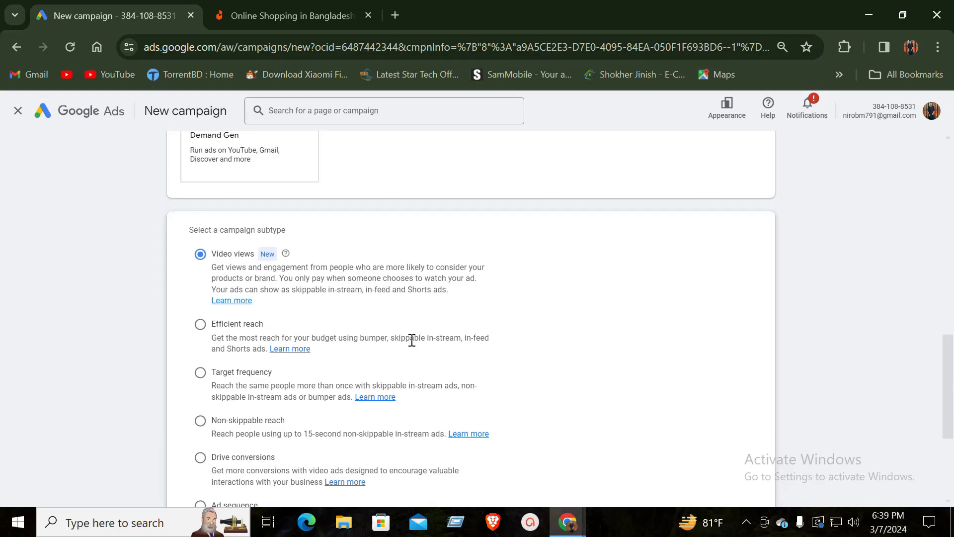
{"action": "scroll", "coordinate": [412, 341], "scroll_direction": "down", "scroll_amount": 2}
{"action": "scroll", "coordinate": [415, 337], "scroll_direction": "down", "scroll_amount": 2}
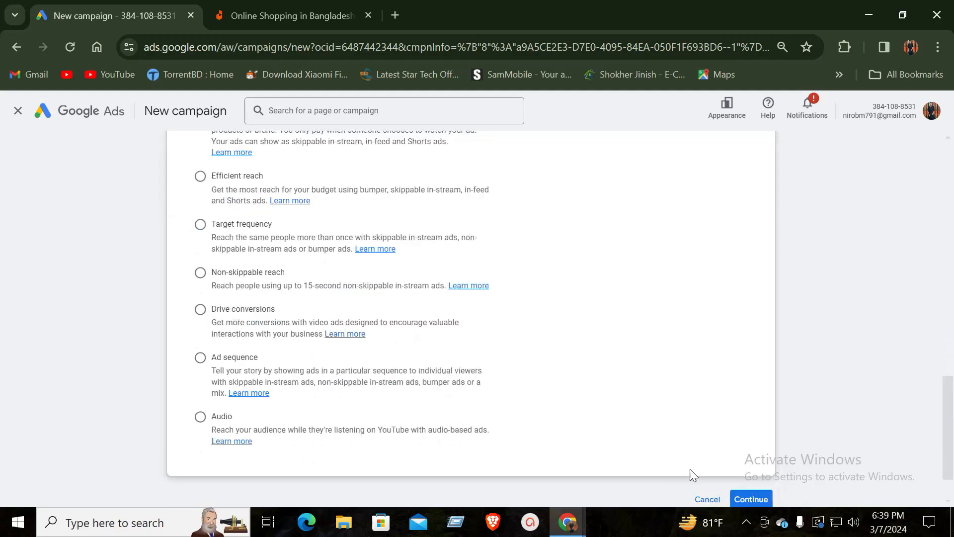
{"action": "left_click", "coordinate": [750, 499]}
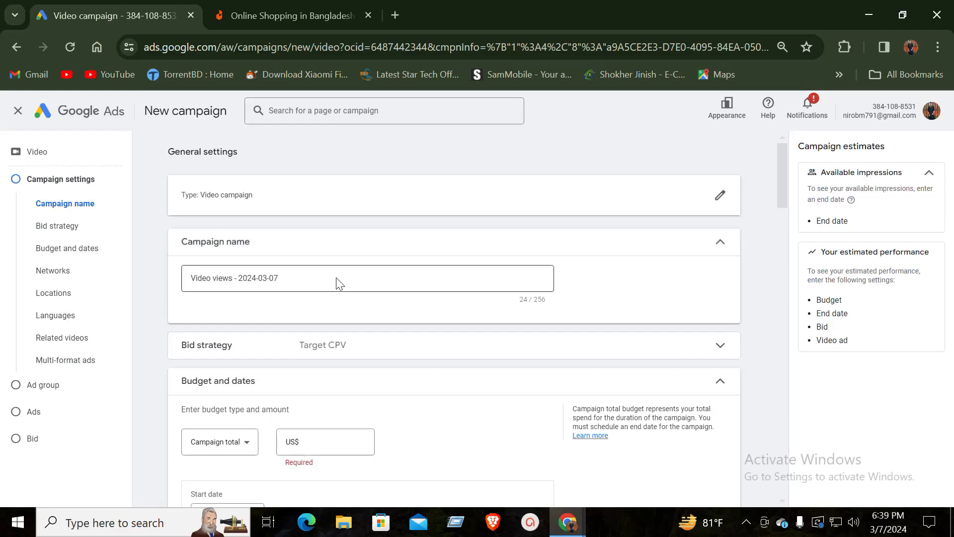
Step: Examine the video campaign settings form from the campaign name down to the bid, and go back to the objective selection
{"action": "scroll", "coordinate": [368, 348], "scroll_direction": "down", "scroll_amount": 9}
{"action": "scroll", "coordinate": [370, 364], "scroll_direction": "down", "scroll_amount": 10}
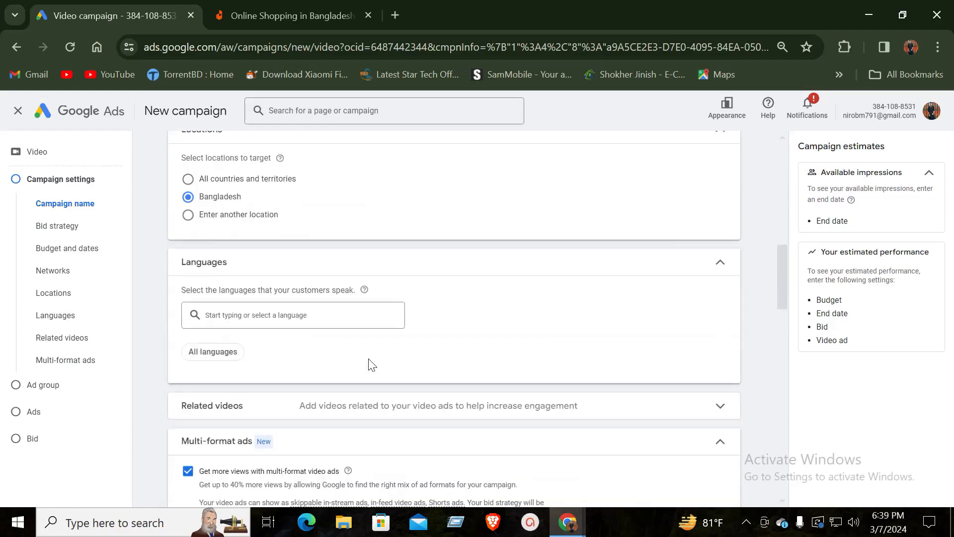
{"action": "scroll", "coordinate": [368, 359], "scroll_direction": "down", "scroll_amount": 4}
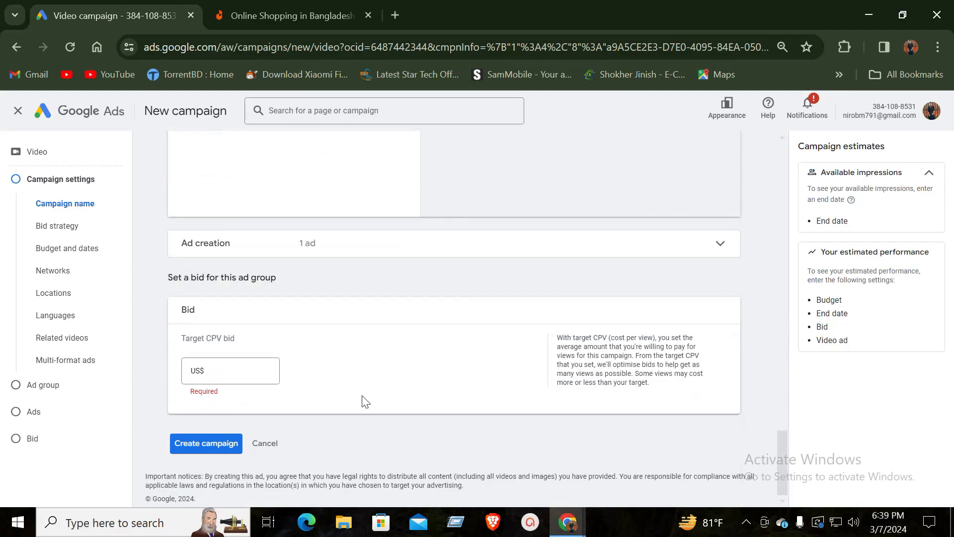
{"action": "scroll", "coordinate": [362, 400], "scroll_direction": "up", "scroll_amount": 10}
{"action": "scroll", "coordinate": [363, 397], "scroll_direction": "up", "scroll_amount": 10}
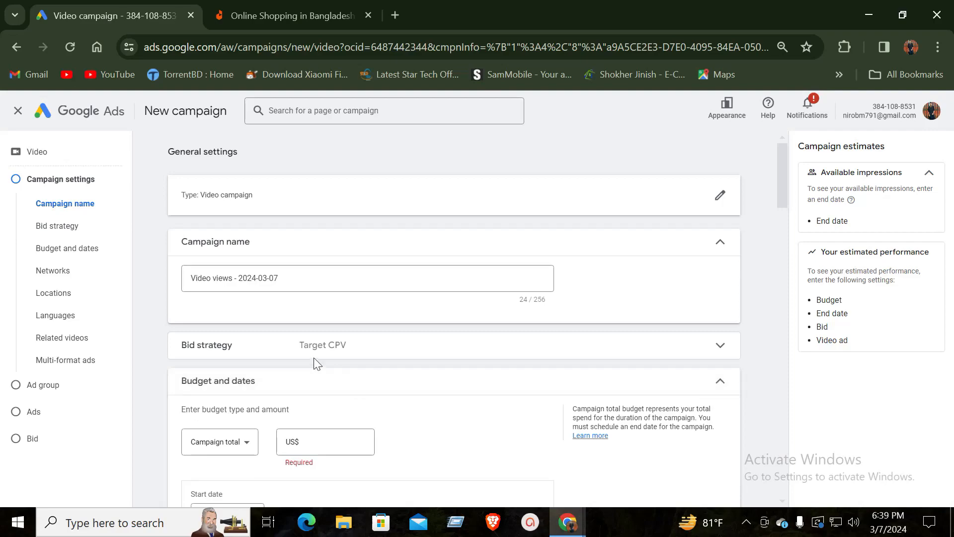
{"action": "scroll", "coordinate": [415, 426], "scroll_direction": "down", "scroll_amount": 3}
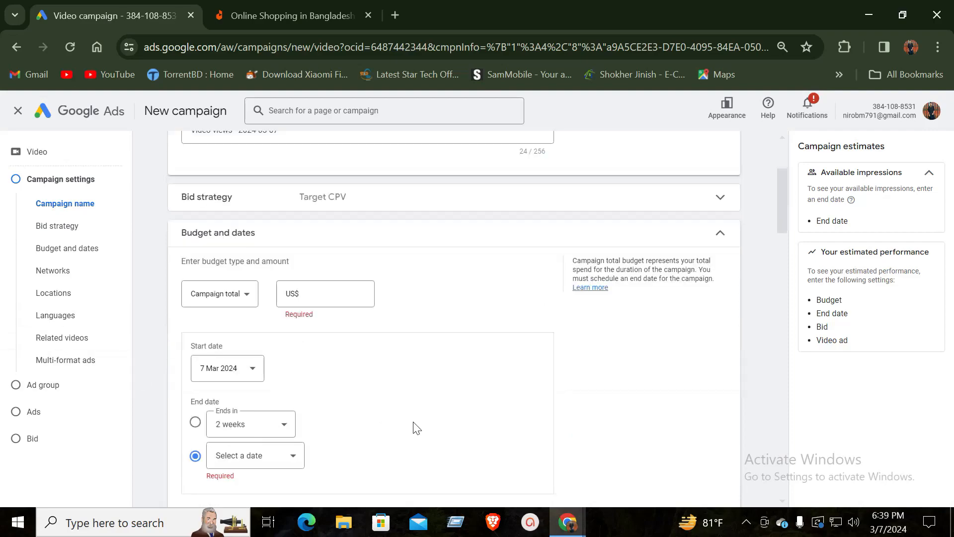
{"action": "scroll", "coordinate": [416, 420], "scroll_direction": "up", "scroll_amount": 3}
{"action": "left_click", "coordinate": [14, 48]}
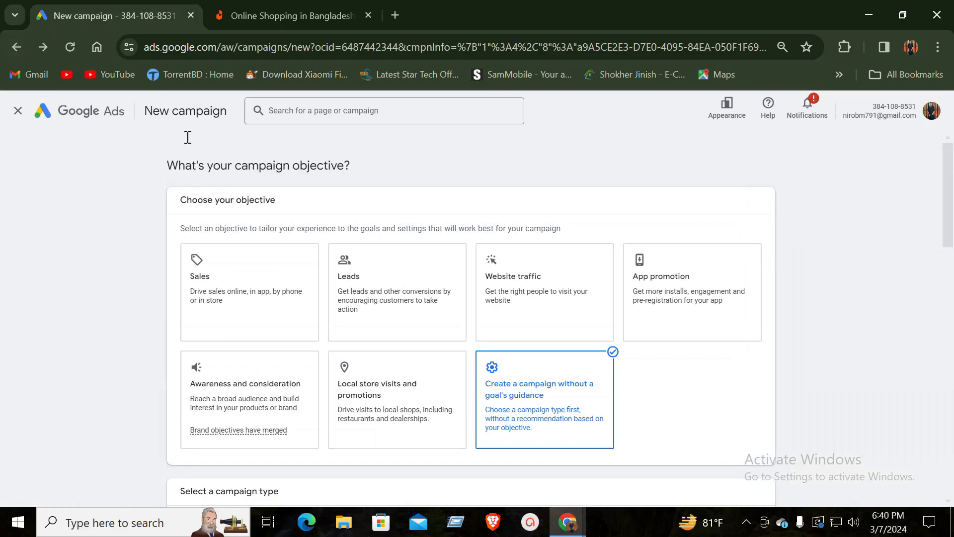
Step: Examine the available campaign objectives and the campaign types again
{"action": "scroll", "coordinate": [254, 269], "scroll_direction": "down", "scroll_amount": 4}
{"action": "scroll", "coordinate": [348, 313], "scroll_direction": "up", "scroll_amount": 4}
{"action": "scroll", "coordinate": [745, 188], "scroll_direction": "down", "scroll_amount": 9}
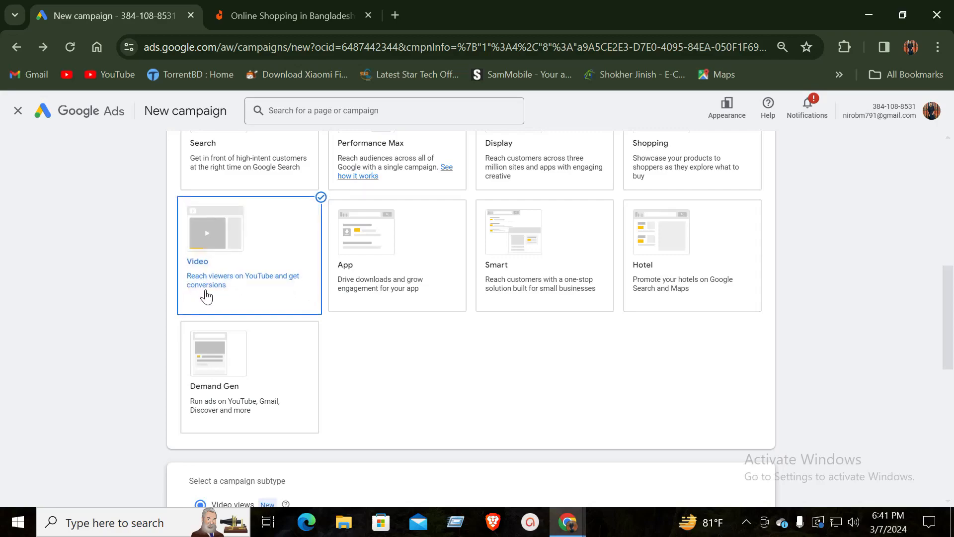
{"action": "scroll", "coordinate": [223, 298], "scroll_direction": "up", "scroll_amount": 7}
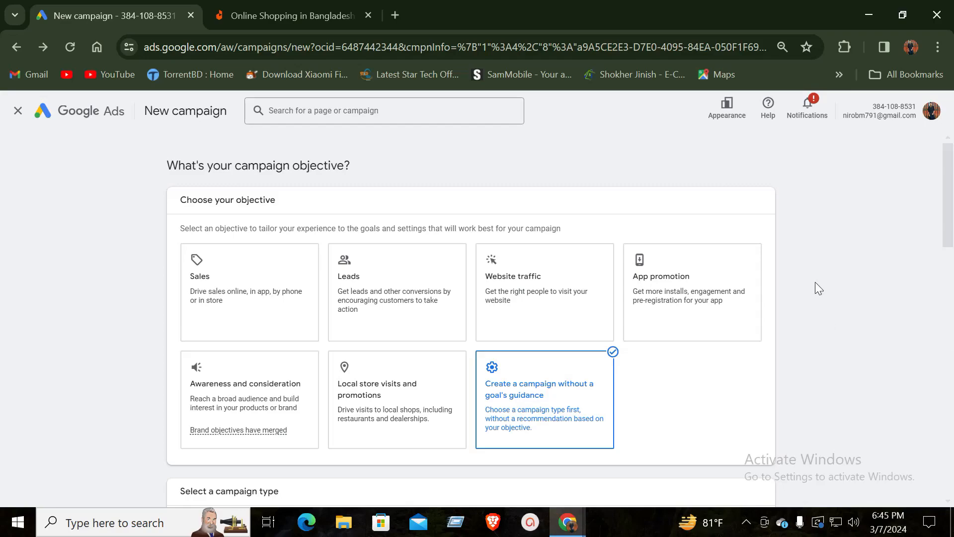
{"action": "scroll", "coordinate": [688, 379], "scroll_direction": "down", "scroll_amount": 6}
{"action": "scroll", "coordinate": [571, 493], "scroll_direction": "up", "scroll_amount": 1}
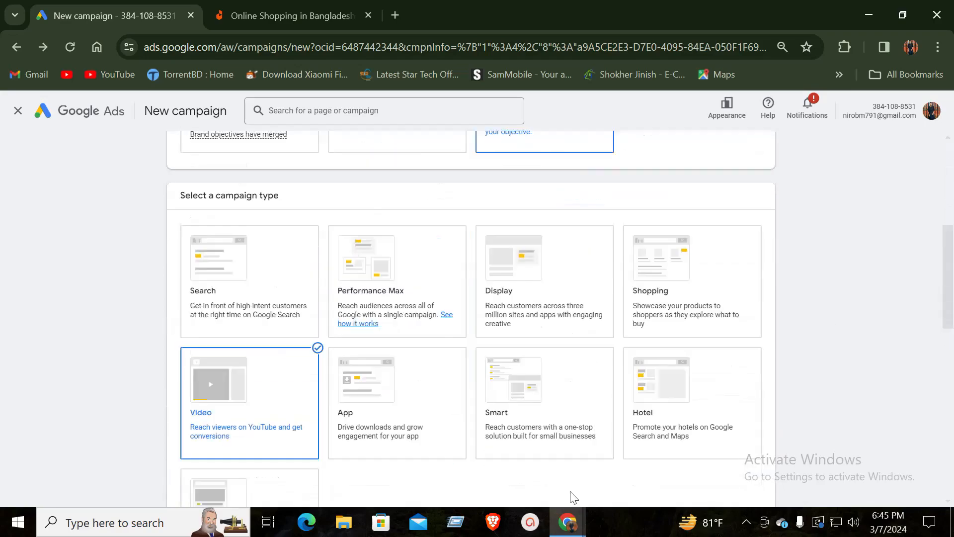
Step: Compare the objective cards with the campaign type cards, from Search and Performance Max through to Demand Gen
{"action": "scroll", "coordinate": [574, 497], "scroll_direction": "up", "scroll_amount": 1}
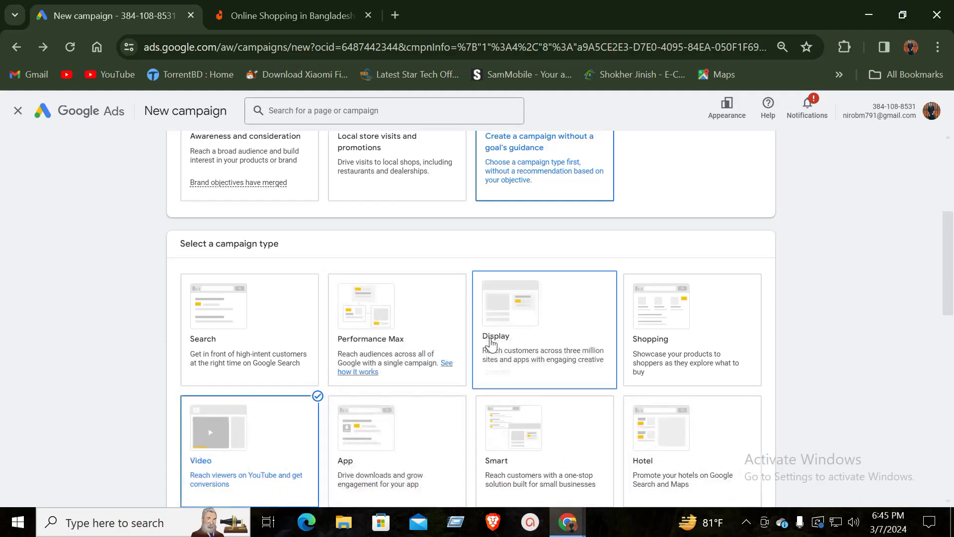
{"action": "scroll", "coordinate": [418, 358], "scroll_direction": "down", "scroll_amount": 1}
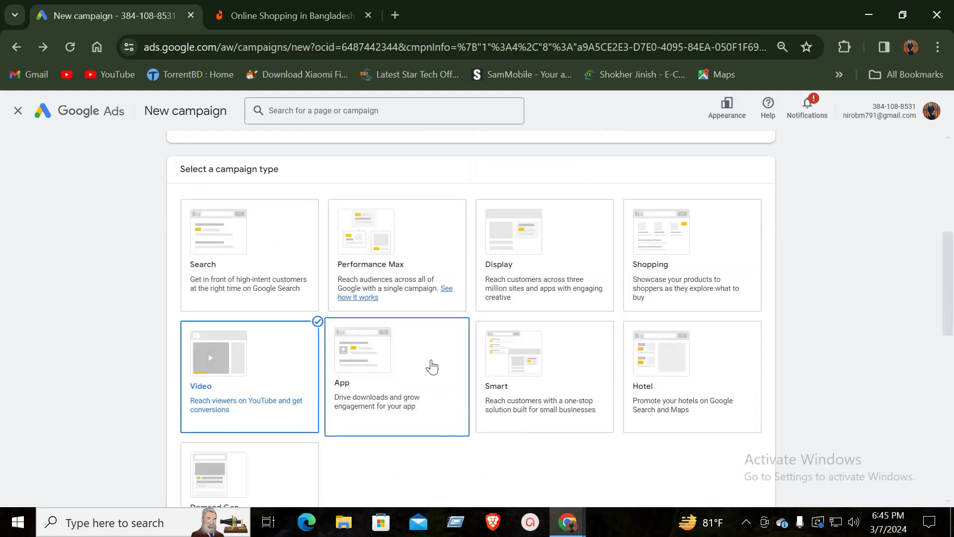
{"action": "scroll", "coordinate": [442, 431], "scroll_direction": "up", "scroll_amount": 2}
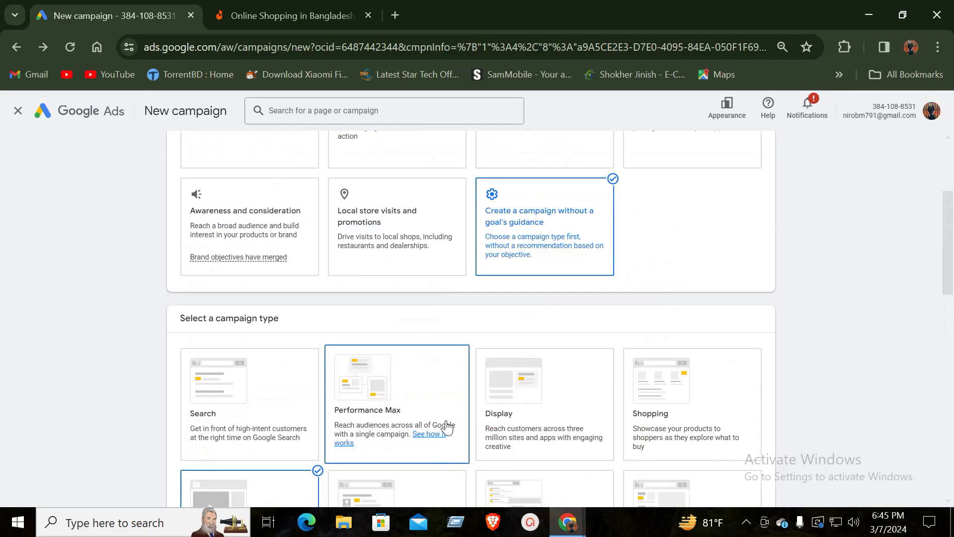
{"action": "scroll", "coordinate": [448, 427], "scroll_direction": "up", "scroll_amount": 3}
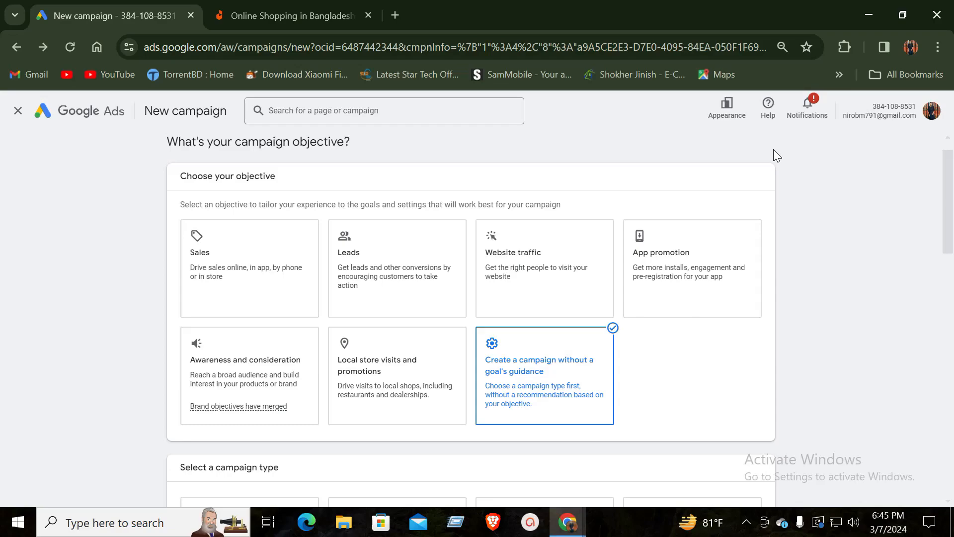
{"action": "scroll", "coordinate": [626, 258], "scroll_direction": "down", "scroll_amount": 5}
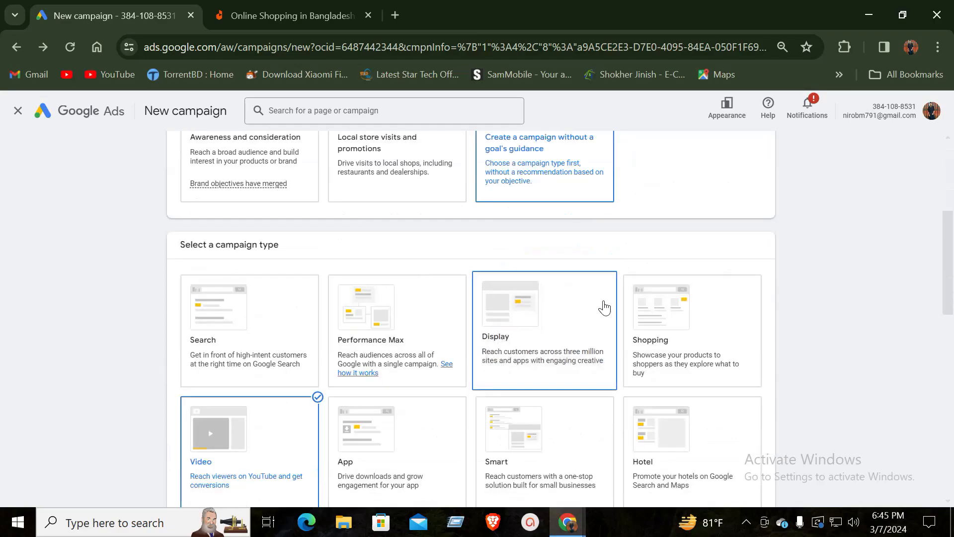
{"action": "scroll", "coordinate": [706, 365], "scroll_direction": "up", "scroll_amount": 5}
{"action": "scroll", "coordinate": [799, 337], "scroll_direction": "down", "scroll_amount": 2}
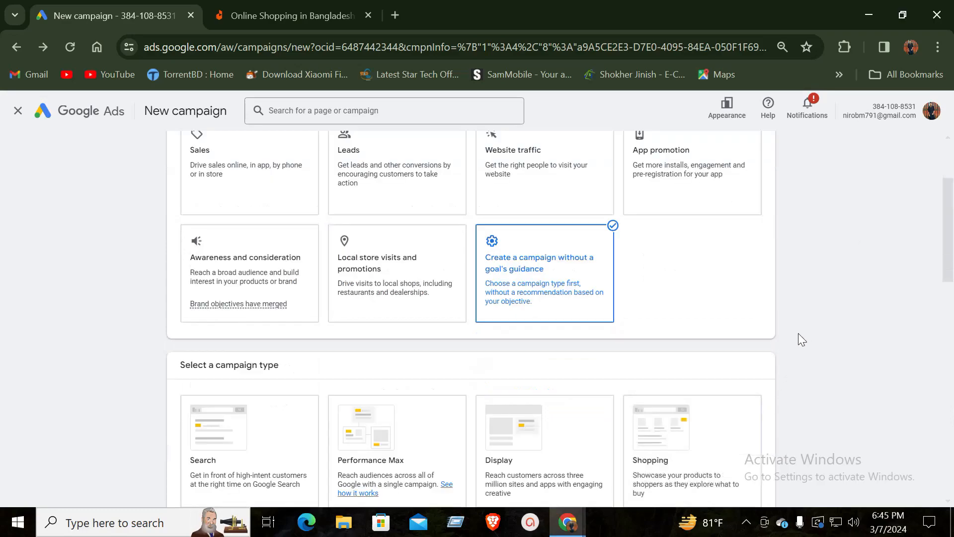
{"action": "scroll", "coordinate": [827, 344], "scroll_direction": "up", "scroll_amount": 3}
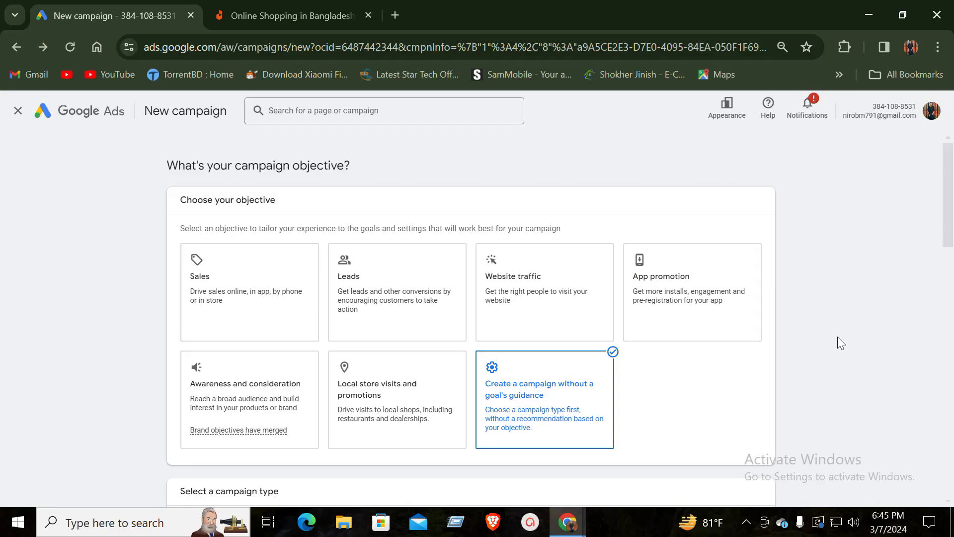
{"action": "scroll", "coordinate": [807, 174], "scroll_direction": "down", "scroll_amount": 6}
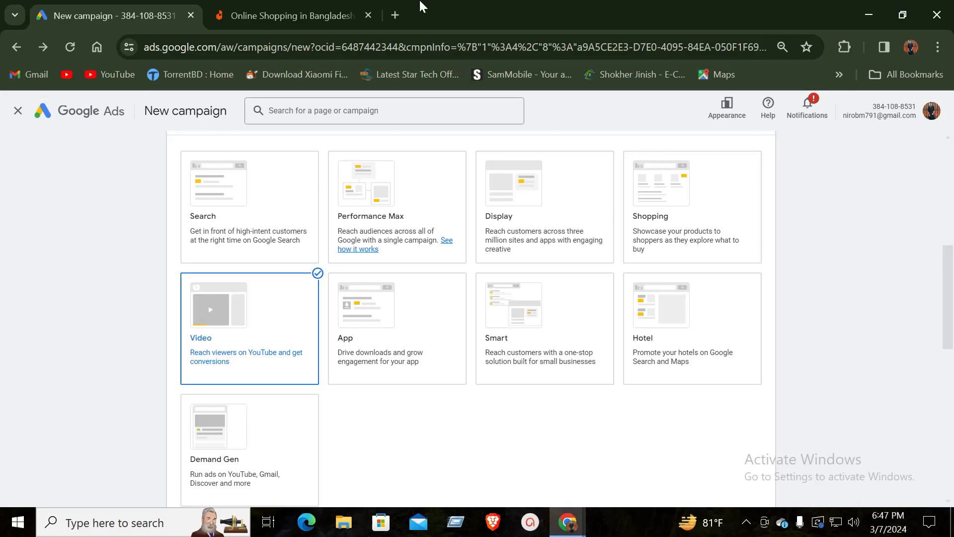
Step: Search Google for "bike" in a new browser tab
{"action": "left_click", "coordinate": [404, 16]}
{"action": "left_click", "coordinate": [232, 45]}
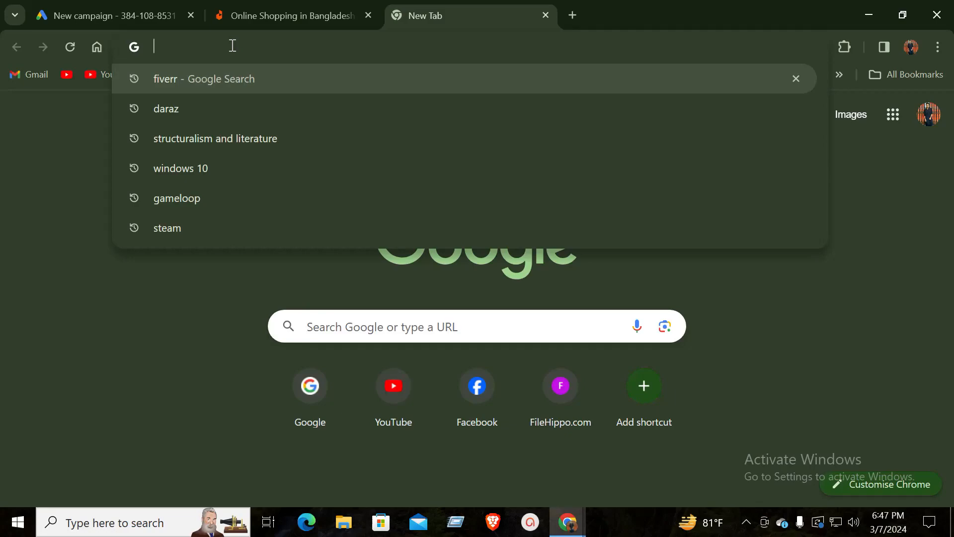
{"action": "type", "text": "bike"}
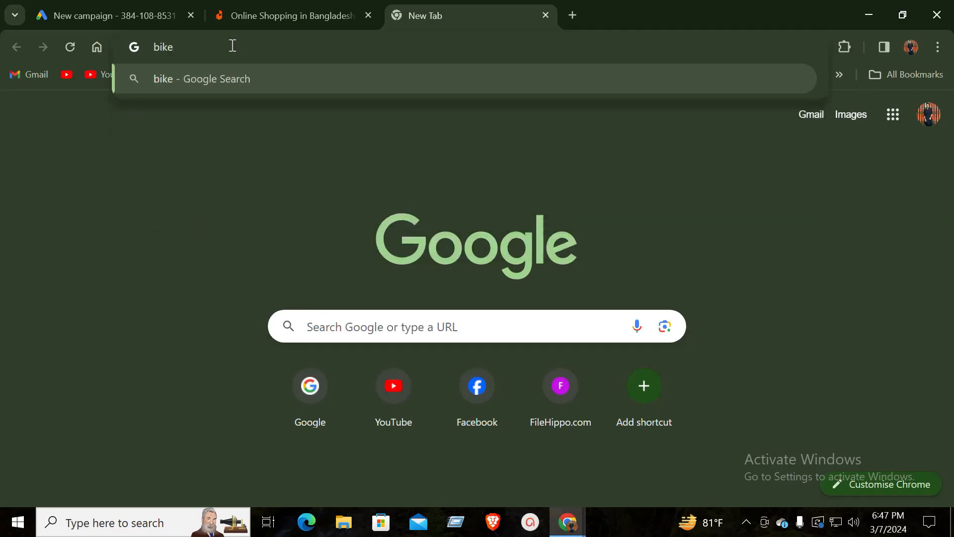
{"action": "key", "text": "Return"}
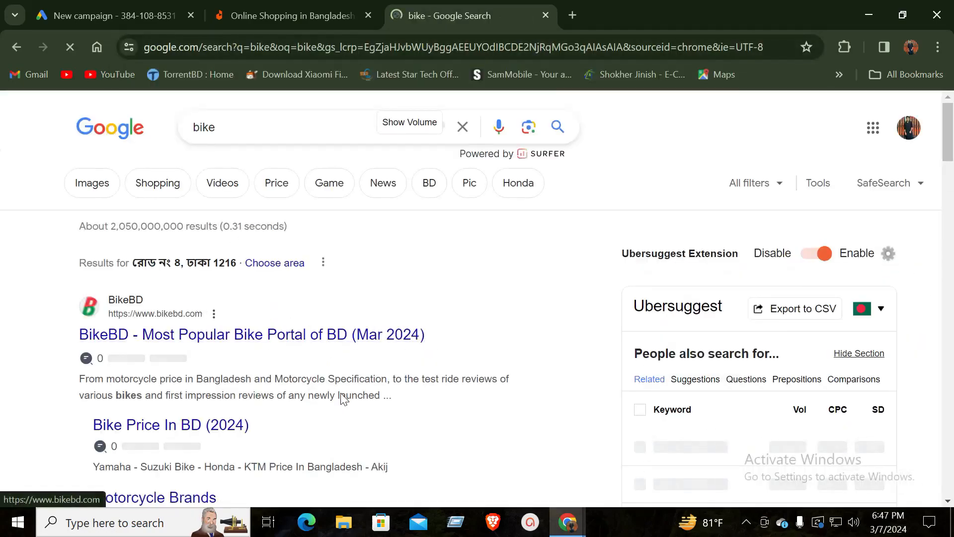
Step: Examine the "bike" search results, including the website listings, their descriptions and the image results
{"action": "scroll", "coordinate": [204, 353], "scroll_direction": "down", "scroll_amount": 3}
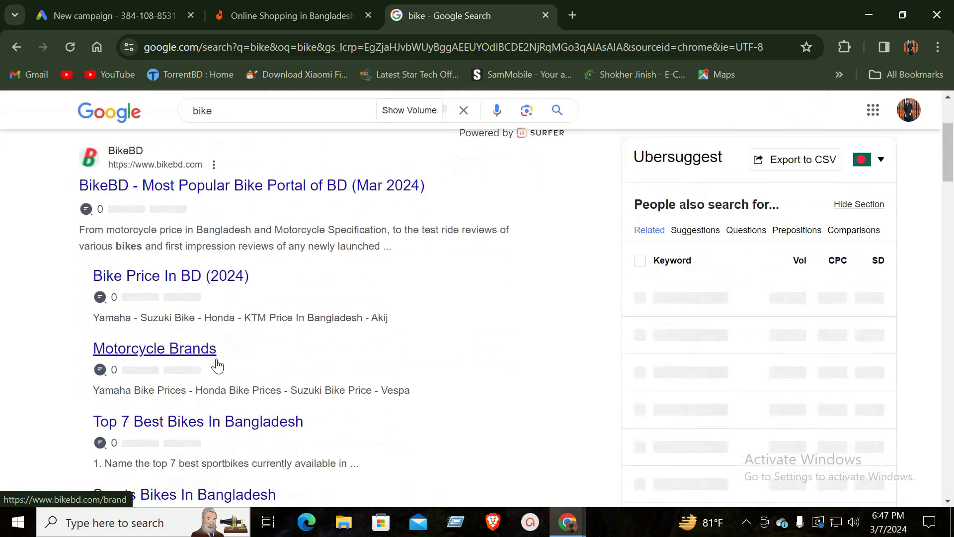
{"action": "scroll", "coordinate": [217, 365], "scroll_direction": "down", "scroll_amount": 9}
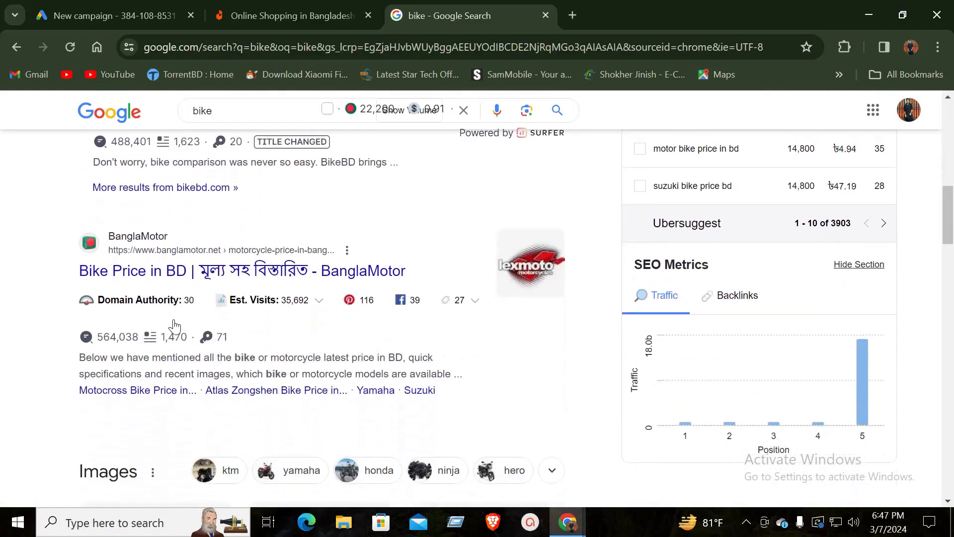
{"action": "scroll", "coordinate": [174, 325], "scroll_direction": "down", "scroll_amount": 9}
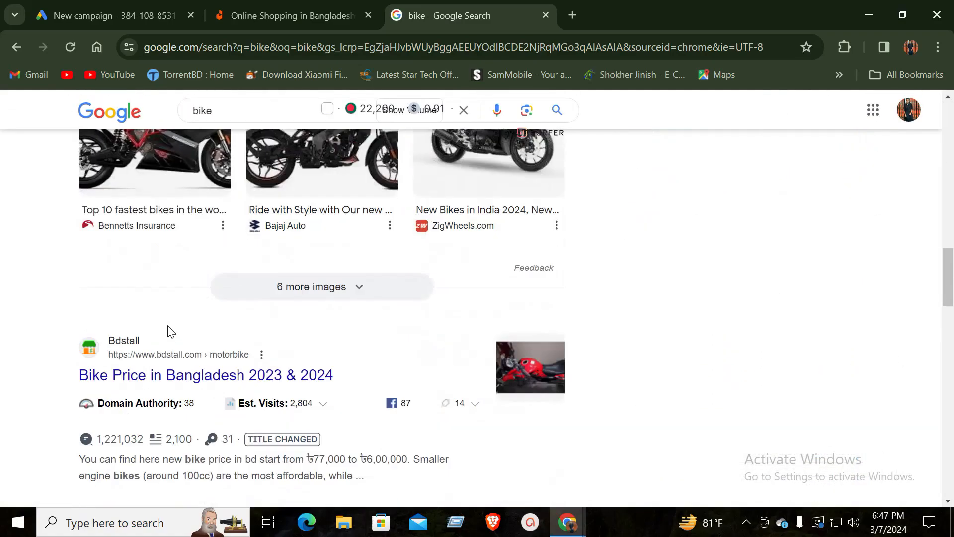
{"action": "scroll", "coordinate": [159, 331], "scroll_direction": "down", "scroll_amount": 3}
{"action": "scroll", "coordinate": [152, 336], "scroll_direction": "down", "scroll_amount": 6}
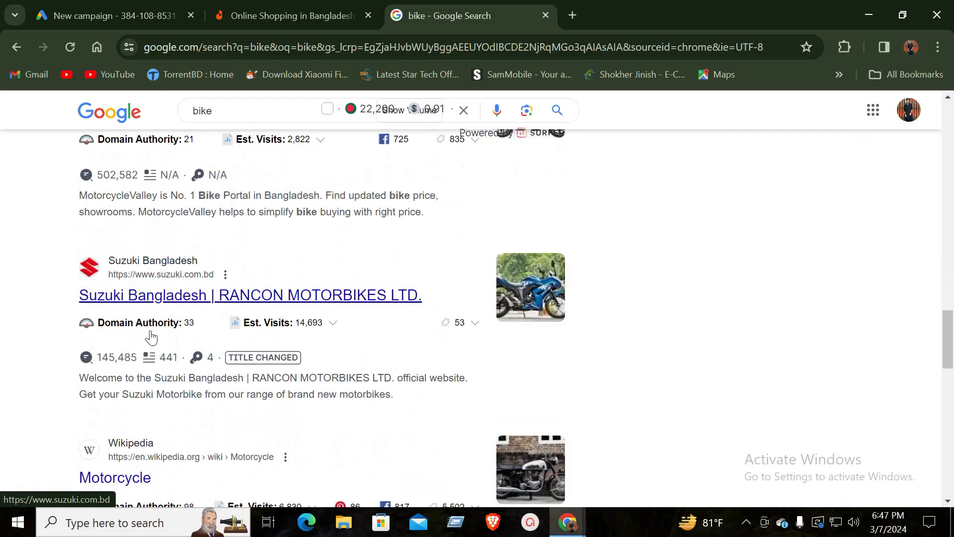
{"action": "scroll", "coordinate": [152, 337], "scroll_direction": "down", "scroll_amount": 3}
{"action": "scroll", "coordinate": [432, 405], "scroll_direction": "up", "scroll_amount": 14}
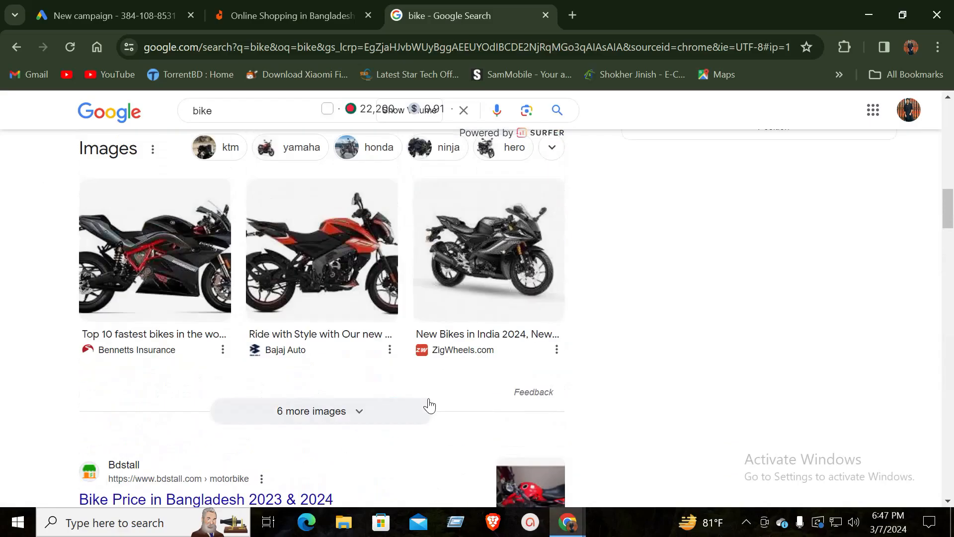
{"action": "scroll", "coordinate": [430, 405], "scroll_direction": "up", "scroll_amount": 3}
{"action": "scroll", "coordinate": [430, 405], "scroll_direction": "down", "scroll_amount": 14}
{"action": "scroll", "coordinate": [433, 404], "scroll_direction": "down", "scroll_amount": 3}
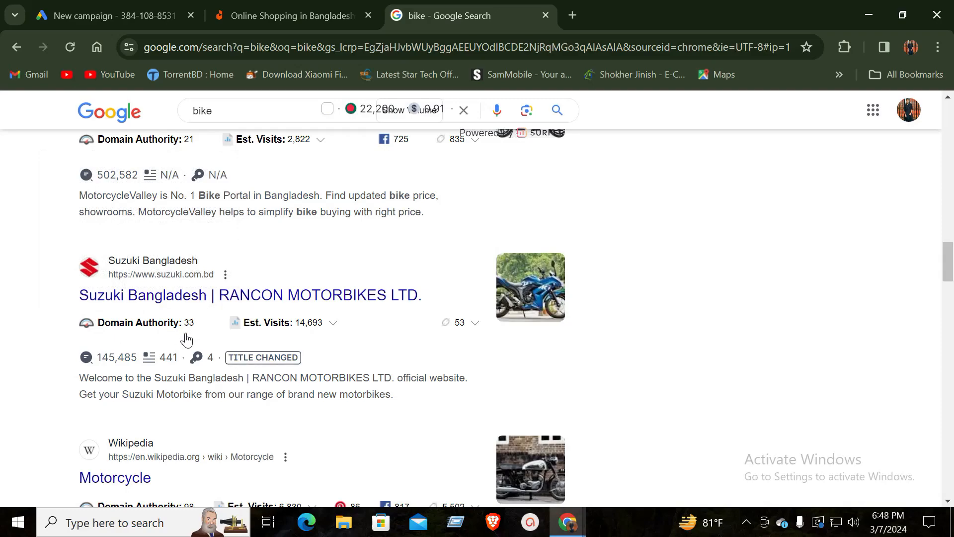
{"action": "scroll", "coordinate": [186, 340], "scroll_direction": "up", "scroll_amount": 3}
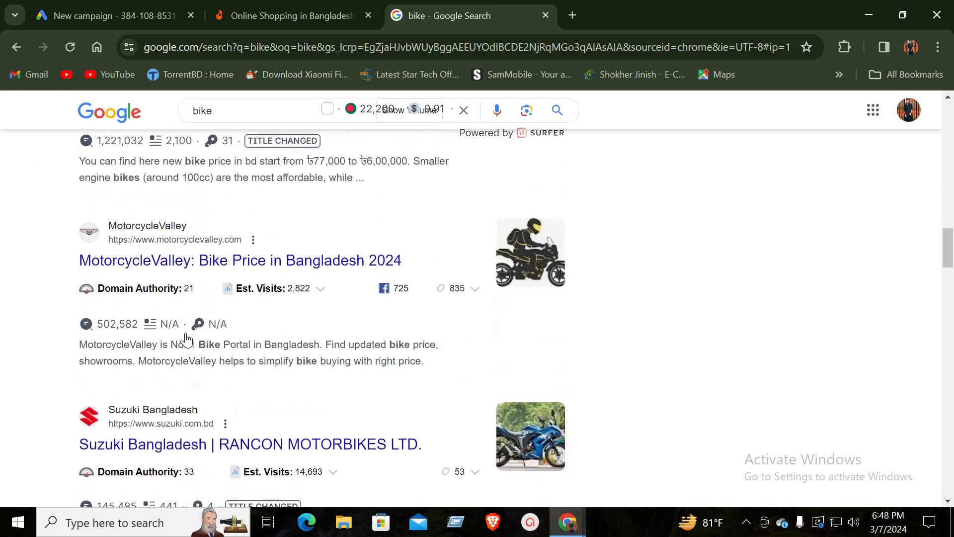
{"action": "scroll", "coordinate": [186, 339], "scroll_direction": "up", "scroll_amount": 3}
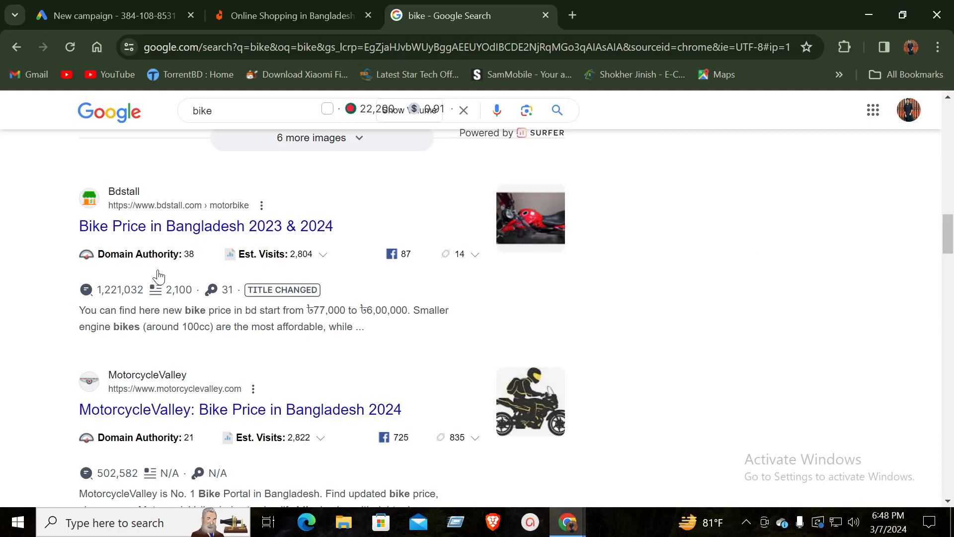
{"action": "scroll", "coordinate": [383, 385], "scroll_direction": "down", "scroll_amount": 1}
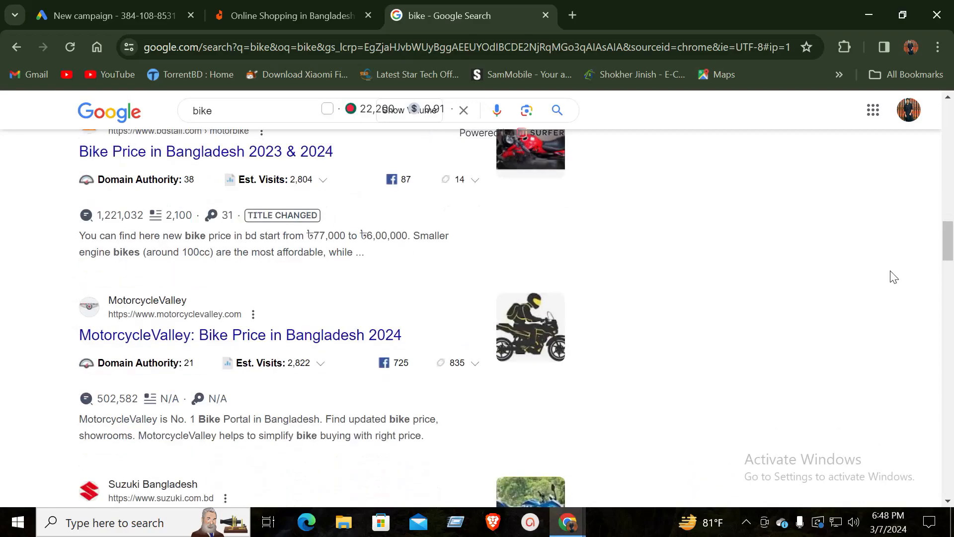
{"action": "mouse_move", "coordinate": [177, 186]}
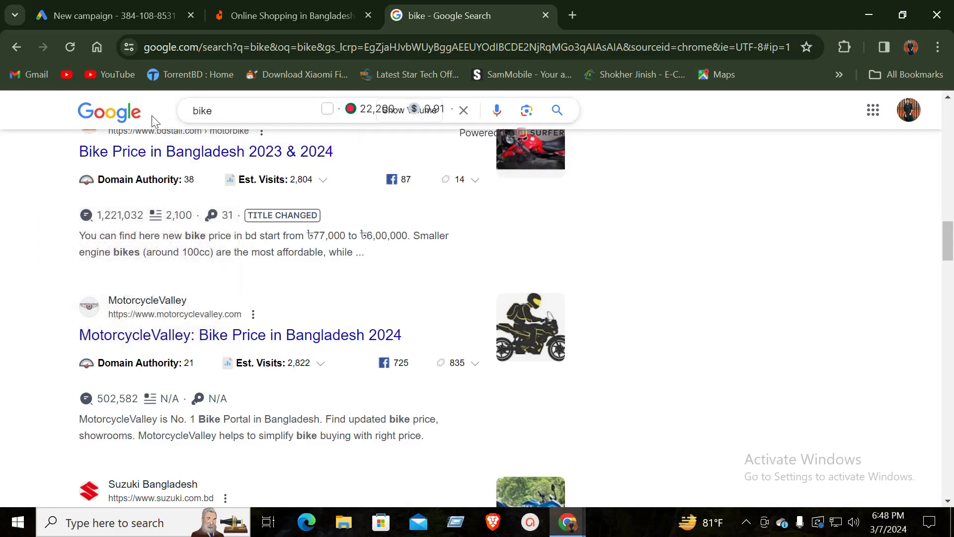
{"action": "mouse_move", "coordinate": [111, 182]}
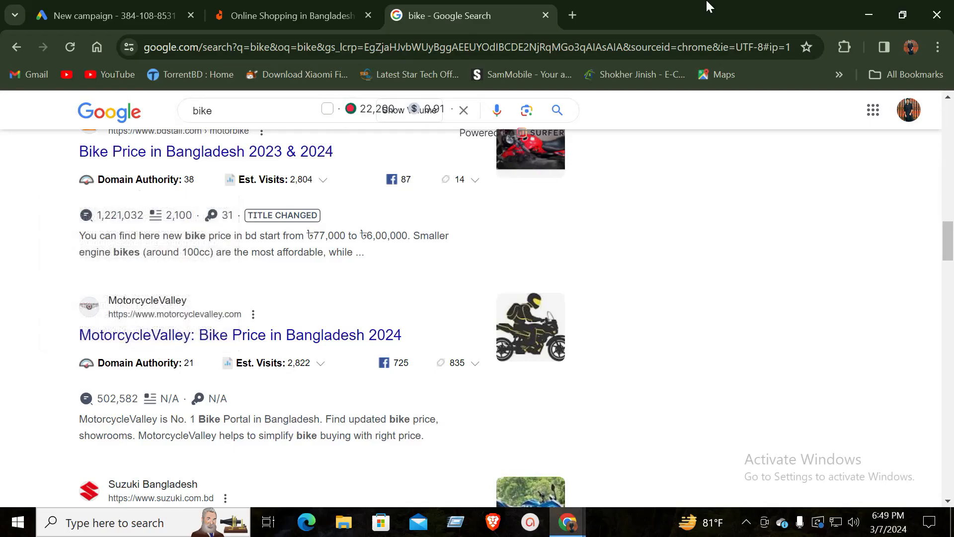
Step: Search Google for "moz" in another new tab and look over the first results
{"action": "left_click", "coordinate": [572, 15]}
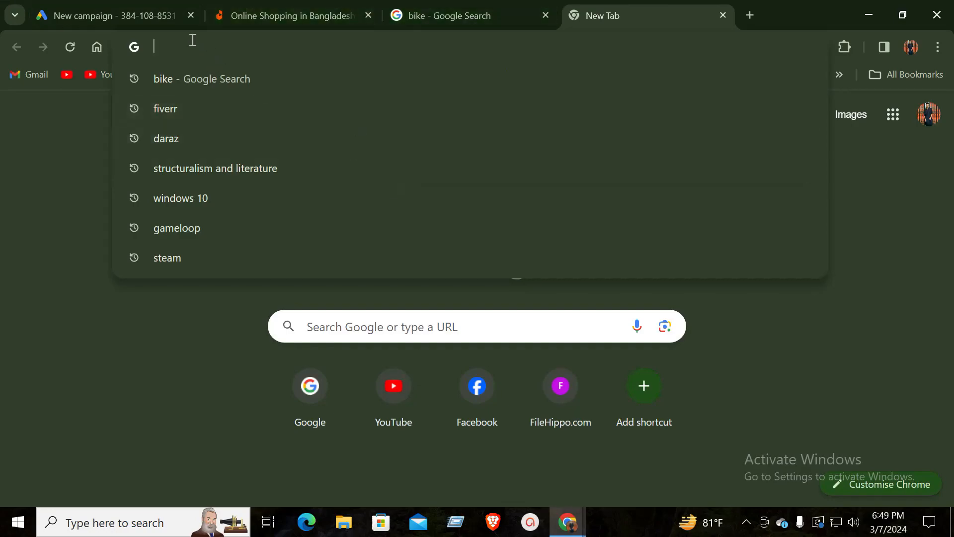
{"action": "type", "text": "moz"}
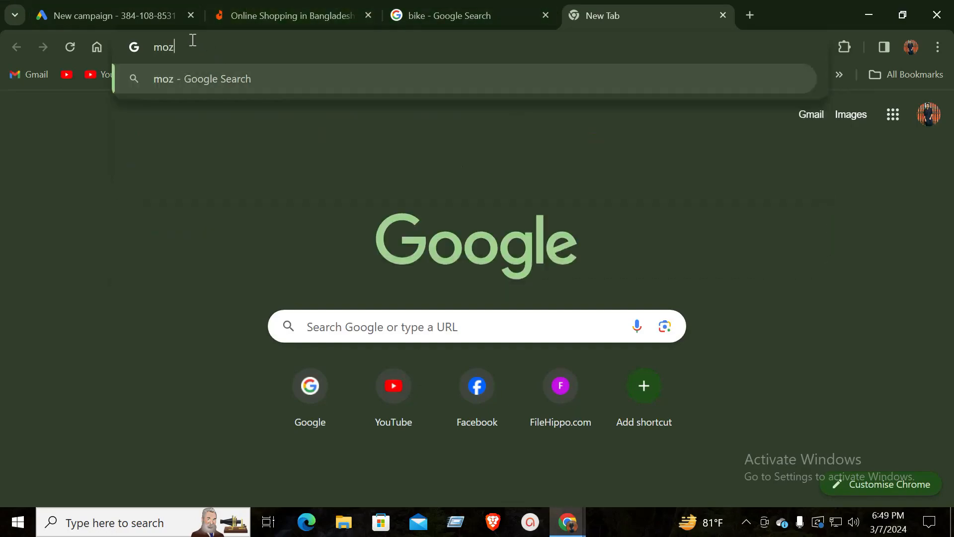
{"action": "key", "text": "Return"}
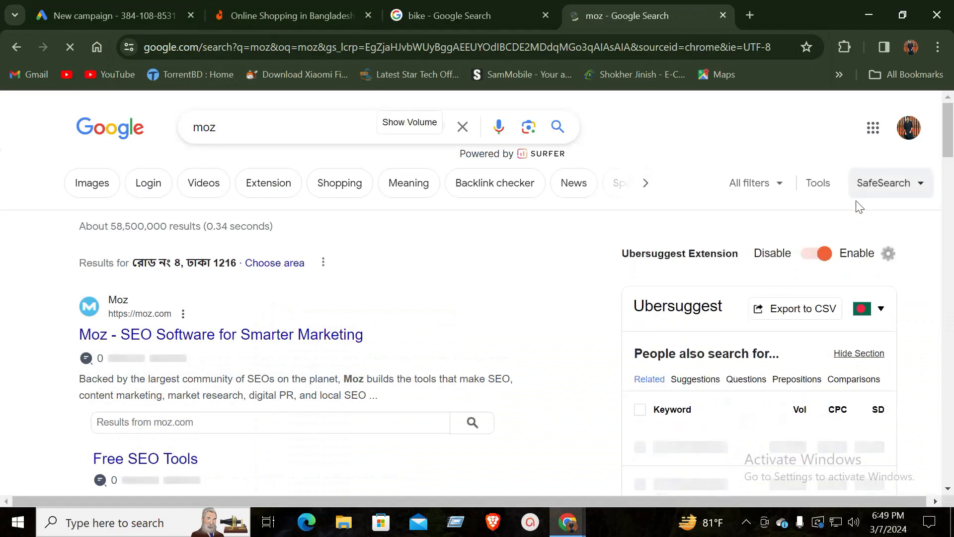
{"action": "scroll", "coordinate": [124, 298], "scroll_direction": "down", "scroll_amount": 1}
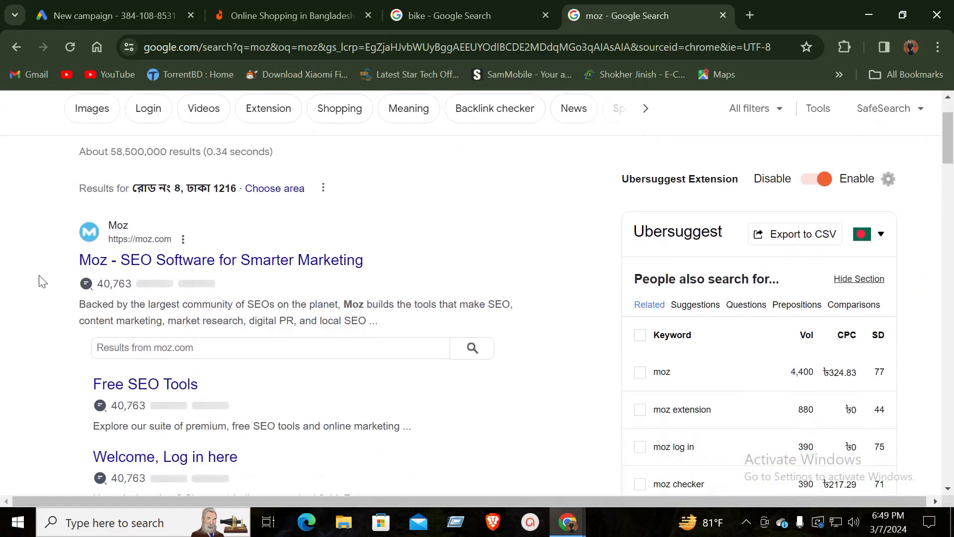
{"action": "scroll", "coordinate": [124, 208], "scroll_direction": "up", "scroll_amount": 2}
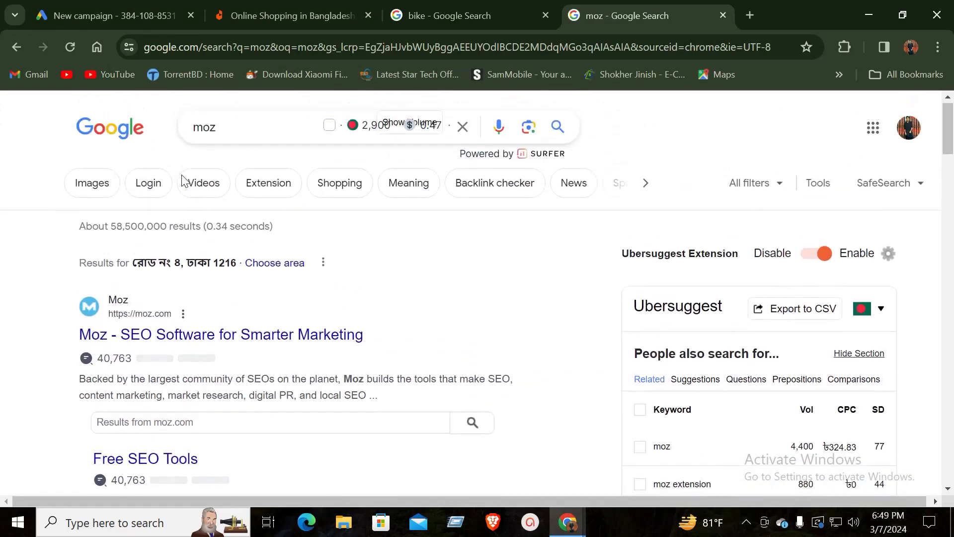
Step: Show the image results for "moz", preview the Moz Pro: All-in-One SEO Toolkit image, and open its source page in a new tab
{"action": "left_click", "coordinate": [89, 182]}
{"action": "scroll", "coordinate": [441, 273], "scroll_direction": "down", "scroll_amount": 3}
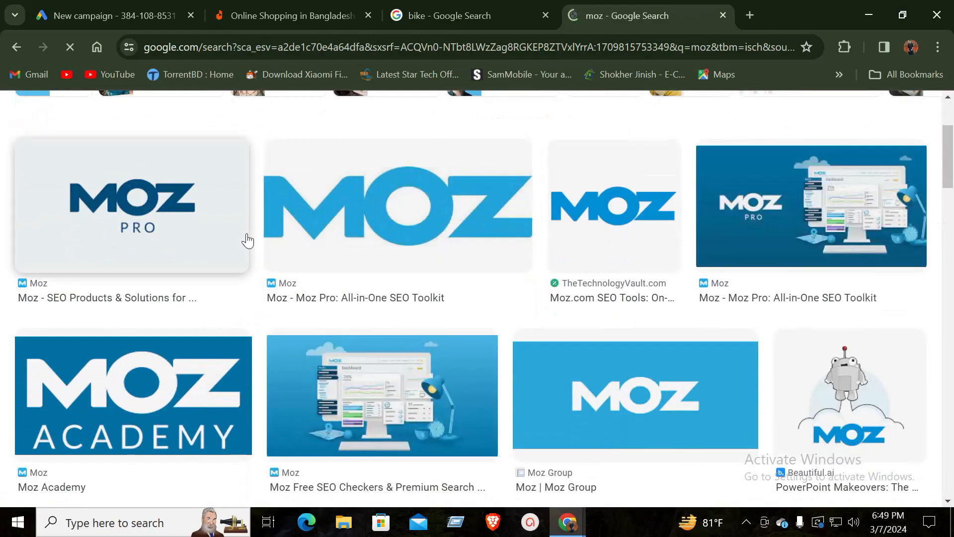
{"action": "scroll", "coordinate": [851, 247], "scroll_direction": "down", "scroll_amount": 1}
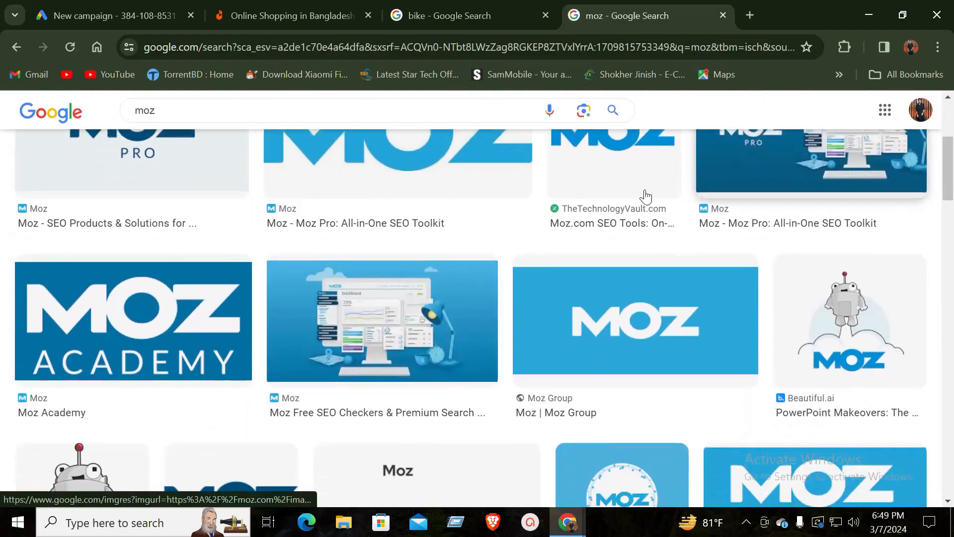
{"action": "left_click", "coordinate": [806, 165]}
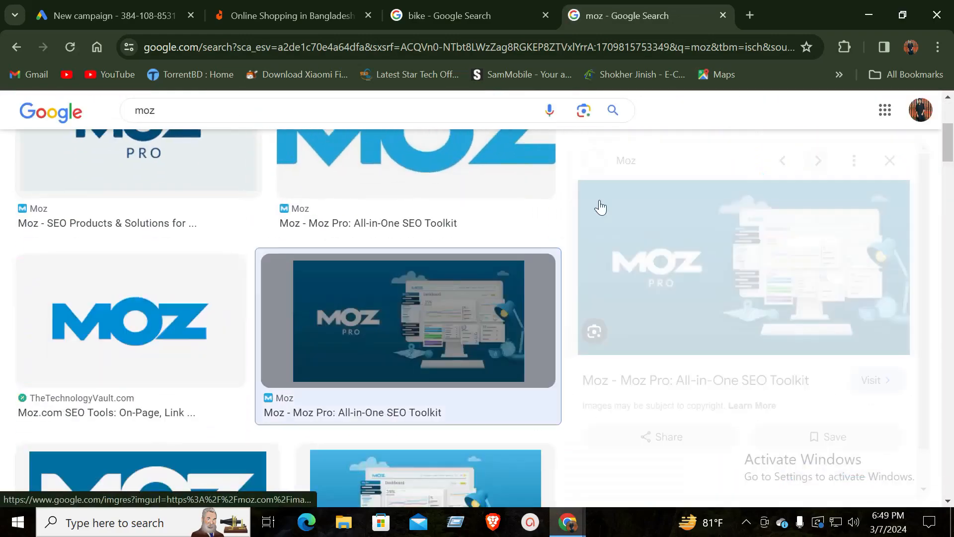
{"action": "right_click", "coordinate": [717, 246]}
{"action": "left_click", "coordinate": [740, 258]}
{"action": "left_click", "coordinate": [708, 11]}
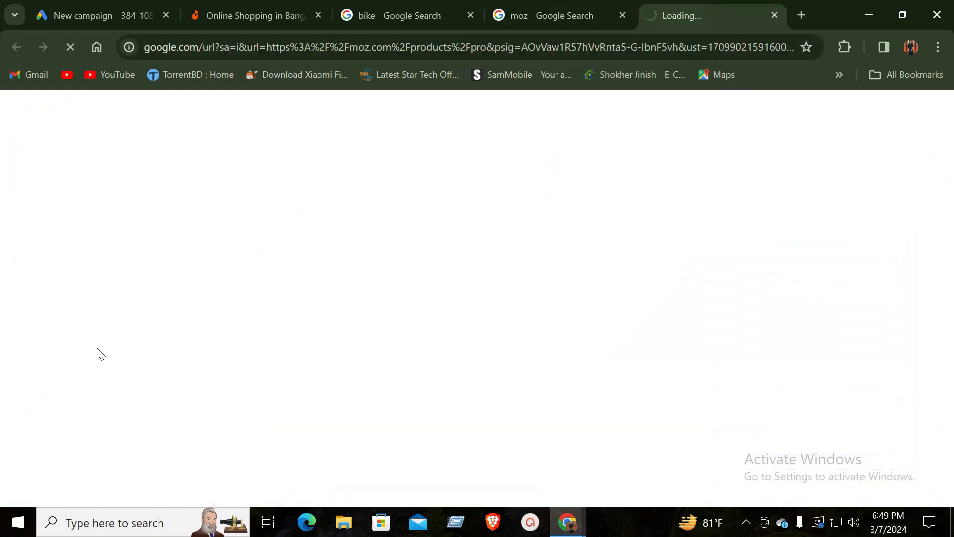
Step: Close the Moz page and both Google search tabs, and return to the Google Ads new campaign page
{"action": "left_click", "coordinate": [774, 15]}
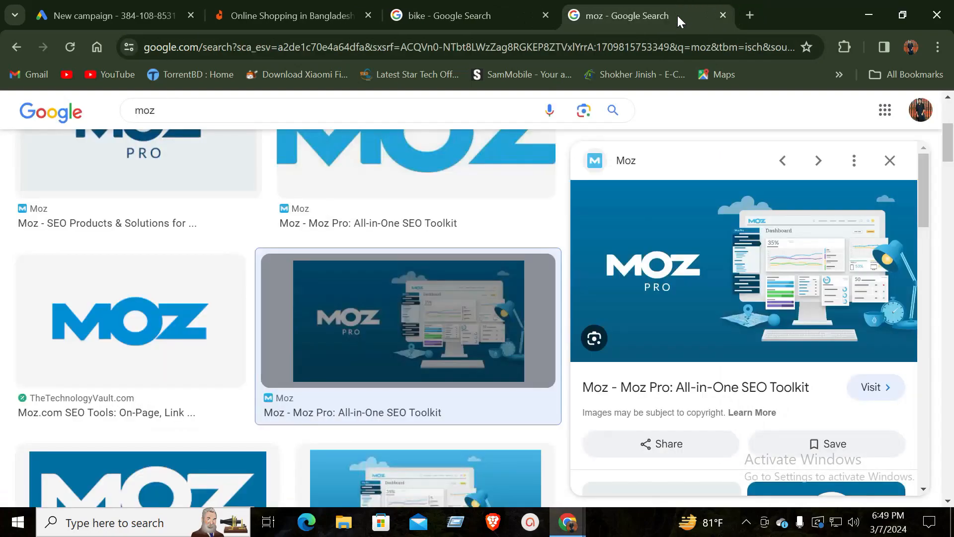
{"action": "left_click", "coordinate": [724, 15]}
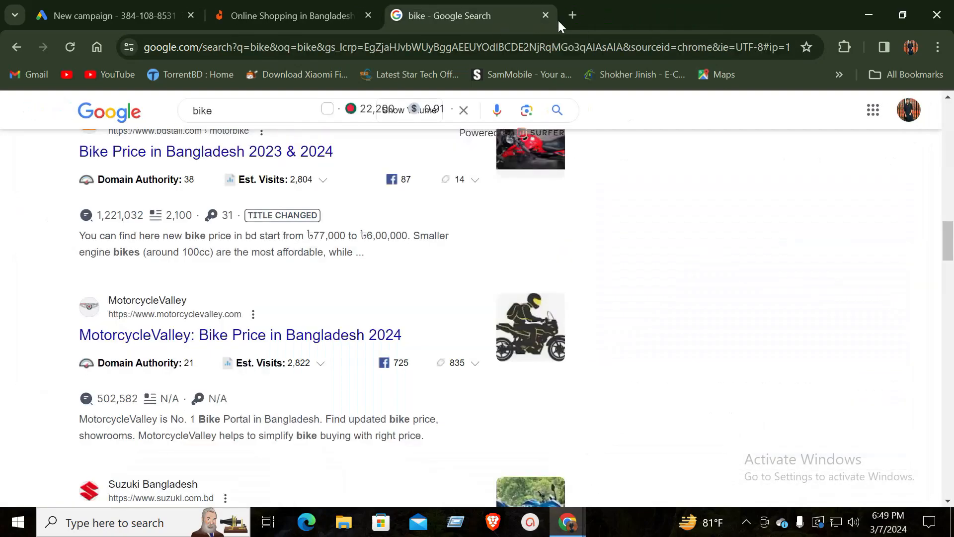
{"action": "left_click", "coordinate": [544, 14]}
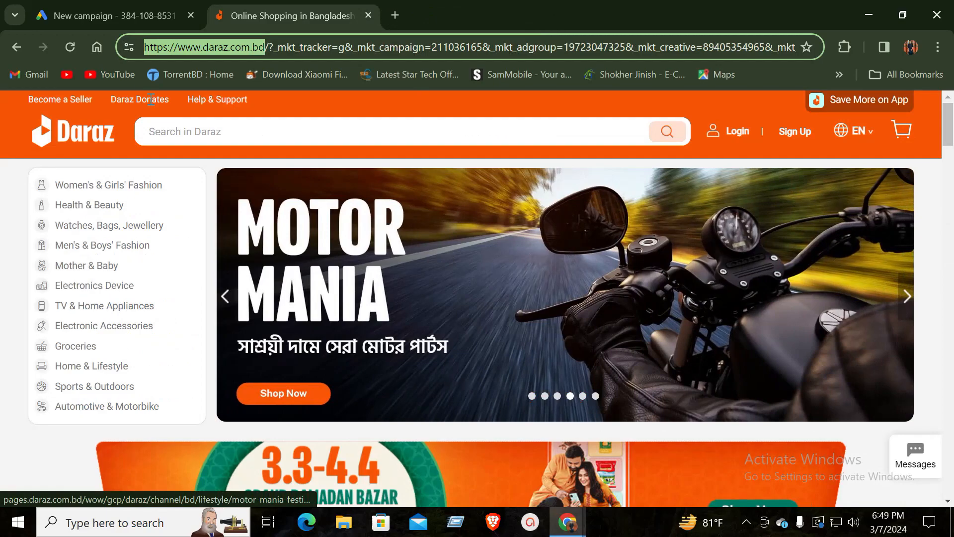
{"action": "left_click", "coordinate": [140, 17]}
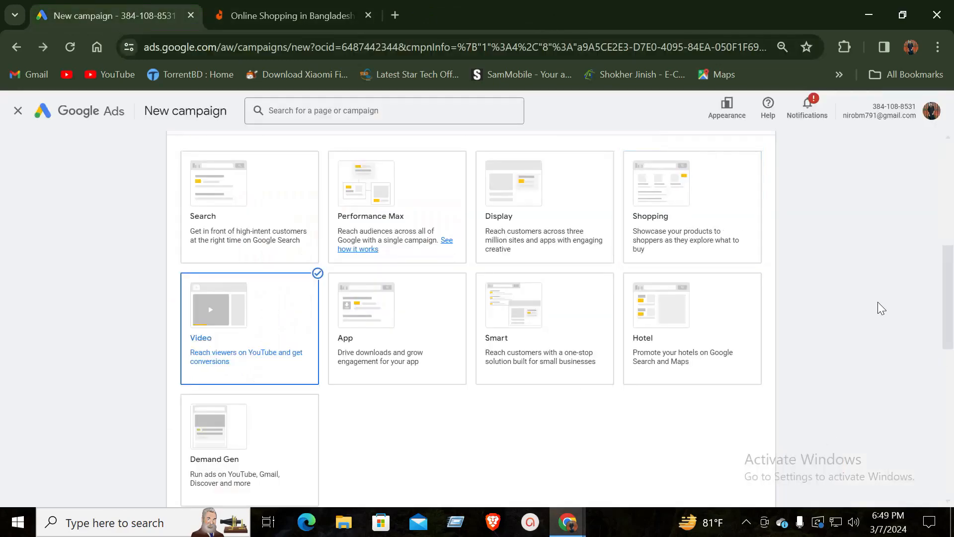
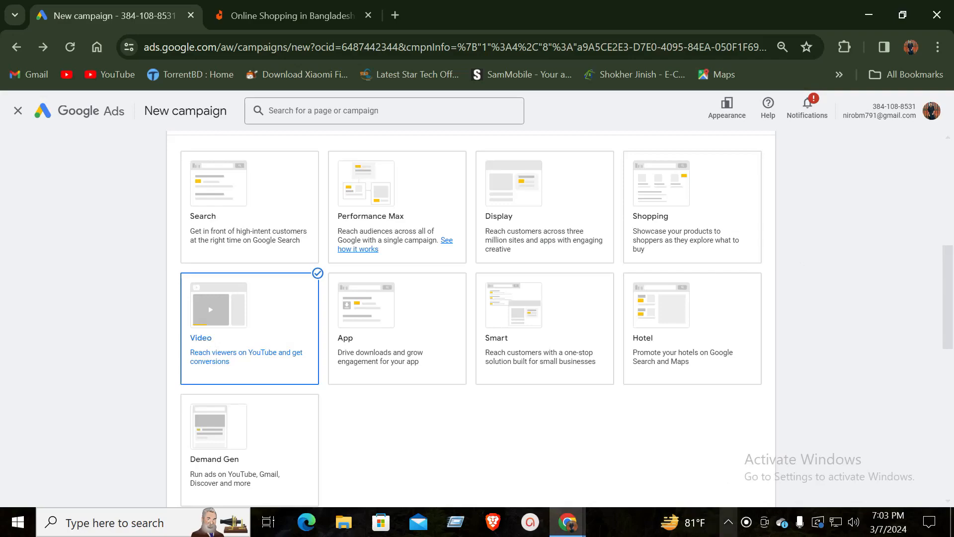
{"action": "left_click", "coordinate": [727, 526]}
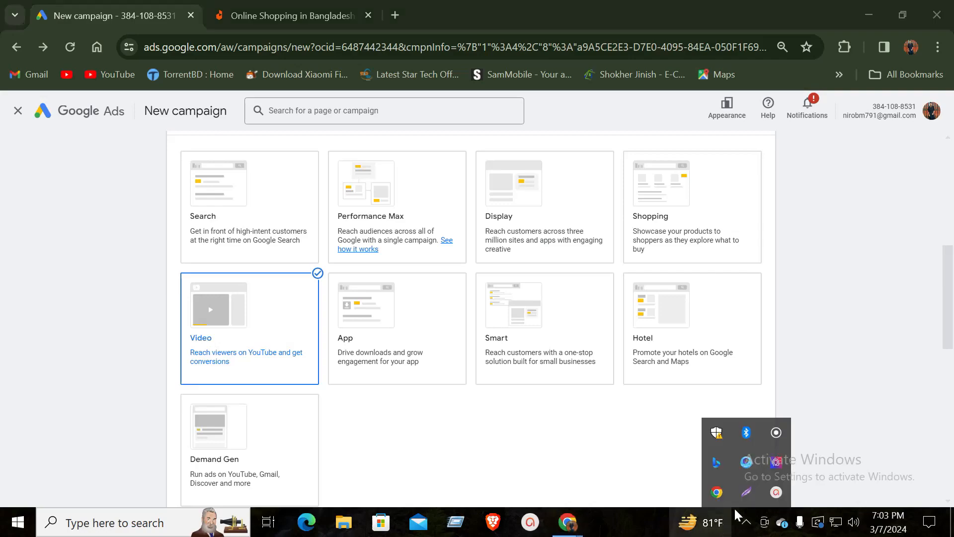
{"action": "left_click", "coordinate": [779, 492]}
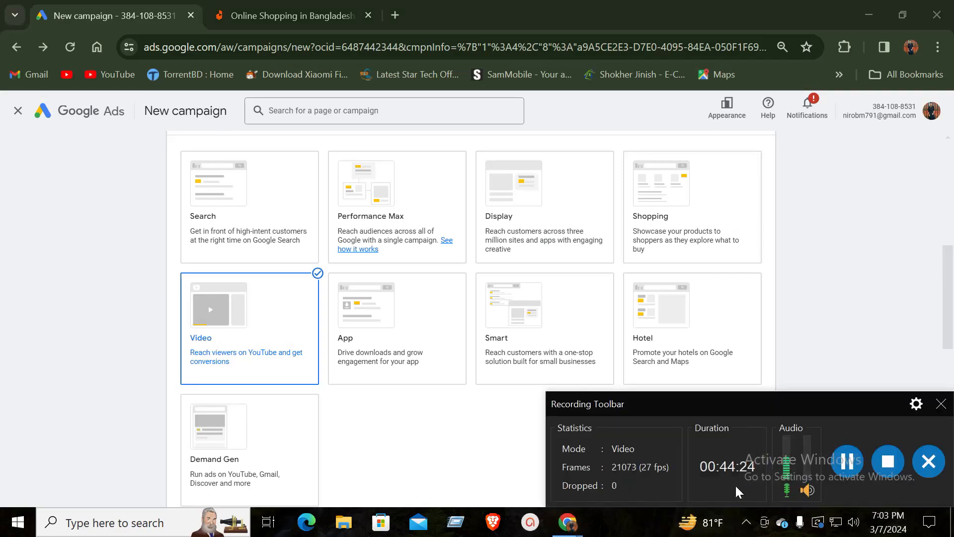